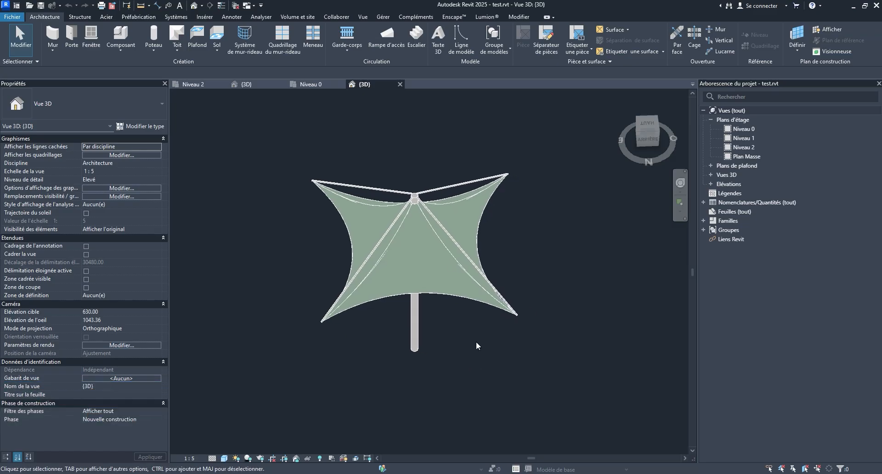
pyautogui.moveTo(476, 345); pyautogui.dragTo(470, 347, button='middle')
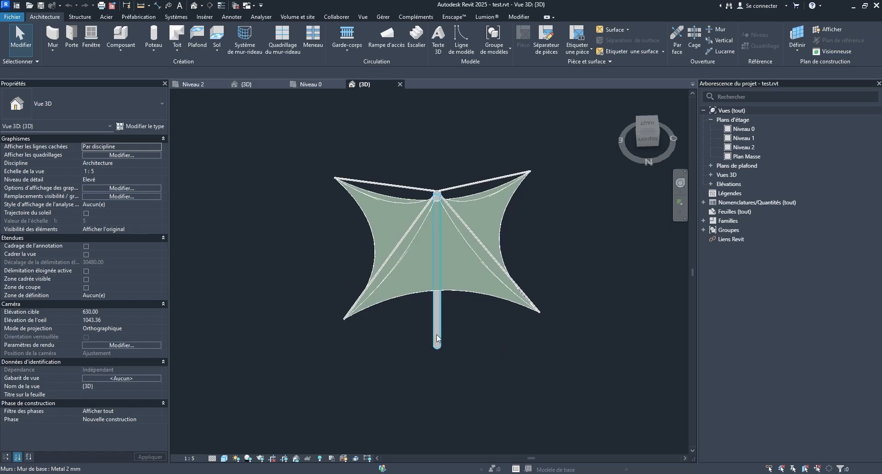
pyautogui.moveTo(469, 340); pyautogui.dragTo(479, 339, button='middle')
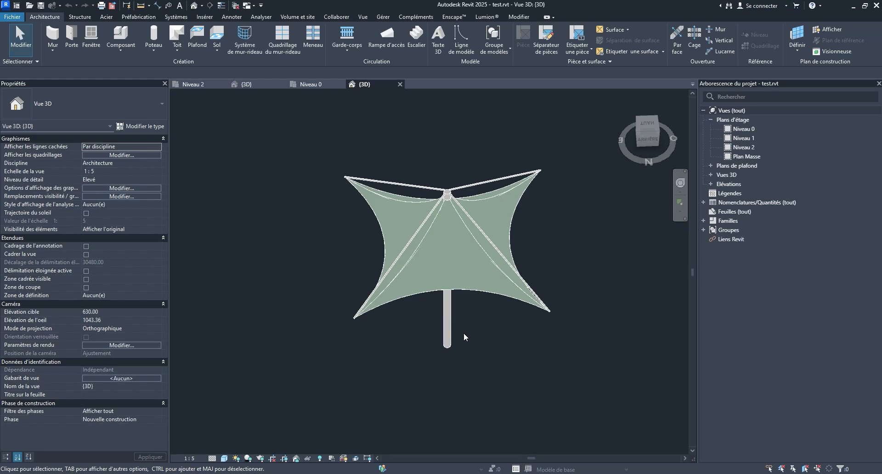
pyautogui.moveTo(501, 367); pyautogui.dragTo(509, 373, button='middle')
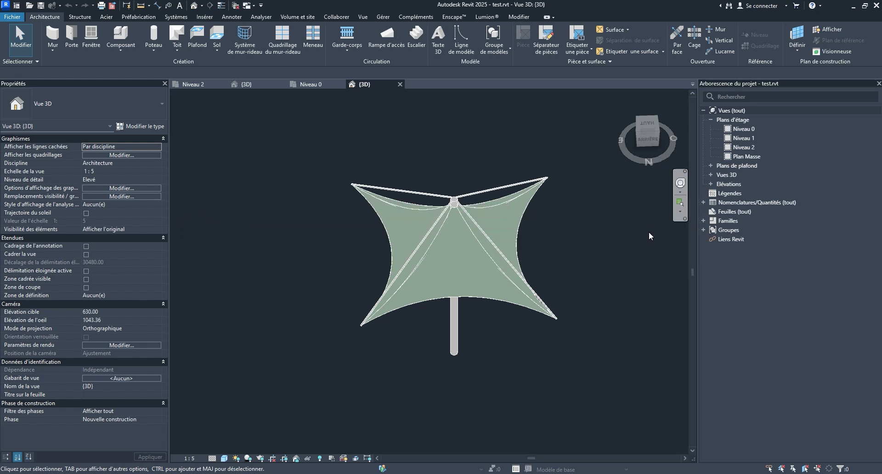
pyautogui.moveTo(646, 214); pyautogui.dragTo(512, 325, button='middle')
# - Close the 3D view of the finished test.rvt model and return to the tuto.rvt 3D view with the mast and curved outline
pyautogui.click(400, 84)
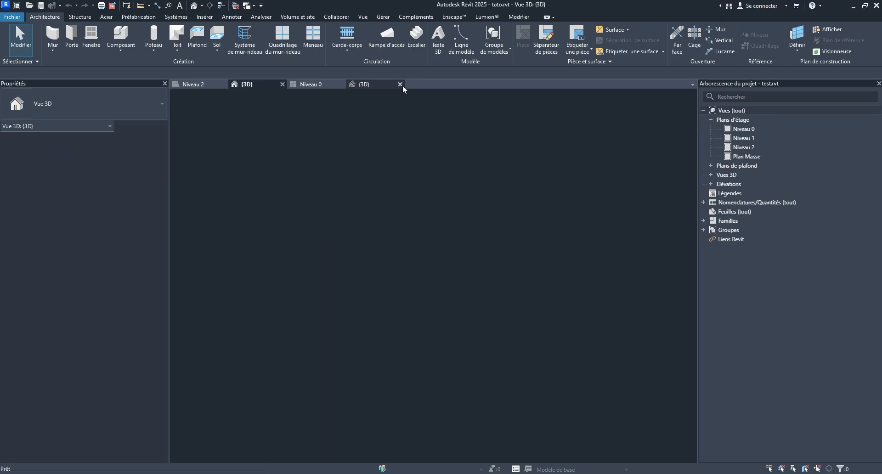
pyautogui.scroll(-1, 395, 163)
pyautogui.moveTo(405, 172); pyautogui.dragTo(399, 248, button='middle')
pyautogui.keyDown('shift'); pyautogui.moveTo(399, 247); pyautogui.dragTo(465, 243, button='middle'); pyautogui.keyUp('shift')
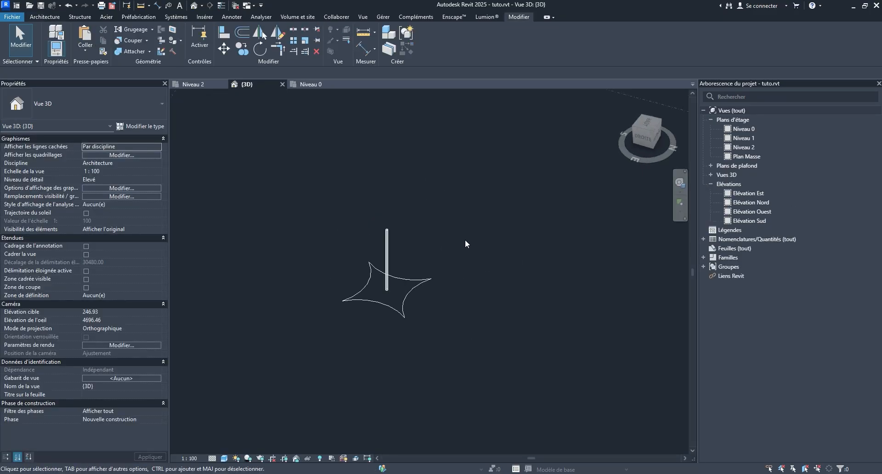
pyautogui.moveTo(397, 221); pyautogui.dragTo(422, 216, button='middle')
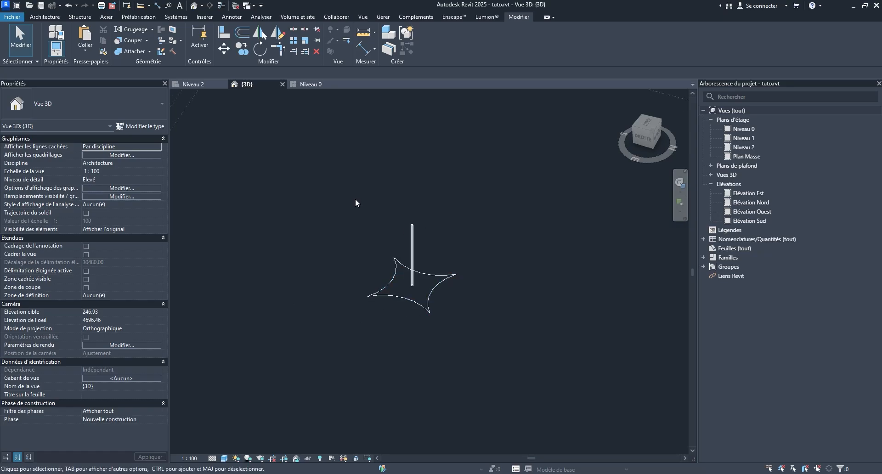
pyautogui.scroll(5, 413, 276)
pyautogui.scroll(-2, 427, 175)
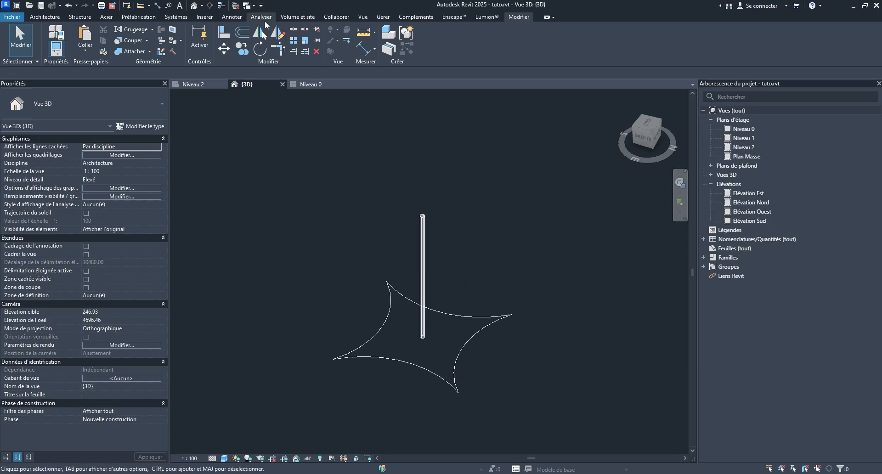
# - Switch the conceptual mass display to the view settings and back to showing forms and floors (Forme et sols)
pyautogui.click(291, 19)
pyautogui.click(99, 48)
pyautogui.click(120, 57)
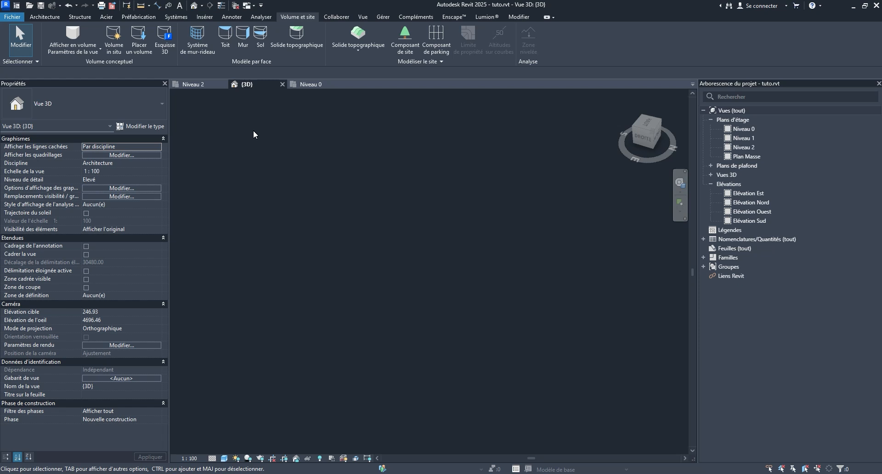
pyautogui.click(75, 46)
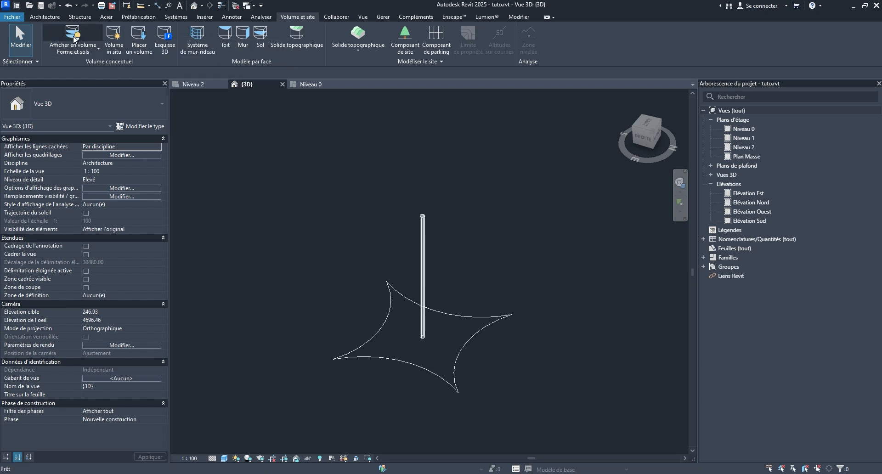
# - Open the mass containing the mast and the four-cornered curved outline for in-place editing
pyautogui.moveTo(459, 207); pyautogui.dragTo(462, 236, button='middle')
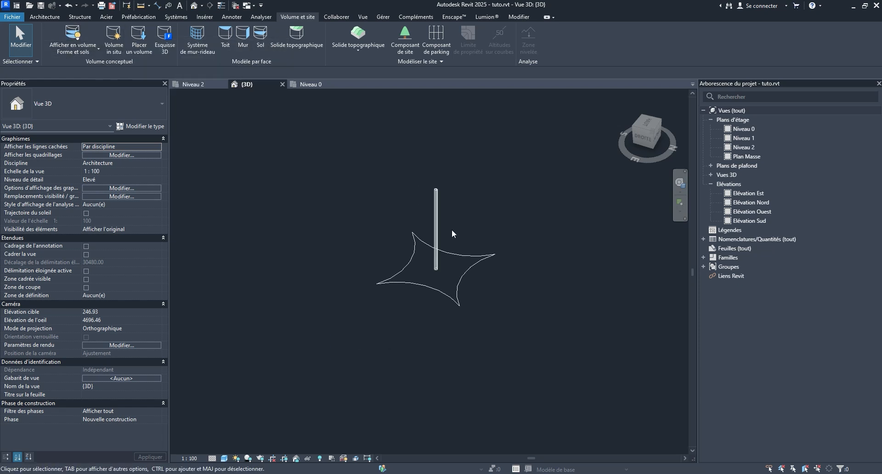
pyautogui.keyDown('shift'); pyautogui.moveTo(427, 309); pyautogui.dragTo(404, 339, button='middle'); pyautogui.keyUp('shift')
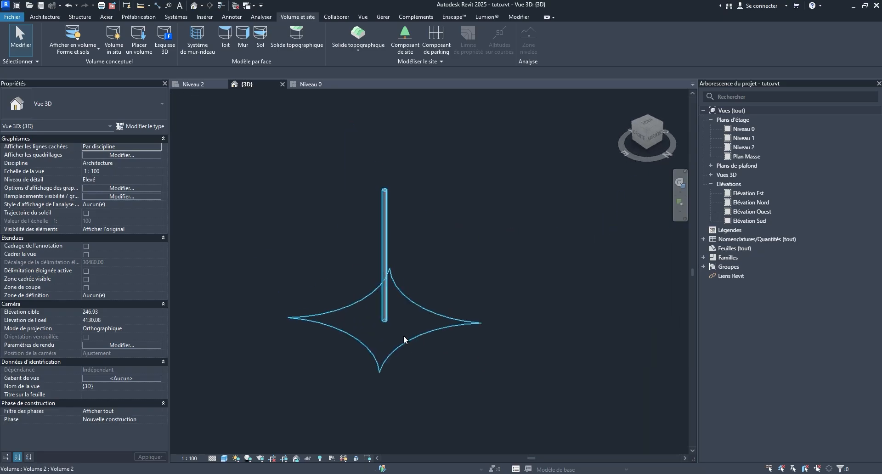
pyautogui.click(391, 308)
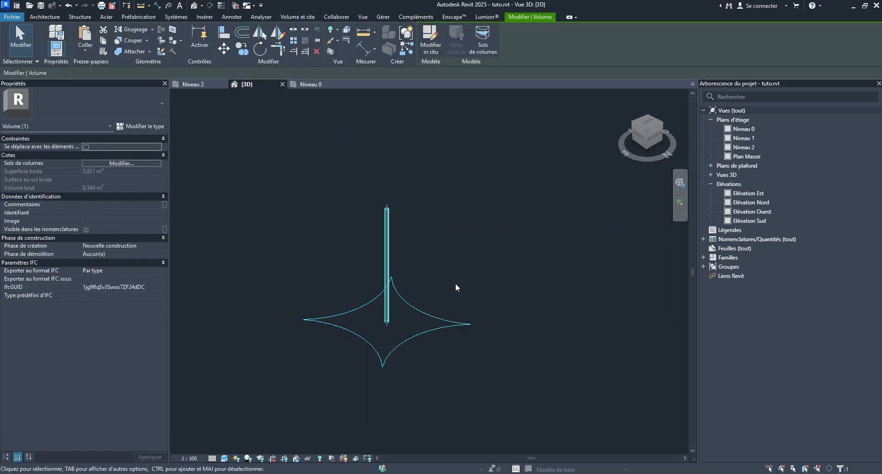
pyautogui.click(431, 43)
# - Select the eight reference points around the mast's base, check the selection with the filter, and set their offset (Décaler) to 730
pyautogui.scroll(5, 412, 294)
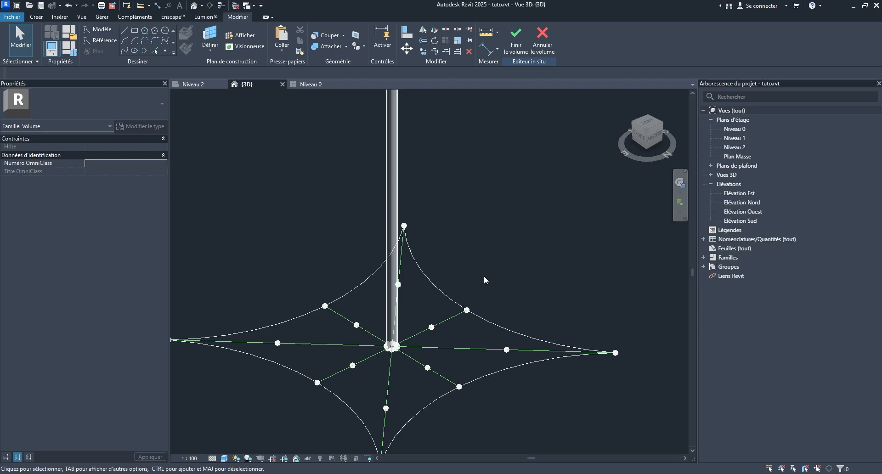
pyautogui.scroll(5, 387, 346)
pyautogui.moveTo(340, 286); pyautogui.dragTo(445, 440)
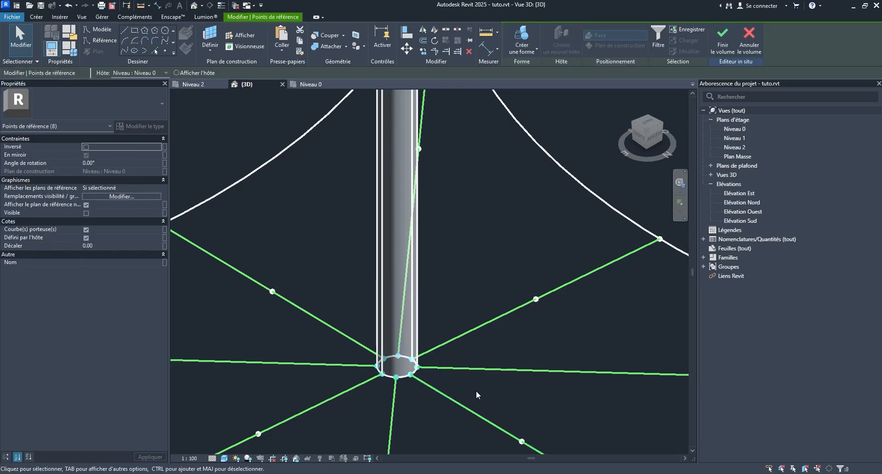
pyautogui.keyDown('shift'); pyautogui.moveTo(476, 390); pyautogui.dragTo(455, 361, button='middle'); pyautogui.keyUp('shift')
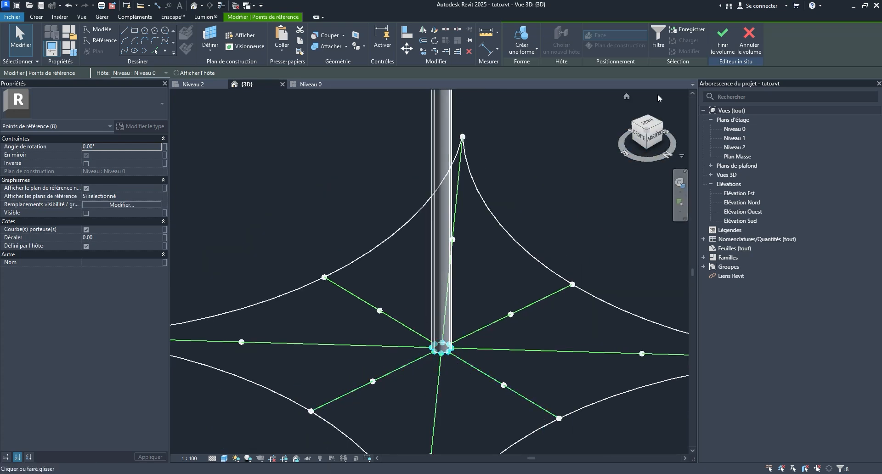
pyautogui.click(662, 36)
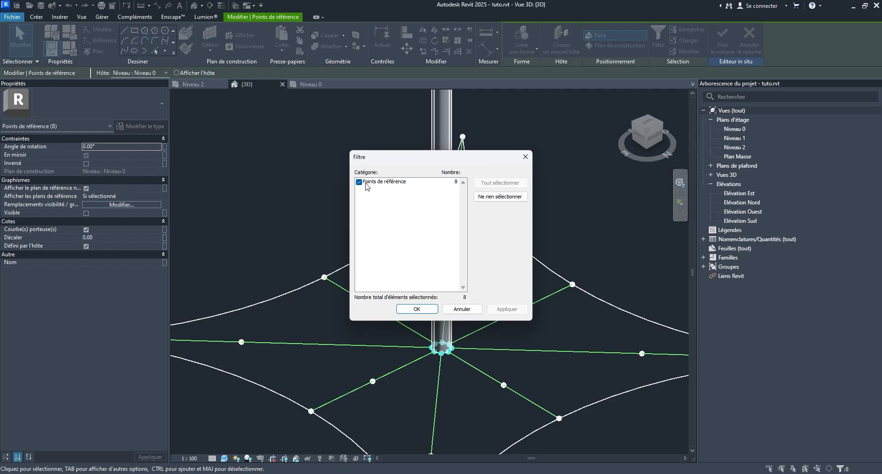
pyautogui.click(420, 310)
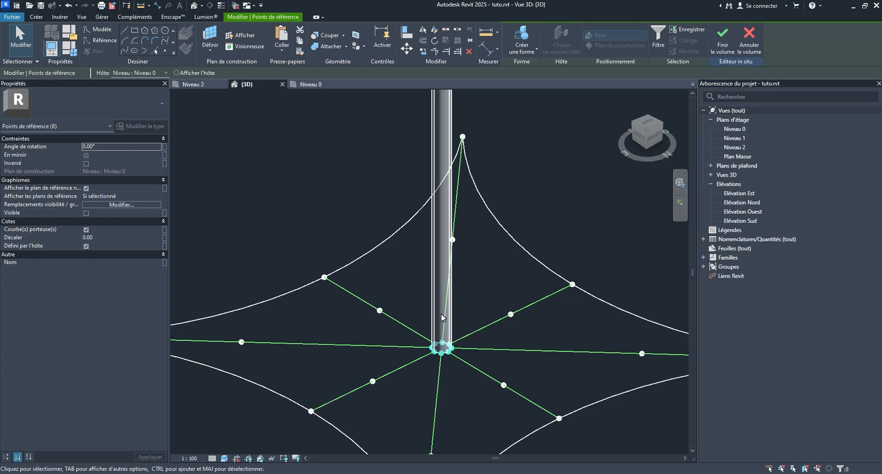
pyautogui.moveTo(488, 311); pyautogui.dragTo(393, 394)
pyautogui.click(118, 237)
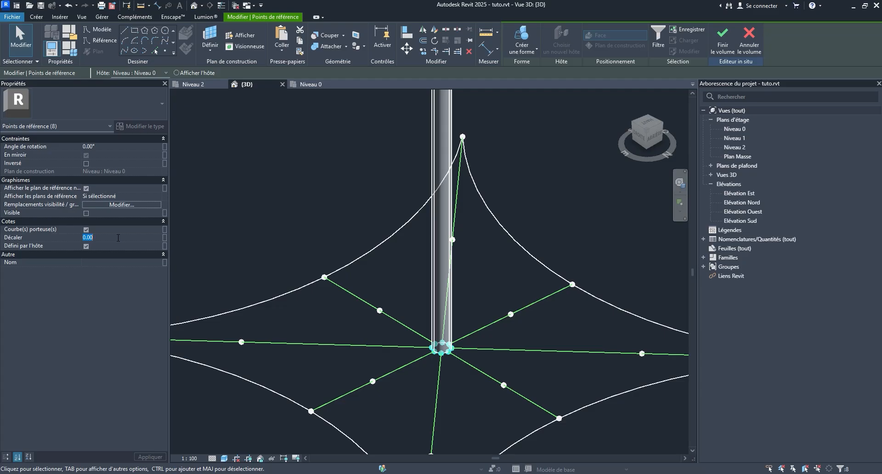
pyautogui.write('73')
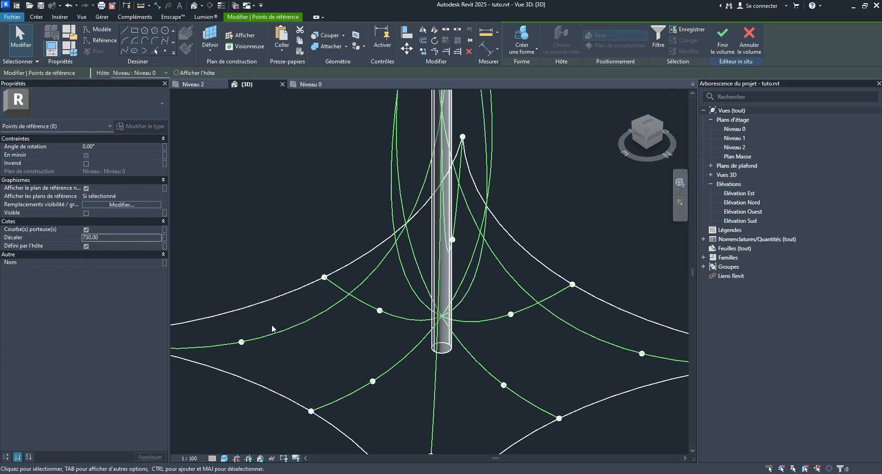
# - Set the offset (Décaler) of the eight intermediate reference points on the curves between mast and outline to 550
pyautogui.scroll(-2, 366, 300)
pyautogui.keyDown('shift'); pyautogui.moveTo(366, 299); pyautogui.dragTo(372, 340, button='middle'); pyautogui.keyUp('shift')
pyautogui.keyDown('shift'); pyautogui.moveTo(350, 308); pyautogui.dragTo(312, 401, button='middle'); pyautogui.keyUp('shift')
pyautogui.keyDown('shift'); pyautogui.moveTo(366, 320); pyautogui.dragTo(439, 283, button='middle'); pyautogui.keyUp('shift')
pyautogui.scroll(5, 406, 356)
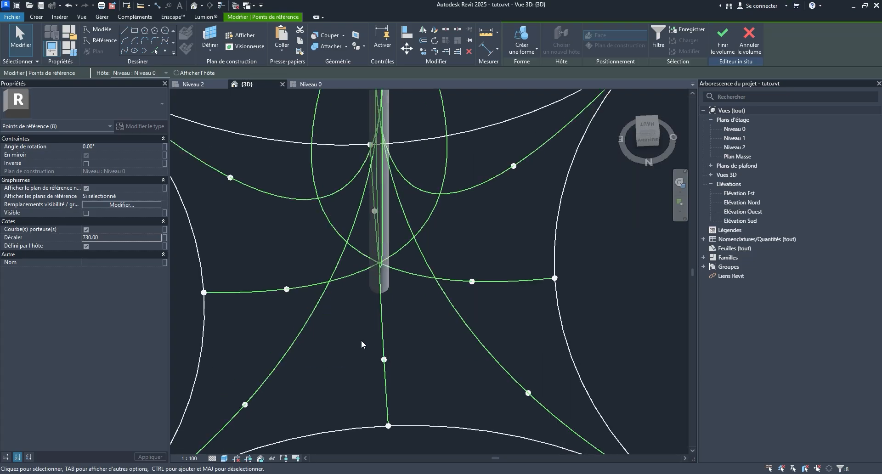
pyautogui.moveTo(368, 346); pyautogui.dragTo(425, 386)
pyautogui.keyDown('ctrl'); pyautogui.moveTo(477, 368); pyautogui.dragTo(547, 413); pyautogui.keyUp('ctrl')
pyautogui.keyDown('ctrl'); pyautogui.click(472, 281); pyautogui.keyUp('ctrl')
pyautogui.keyDown('ctrl'); pyautogui.click(513, 166); pyautogui.keyUp('ctrl')
pyautogui.keyDown('ctrl'); pyautogui.click(286, 289); pyautogui.keyUp('ctrl')
pyautogui.keyDown('ctrl'); pyautogui.click(244, 404); pyautogui.keyUp('ctrl')
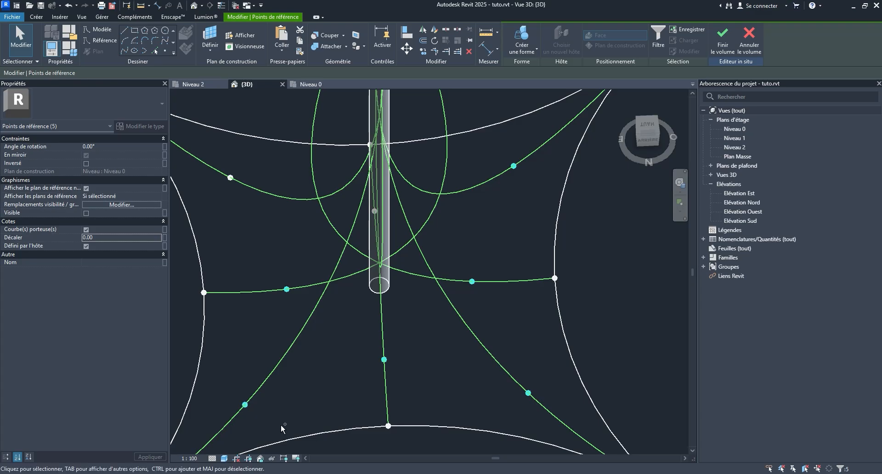
pyautogui.keyDown('ctrl'); pyautogui.click(230, 178); pyautogui.keyUp('ctrl')
pyautogui.keyDown('shift'); pyautogui.moveTo(252, 227); pyautogui.dragTo(537, 325, button='middle'); pyautogui.keyUp('shift')
pyautogui.scroll(2, 333, 366)
pyautogui.keyDown('ctrl'); pyautogui.click(299, 366); pyautogui.keyUp('ctrl')
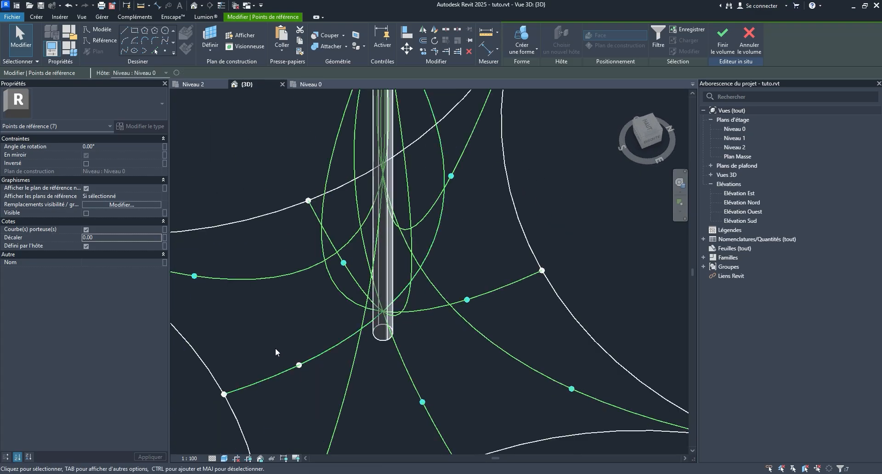
pyautogui.scroll(-2, 384, 387)
pyautogui.moveTo(384, 386); pyautogui.dragTo(230, 316, button='middle')
pyautogui.moveTo(309, 339); pyautogui.dragTo(393, 317, button='middle')
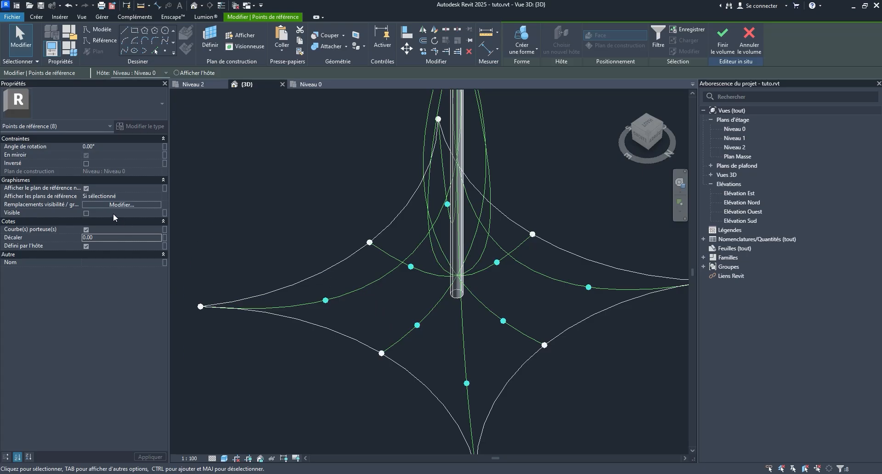
pyautogui.click(112, 237)
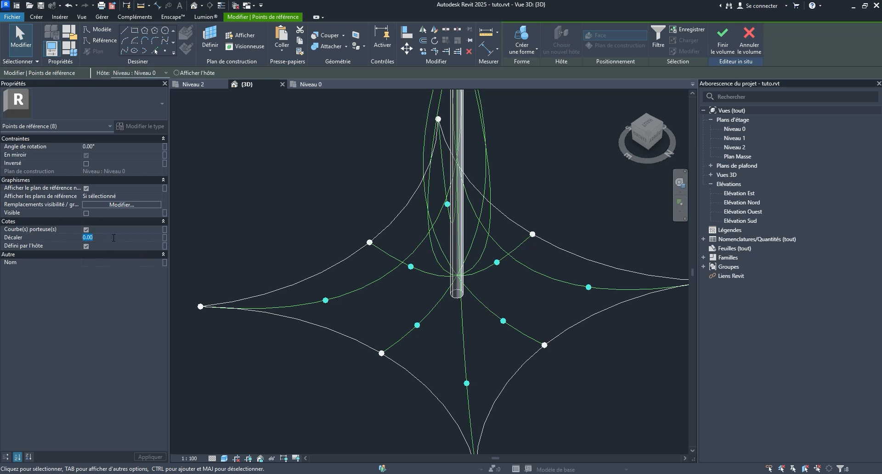
pyautogui.write('550')
pyautogui.press('Return')
pyautogui.scroll(-3, 439, 326)
pyautogui.moveTo(475, 304); pyautogui.dragTo(537, 352, button='middle')
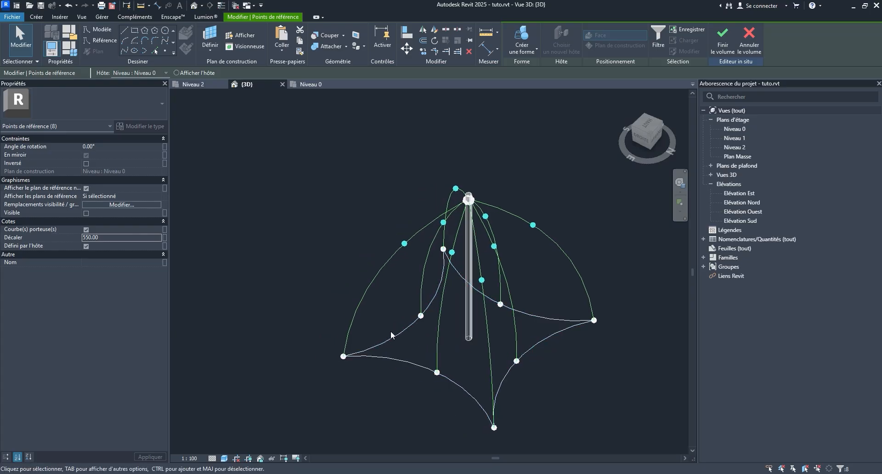
pyautogui.keyDown('shift'); pyautogui.moveTo(391, 335); pyautogui.dragTo(309, 374, button='middle'); pyautogui.keyUp('shift')
pyautogui.moveTo(307, 356); pyautogui.dragTo(588, 461)
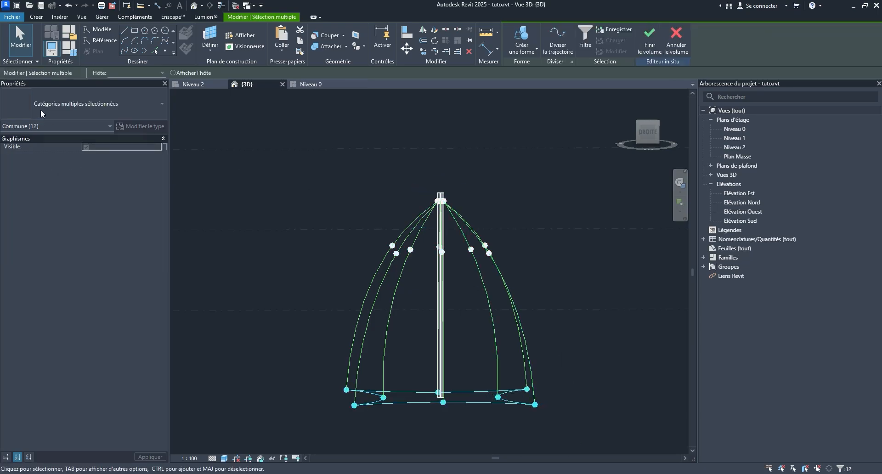
pyautogui.click(585, 36)
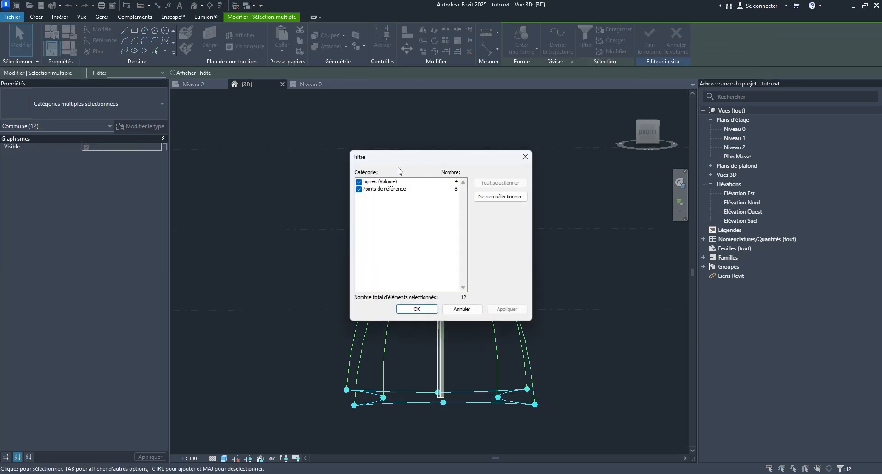
pyautogui.click(359, 182)
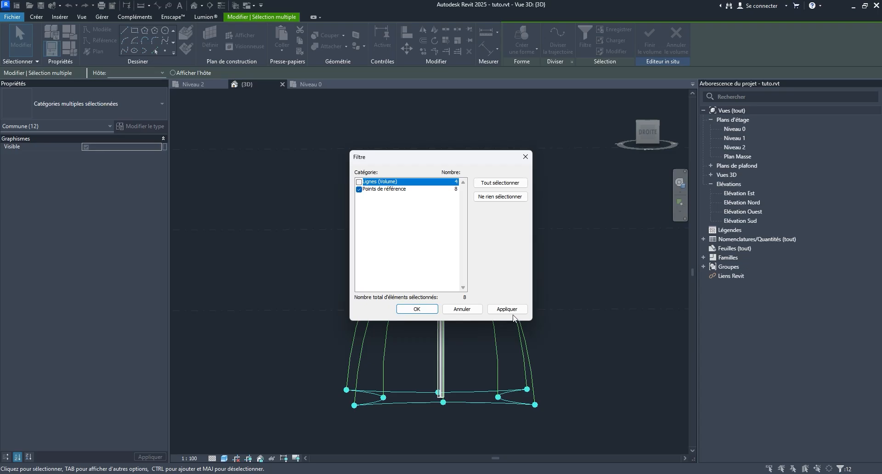
pyautogui.click(427, 310)
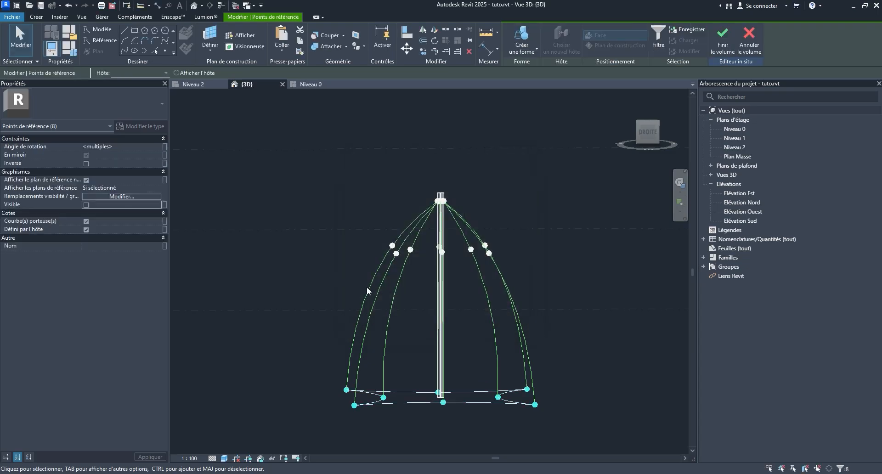
pyautogui.keyDown('shift'); pyautogui.moveTo(558, 339); pyautogui.dragTo(555, 421, button='middle'); pyautogui.keyUp('shift')
pyautogui.moveTo(571, 360); pyautogui.dragTo(536, 317, button='middle')
pyautogui.click(573, 368)
pyautogui.moveTo(562, 392); pyautogui.dragTo(354, 325, button='middle')
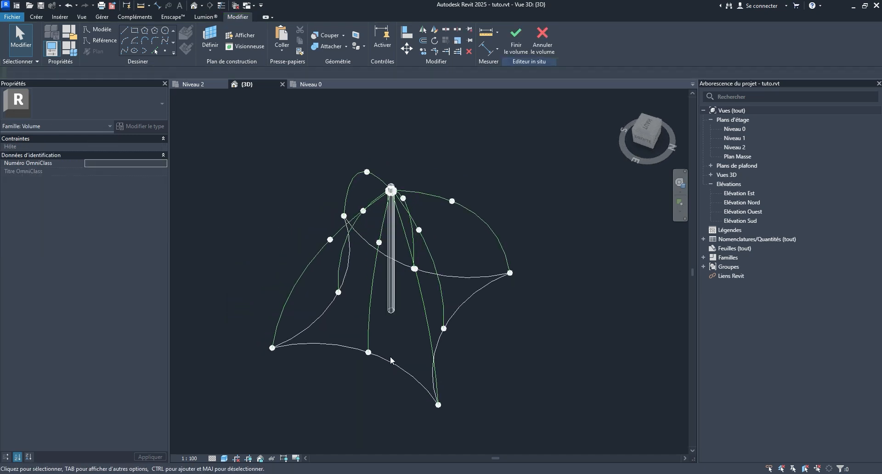
# - Examine the properties of individual outline reference points at one corner and on the adjacent edges for an offset value
pyautogui.scroll(4, 353, 324)
pyautogui.moveTo(351, 320); pyautogui.dragTo(409, 405)
pyautogui.moveTo(347, 384); pyautogui.dragTo(439, 400, button='middle')
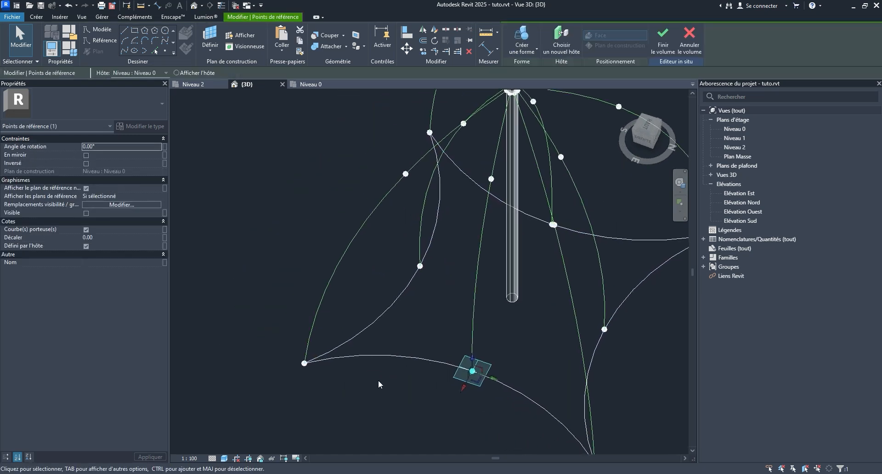
pyautogui.moveTo(252, 316); pyautogui.dragTo(337, 402)
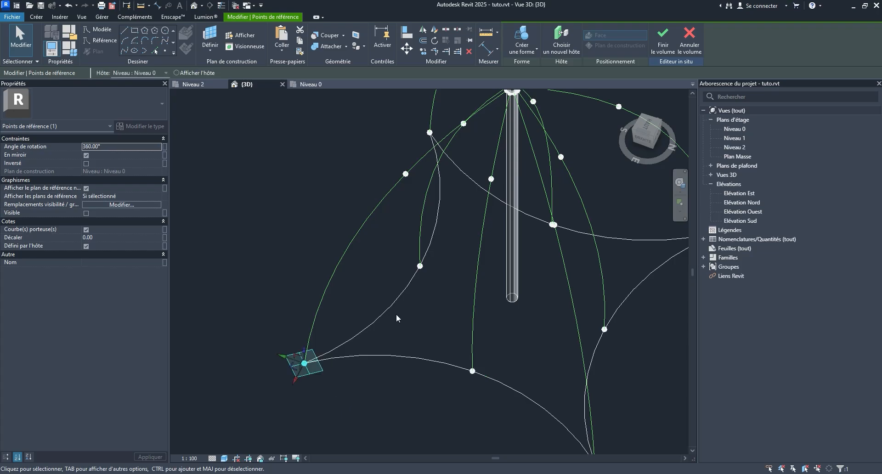
pyautogui.scroll(2, 393, 294)
pyautogui.click(432, 242)
pyautogui.scroll(-5, 344, 388)
pyautogui.moveTo(361, 355); pyautogui.dragTo(519, 393, button='middle')
pyautogui.moveTo(370, 404); pyautogui.dragTo(448, 390, button='middle')
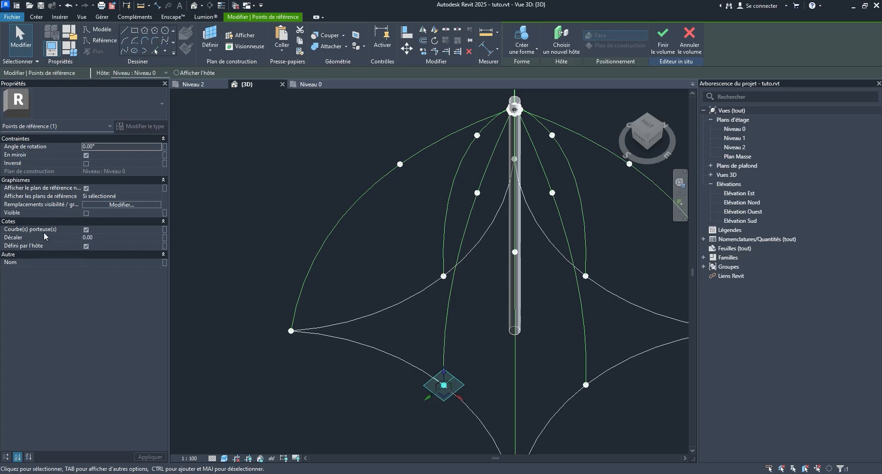
# - Compare the properties of the corner and mid-edge reference points around the whole outline, looking for an offset (Décaler) value
pyautogui.moveTo(242, 300); pyautogui.dragTo(316, 363)
pyautogui.keyDown('shift'); pyautogui.moveTo(344, 343); pyautogui.dragTo(565, 389, button='middle'); pyautogui.keyUp('shift')
pyautogui.moveTo(356, 317); pyautogui.dragTo(358, 317, button='middle')
pyautogui.moveTo(388, 260); pyautogui.dragTo(465, 359)
pyautogui.keyDown('shift'); pyautogui.moveTo(377, 364); pyautogui.dragTo(543, 381, button='middle'); pyautogui.keyUp('shift')
pyautogui.moveTo(277, 378); pyautogui.dragTo(384, 454)
pyautogui.moveTo(427, 433); pyautogui.dragTo(389, 351, button='middle')
pyautogui.click(387, 355)
pyautogui.keyDown('shift'); pyautogui.moveTo(490, 380); pyautogui.dragTo(542, 408, button='middle'); pyautogui.keyUp('shift')
pyautogui.click(457, 392)
pyautogui.scroll(3, 367, 350)
pyautogui.moveTo(374, 335); pyautogui.dragTo(500, 409)
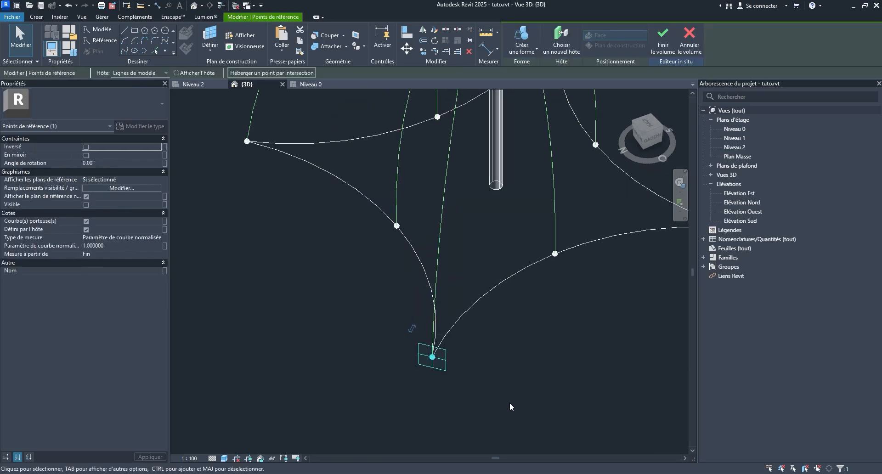
pyautogui.scroll(-2, 509, 407)
pyautogui.keyDown('shift'); pyautogui.moveTo(521, 398); pyautogui.dragTo(441, 299, button='middle'); pyautogui.keyUp('shift')
pyautogui.moveTo(366, 205); pyautogui.dragTo(434, 283)
pyautogui.keyDown('shift'); pyautogui.moveTo(369, 310); pyautogui.dragTo(509, 370, button='middle'); pyautogui.keyUp('shift')
pyautogui.scroll(3, 430, 329)
pyautogui.scroll(2, 430, 329)
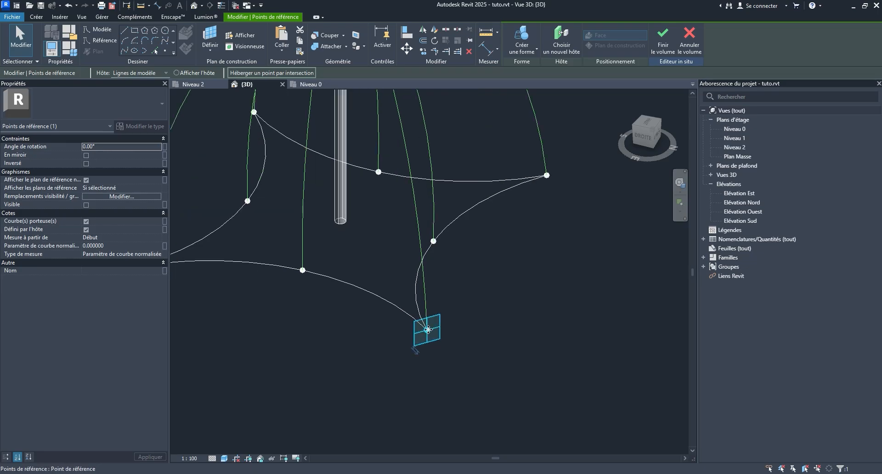
pyautogui.moveTo(427, 312); pyautogui.dragTo(441, 344)
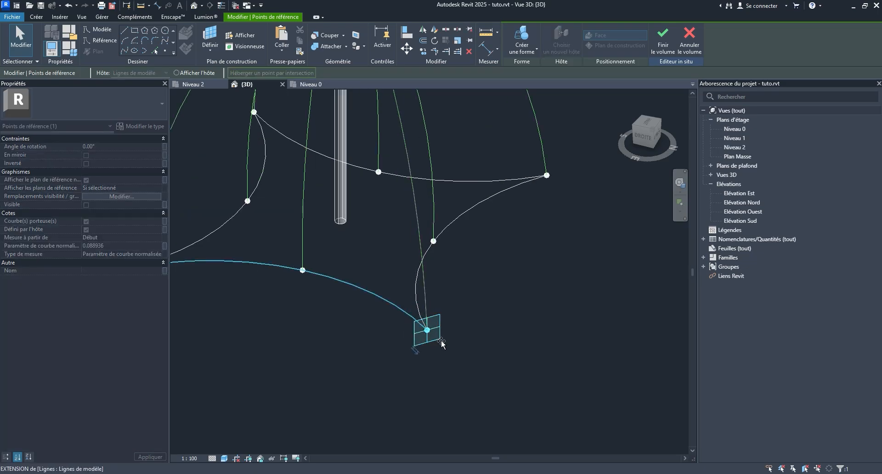
# - Move the reference point at the middle of one outline edge slightly upward, off the edge curve
pyautogui.scroll(-2, 350, 297)
pyautogui.moveTo(296, 262); pyautogui.dragTo(342, 312)
pyautogui.scroll(5, 339, 310)
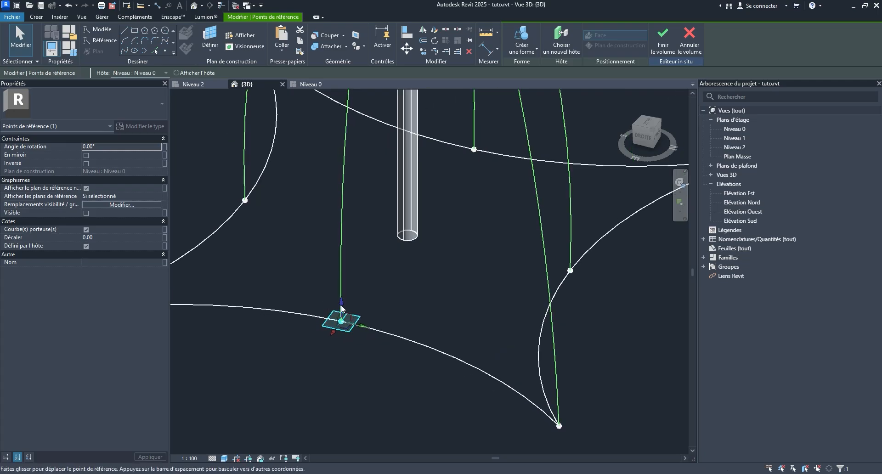
pyautogui.moveTo(341, 305); pyautogui.dragTo(343, 283)
pyautogui.keyDown('shift'); pyautogui.moveTo(394, 307); pyautogui.dragTo(490, 358, button='middle'); pyautogui.keyUp('shift')
pyautogui.press('Escape')
# - Place a trial reference point on the corner's green curve near its outer end, check its properties, and remove it
pyautogui.click(412, 337)
pyautogui.scroll(5, 491, 358)
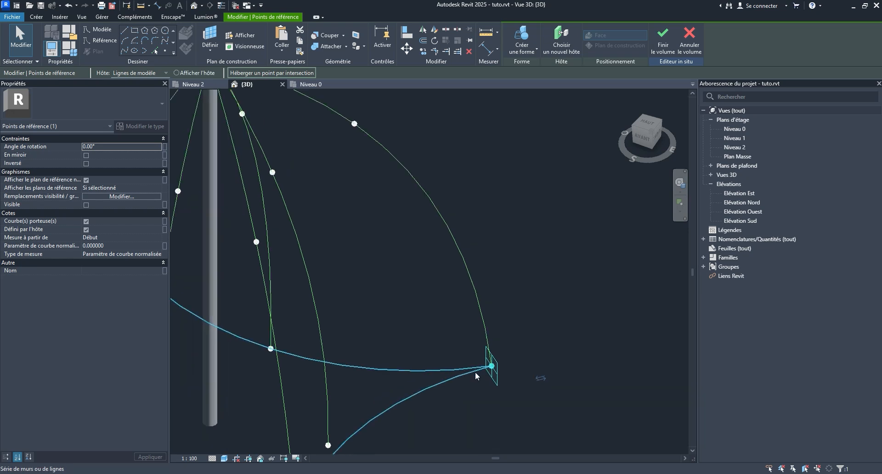
pyautogui.scroll(-1, 512, 357)
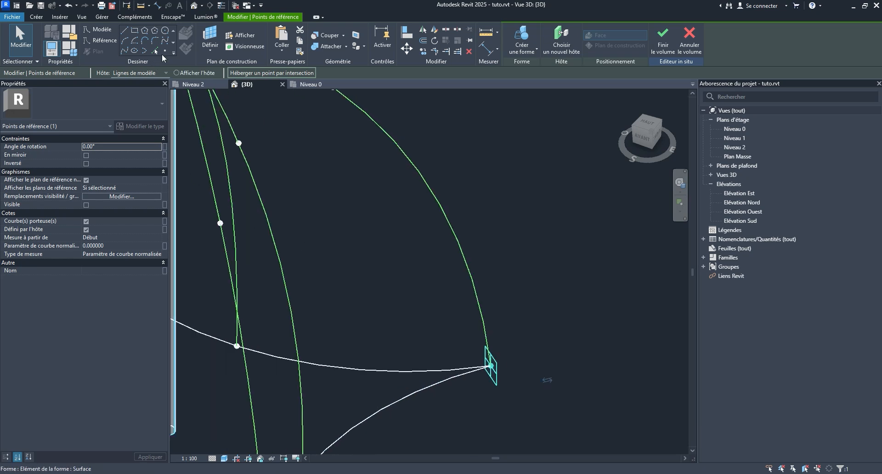
pyautogui.click(165, 50)
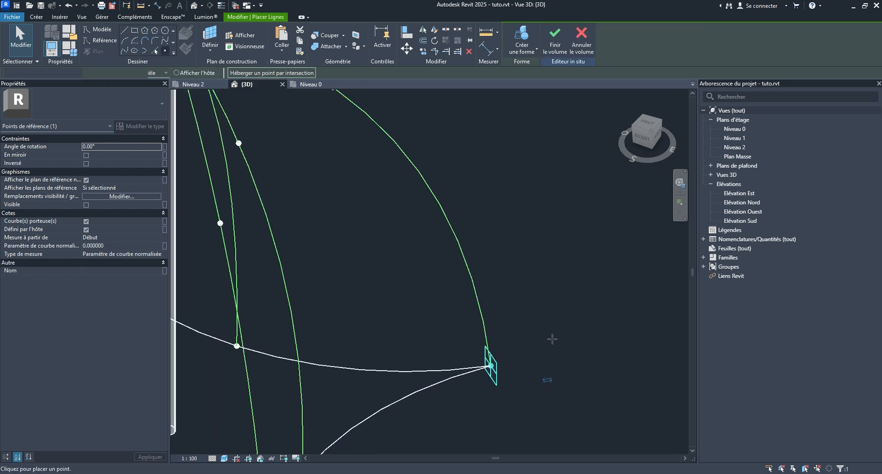
pyautogui.click(482, 322)
pyautogui.moveTo(592, 362); pyautogui.dragTo(594, 386, button='middle')
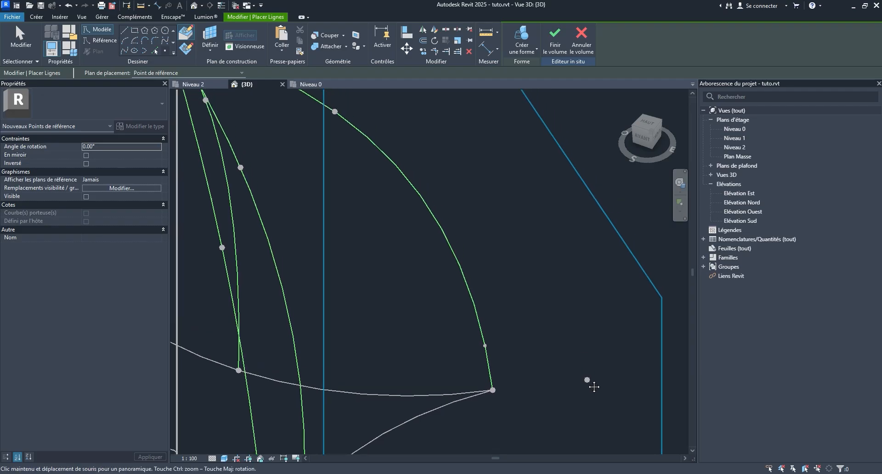
pyautogui.press('Escape')
pyautogui.moveTo(513, 357); pyautogui.dragTo(515, 358)
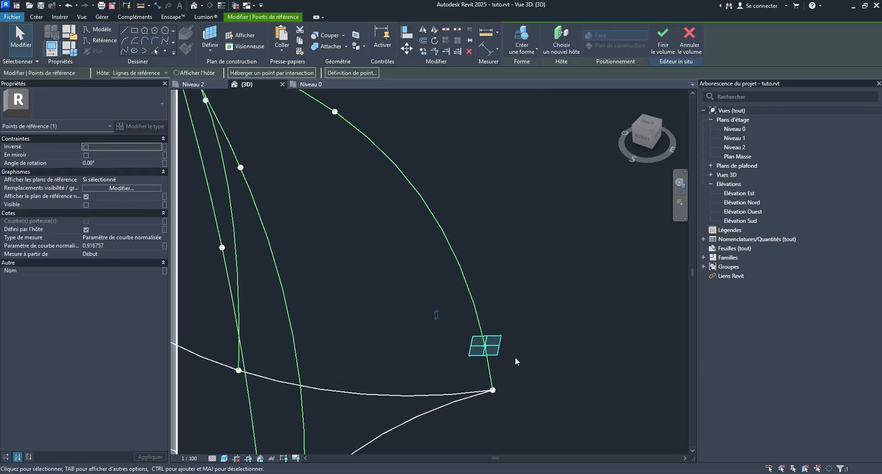
pyautogui.moveTo(572, 376); pyautogui.dragTo(575, 362, button='middle')
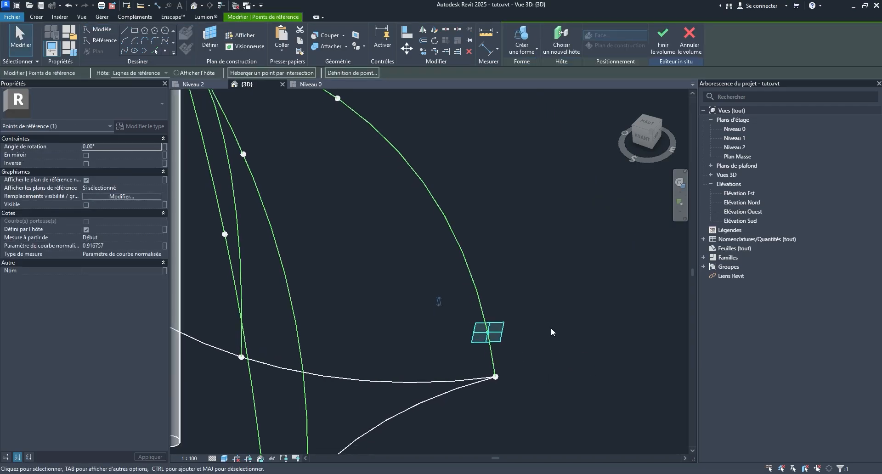
pyautogui.click(519, 342)
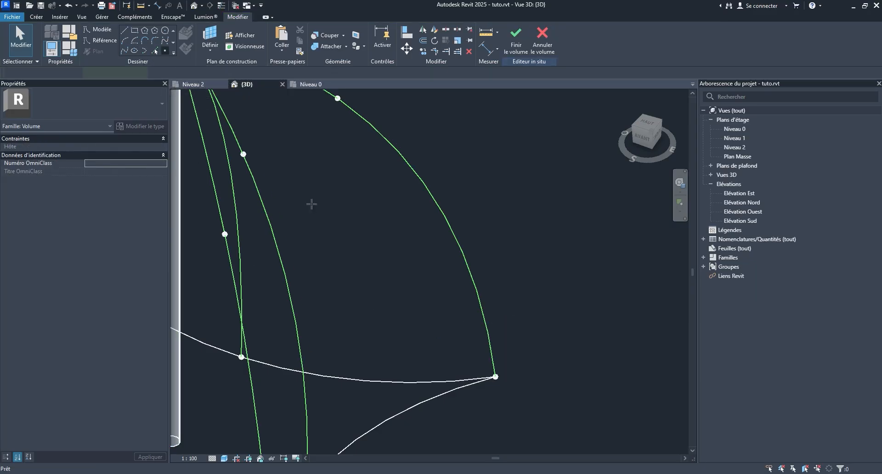
# - Place another reference point near the outer end of the corner curve, set the work plane on it, and select it
pyautogui.click(165, 51)
pyautogui.click(489, 340)
pyautogui.click(210, 44)
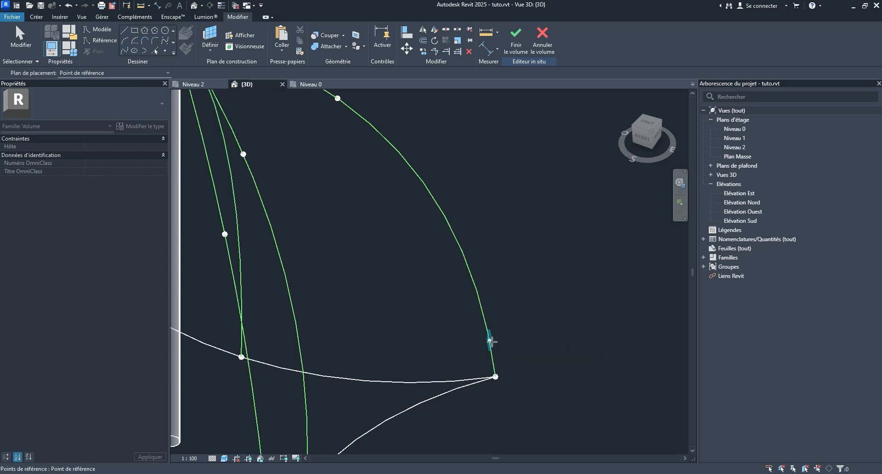
pyautogui.keyDown('shift'); pyautogui.moveTo(494, 350); pyautogui.dragTo(463, 392, button='middle'); pyautogui.keyUp('shift')
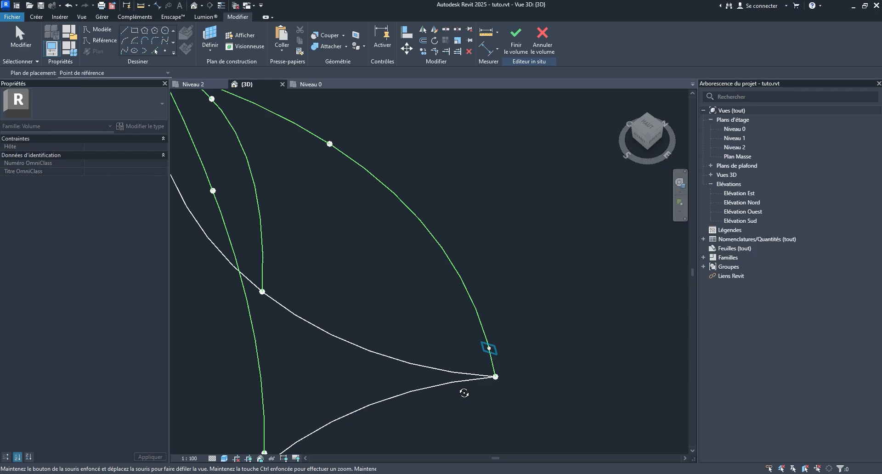
pyautogui.click(487, 349)
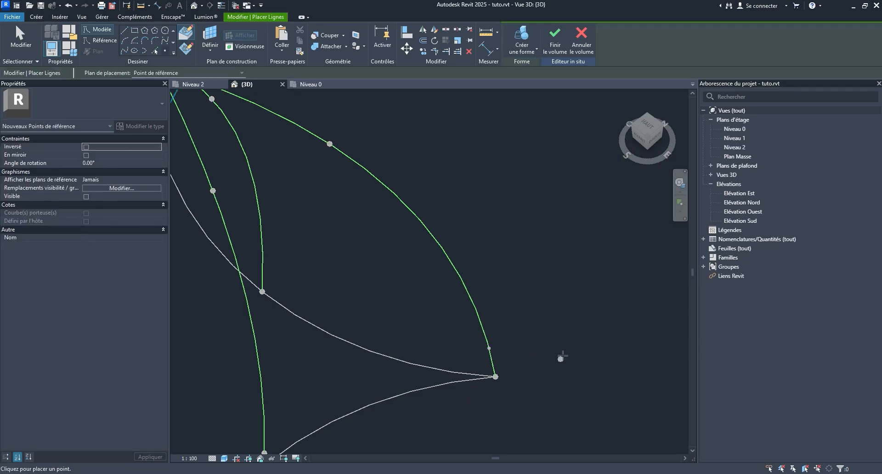
pyautogui.press('Escape')
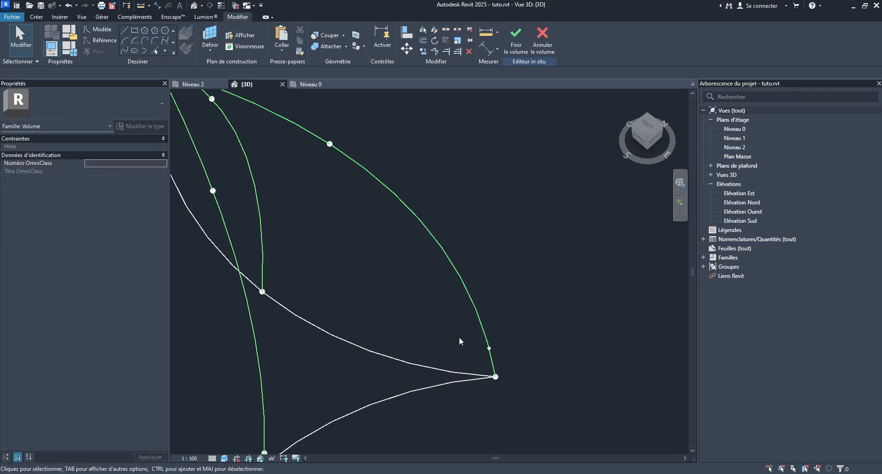
pyautogui.scroll(3, 488, 351)
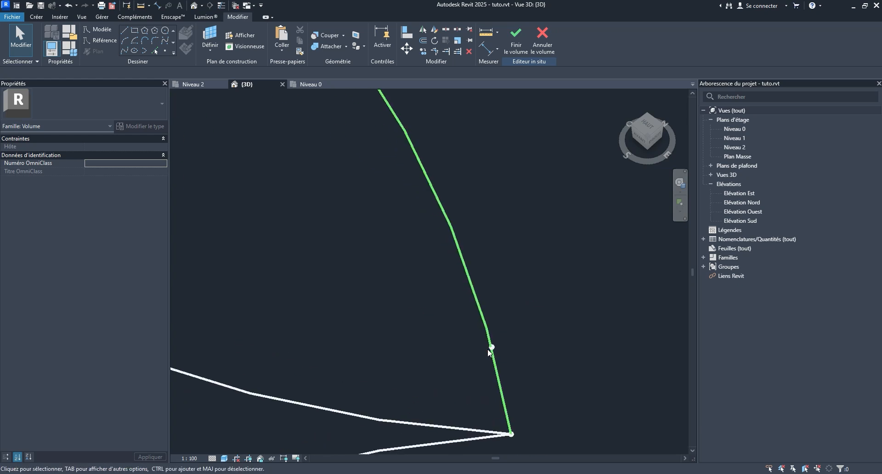
pyautogui.click(492, 351)
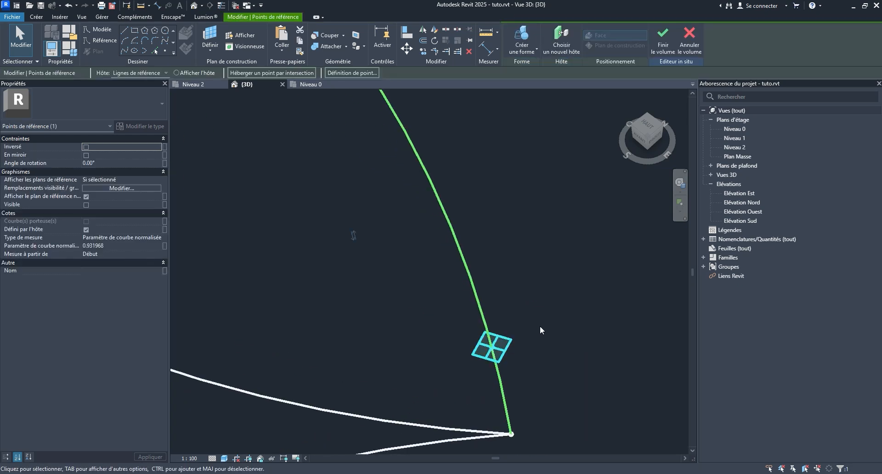
# - Slide the hosted point up the curve to a normalised curve parameter of about 0.787, inspect the neighbouring points, and delete it
pyautogui.scroll(-2, 555, 319)
pyautogui.moveTo(573, 350); pyautogui.dragTo(559, 368, button='middle')
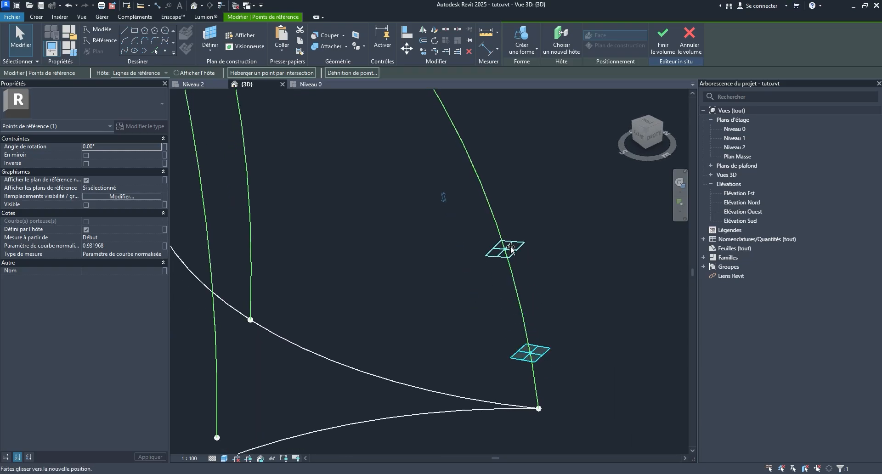
pyautogui.moveTo(511, 250); pyautogui.dragTo(509, 240)
pyautogui.keyDown('shift'); pyautogui.moveTo(564, 281); pyautogui.dragTo(371, 308, button='middle'); pyautogui.keyUp('shift')
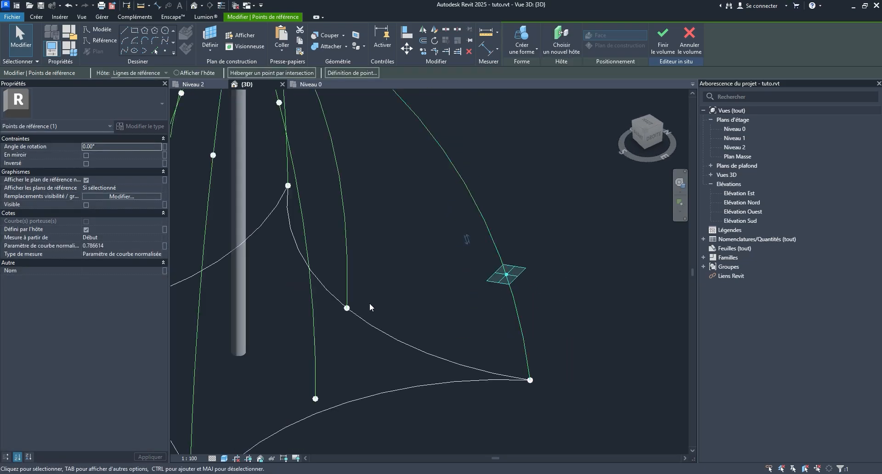
pyautogui.click(314, 398)
pyautogui.moveTo(344, 372)
pyautogui.keyDown('shift'); pyautogui.mouseDown(button='middle')
pyautogui.moveTo(385, 331)
pyautogui.moveTo(392, 299)
pyautogui.moveTo(318, 301)
pyautogui.moveTo(251, 331)
pyautogui.moveTo(270, 344)
pyautogui.moveTo(437, 356)
pyautogui.moveTo(456, 388)
pyautogui.moveTo(427, 390)
pyautogui.moveTo(473, 379)
pyautogui.moveTo(345, 381)
pyautogui.mouseUp(button='middle'); pyautogui.keyUp('shift')
pyautogui.moveTo(348, 370); pyautogui.dragTo(400, 421)
pyautogui.keyDown('shift'); pyautogui.moveTo(417, 422); pyautogui.dragTo(423, 276, button='middle'); pyautogui.keyUp('shift')
pyautogui.click(425, 275)
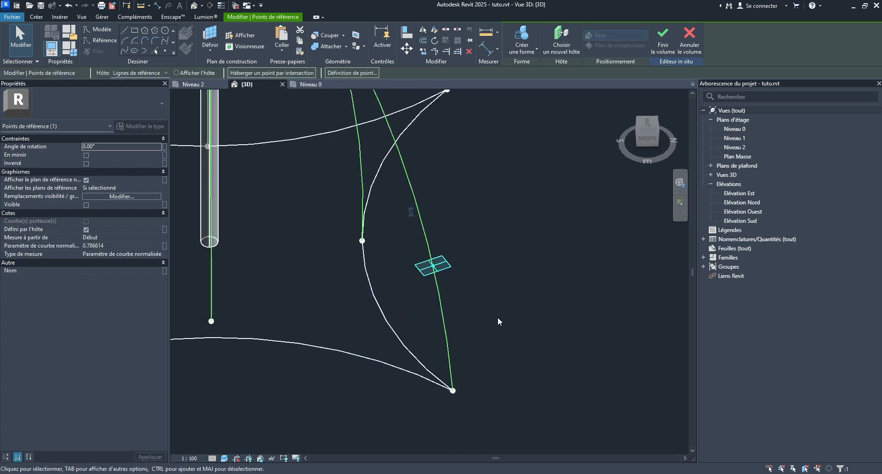
pyautogui.press('Delete')
# - Delete the reference point at the outline corner and inspect the altered curves from several sides
pyautogui.moveTo(433, 330); pyautogui.dragTo(470, 457)
pyautogui.press('Delete')
pyautogui.keyDown('shift'); pyautogui.moveTo(503, 369); pyautogui.dragTo(479, 390, button='middle'); pyautogui.keyUp('shift')
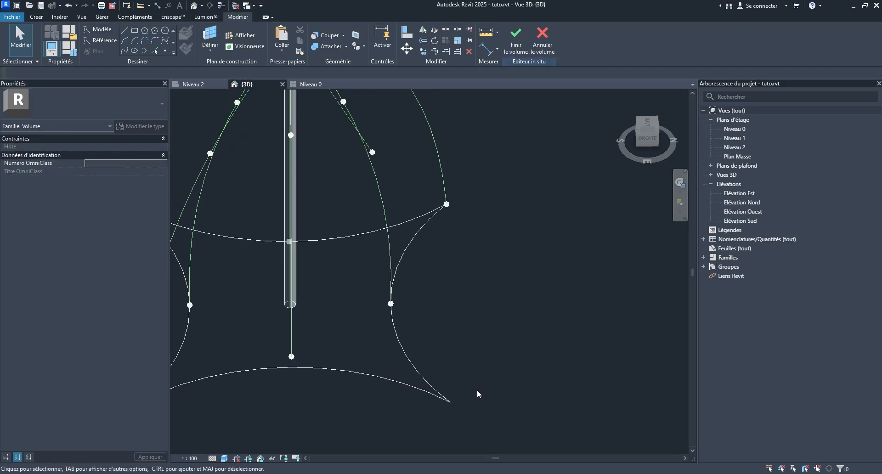
pyautogui.scroll(-2, 483, 344)
pyautogui.keyDown('shift'); pyautogui.moveTo(472, 350); pyautogui.dragTo(500, 213, button='middle'); pyautogui.keyUp('shift')
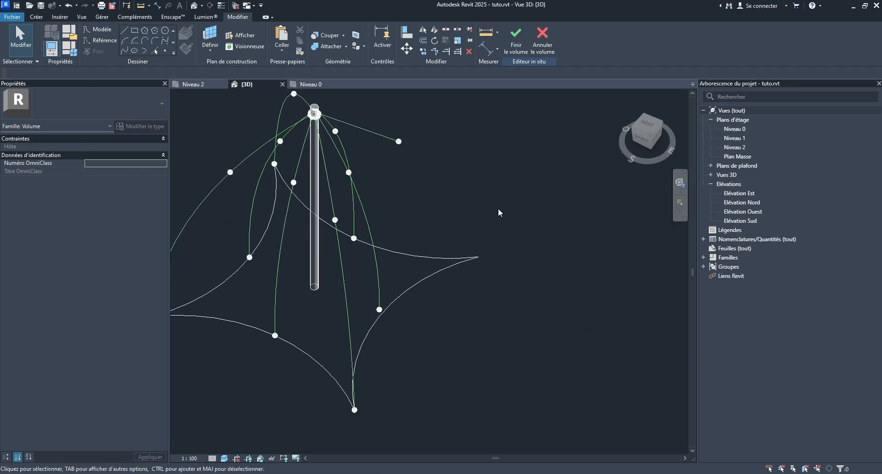
pyautogui.keyDown('shift'); pyautogui.moveTo(406, 115); pyautogui.dragTo(364, 351, button='middle'); pyautogui.keyUp('shift')
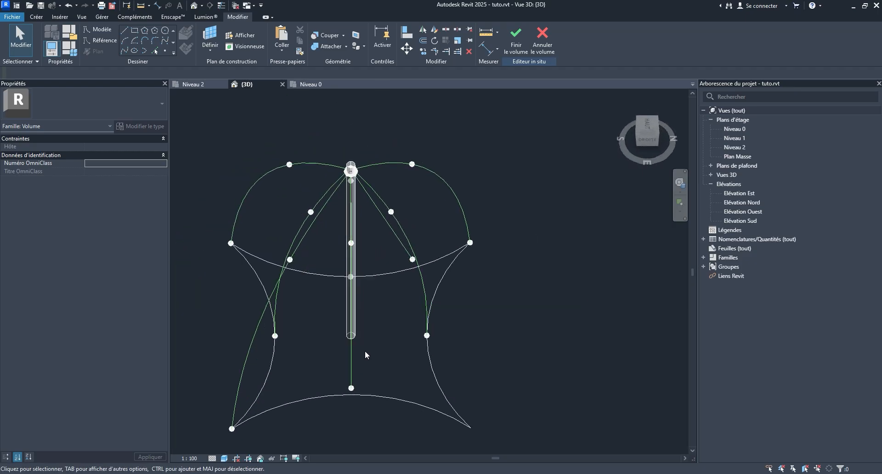
# - Copy the mid-edge reference point to the outline corner that has no point
pyautogui.click(427, 336)
pyautogui.moveTo(506, 374); pyautogui.dragTo(355, 387, button='middle')
pyautogui.press('alt')
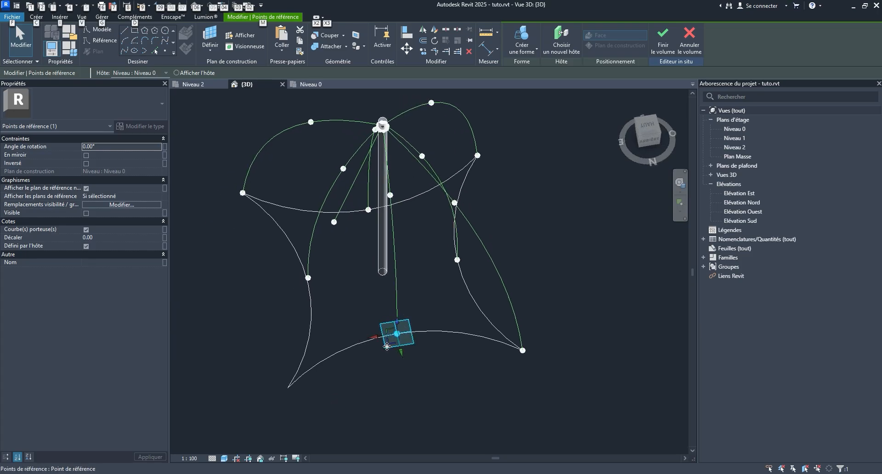
pyautogui.moveTo(387, 345); pyautogui.dragTo(276, 399)
pyautogui.moveTo(352, 396); pyautogui.dragTo(353, 359, button='middle')
pyautogui.press('Escape')
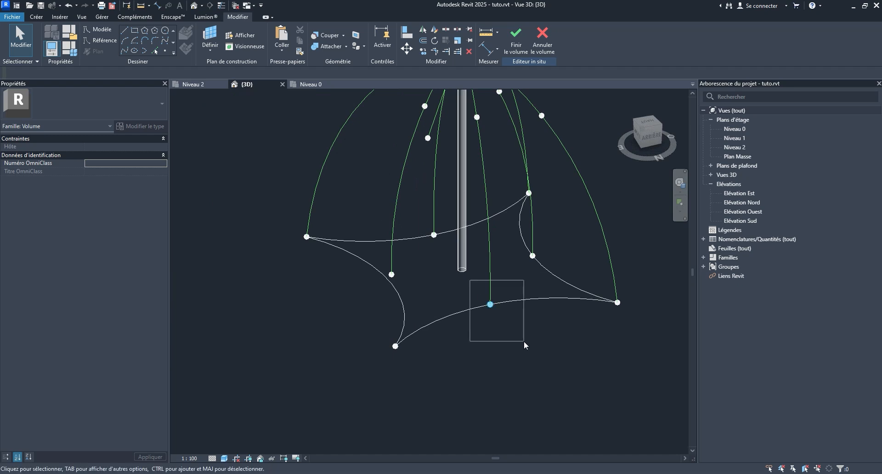
# - Try joining the new corner point to the loose intermediate point with a spline through points, and undo the line
pyautogui.moveTo(526, 346); pyautogui.dragTo(526, 345)
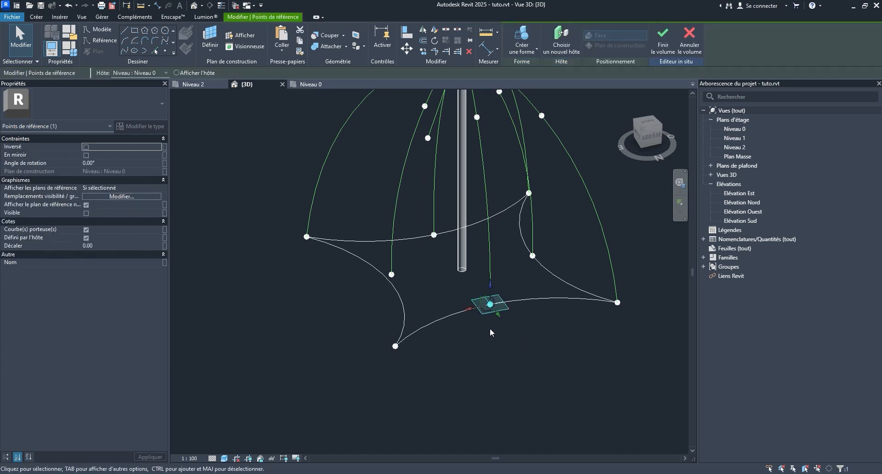
pyautogui.keyDown('shift'); pyautogui.moveTo(426, 385); pyautogui.dragTo(547, 350, button='middle'); pyautogui.keyUp('shift')
pyautogui.moveTo(546, 350); pyautogui.dragTo(592, 425)
pyautogui.keyDown('shift'); pyautogui.moveTo(600, 417); pyautogui.dragTo(578, 342, button='middle'); pyautogui.keyUp('shift')
pyautogui.keyDown('ctrl'); pyautogui.moveTo(458, 211); pyautogui.dragTo(495, 262); pyautogui.keyUp('ctrl')
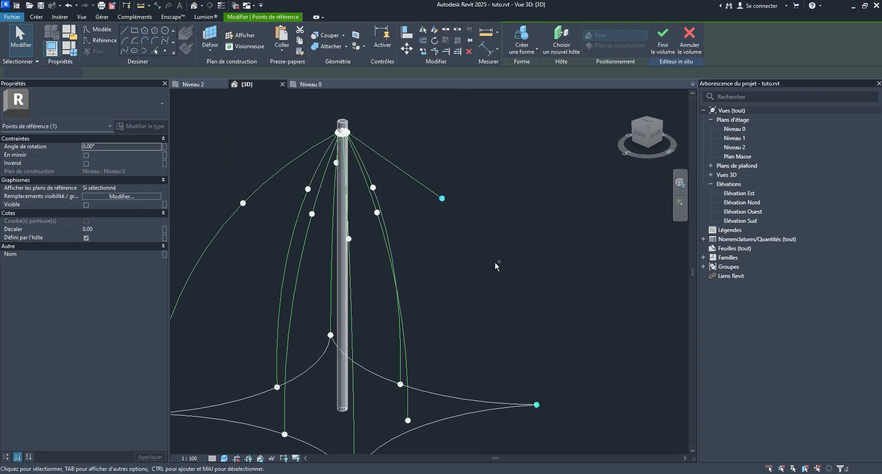
pyautogui.click(124, 51)
pyautogui.scroll(-3, 470, 230)
pyautogui.keyDown('shift'); pyautogui.moveTo(476, 228); pyautogui.dragTo(480, 196, button='middle'); pyautogui.keyUp('shift')
pyautogui.press('Escape')
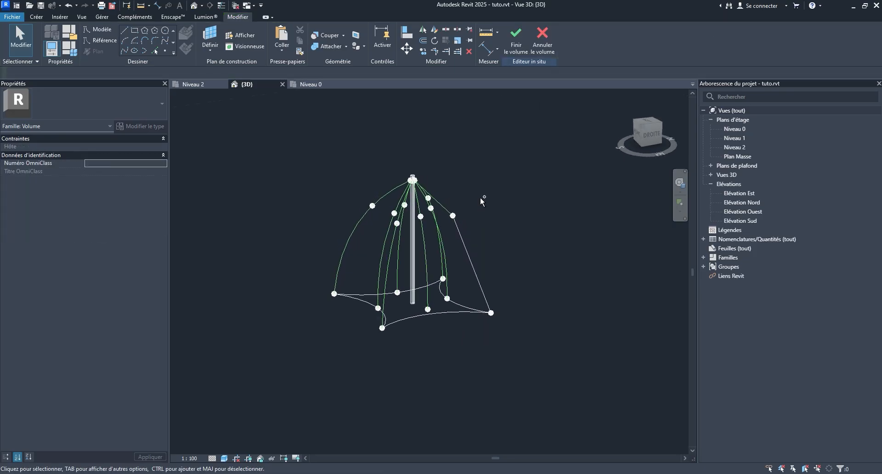
pyautogui.click(463, 246)
pyautogui.hotkey('ctrl', 'z')
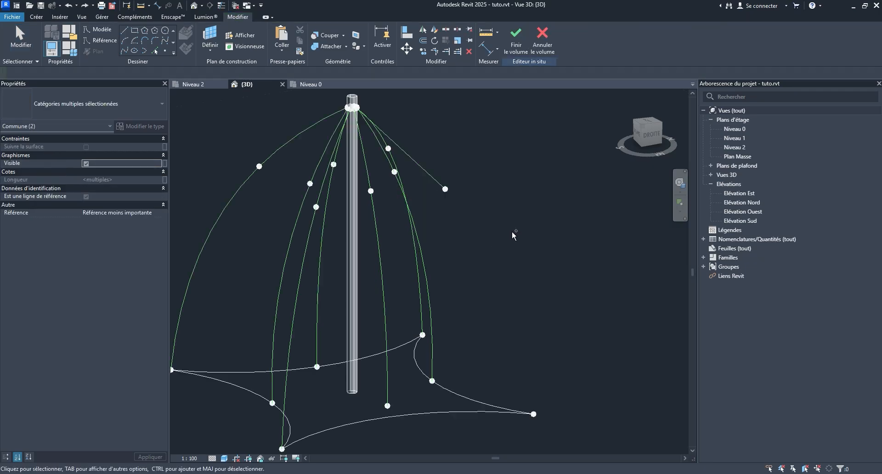
# - Turn off Est une ligne de référence for the straight line between the mast and the loose intermediate point, accepting the warning
pyautogui.moveTo(511, 231); pyautogui.dragTo(476, 241, button='middle')
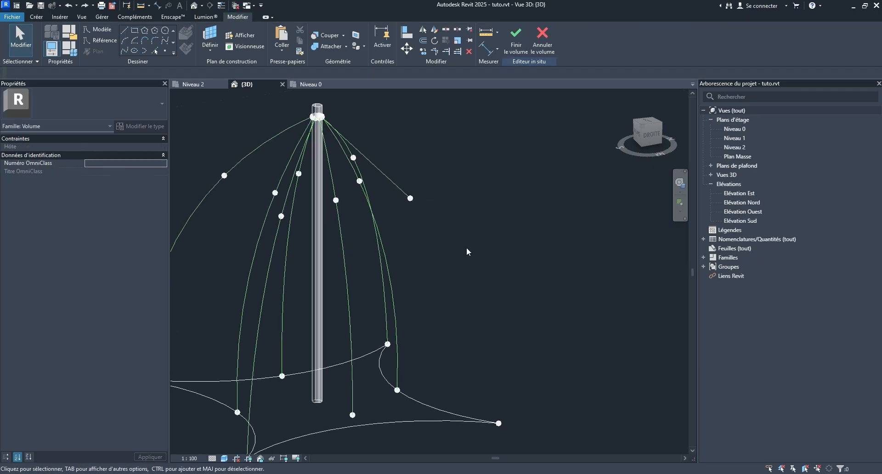
pyautogui.click(409, 198)
pyautogui.scroll(-3, 472, 207)
pyautogui.moveTo(476, 208); pyautogui.dragTo(441, 247, button='middle')
pyautogui.click(424, 222)
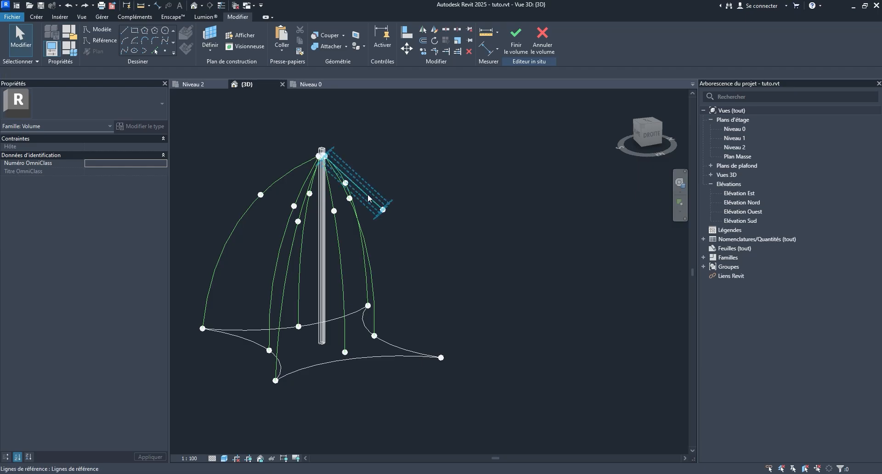
pyautogui.click(368, 198)
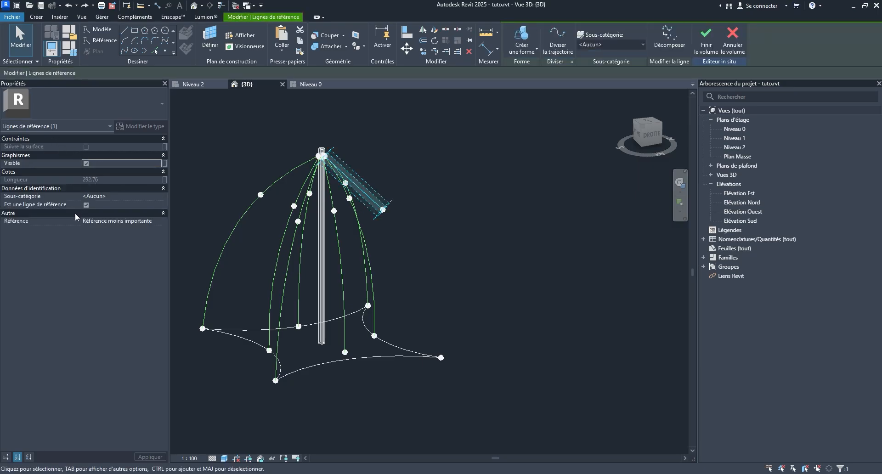
pyautogui.click(85, 205)
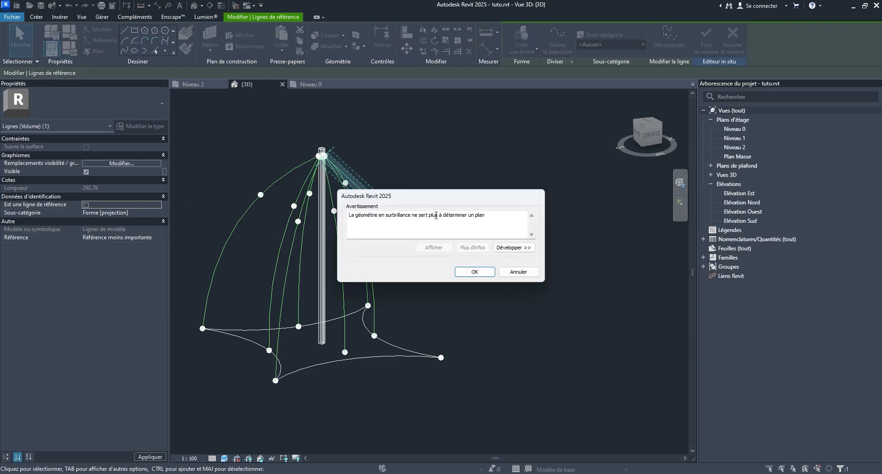
pyautogui.click(472, 275)
# - Create a spline through the mast point, the loose intermediate point and the new outline corner point
pyautogui.keyDown('shift'); pyautogui.moveTo(474, 269); pyautogui.dragTo(419, 252, button='middle'); pyautogui.keyUp('shift')
pyautogui.scroll(10, 315, 166)
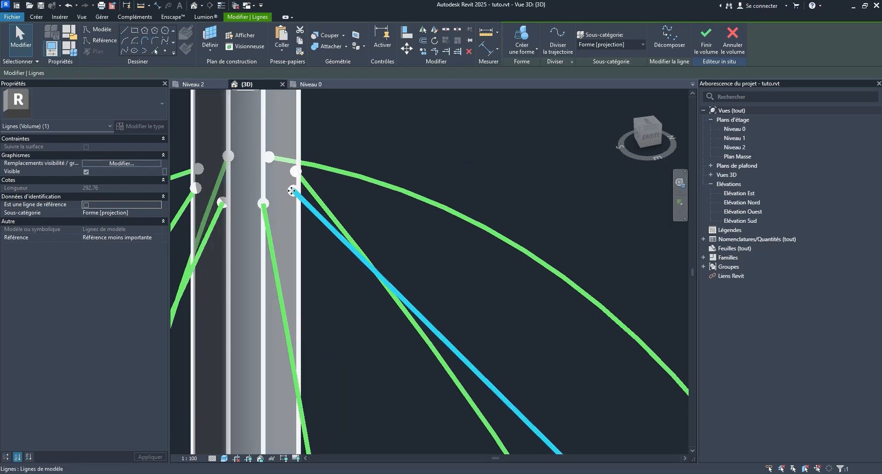
pyautogui.press('Escape')
pyautogui.click(293, 191)
pyautogui.scroll(-8, 294, 193)
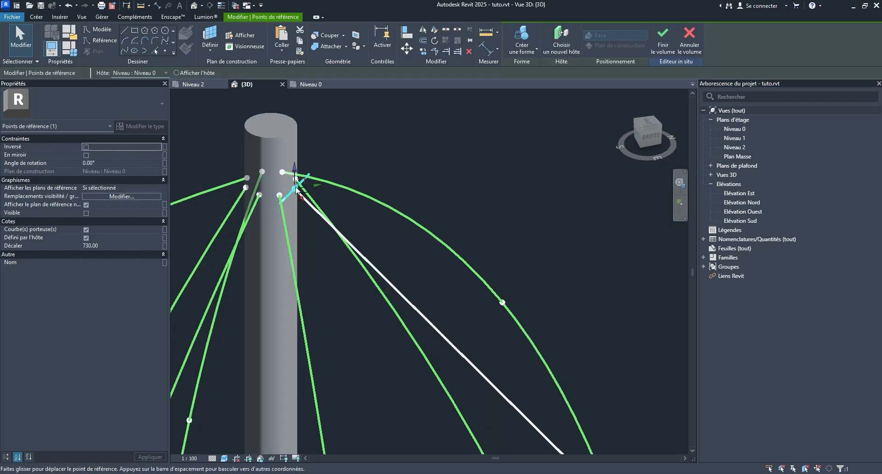
pyautogui.keyDown('ctrl'); pyautogui.click(485, 328); pyautogui.keyUp('ctrl')
pyautogui.moveTo(530, 391); pyautogui.dragTo(478, 248, button='middle')
pyautogui.scroll(-5, 488, 314)
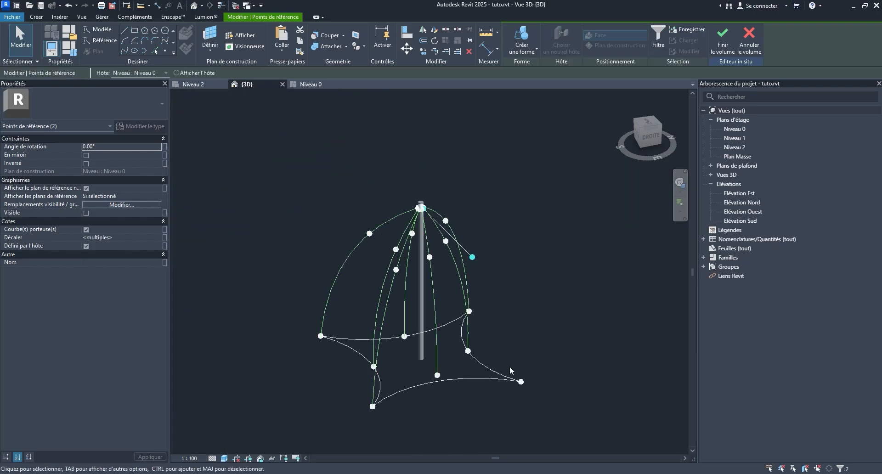
pyautogui.keyDown('ctrl'); pyautogui.moveTo(516, 377); pyautogui.dragTo(526, 422); pyautogui.keyUp('ctrl')
pyautogui.scroll(4, 541, 350)
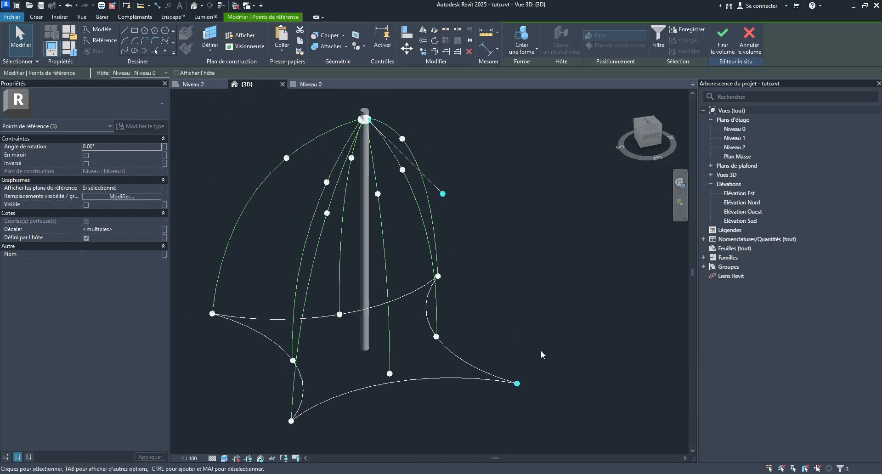
pyautogui.keyDown('shift'); pyautogui.moveTo(542, 358); pyautogui.dragTo(500, 376, button='middle'); pyautogui.keyUp('shift')
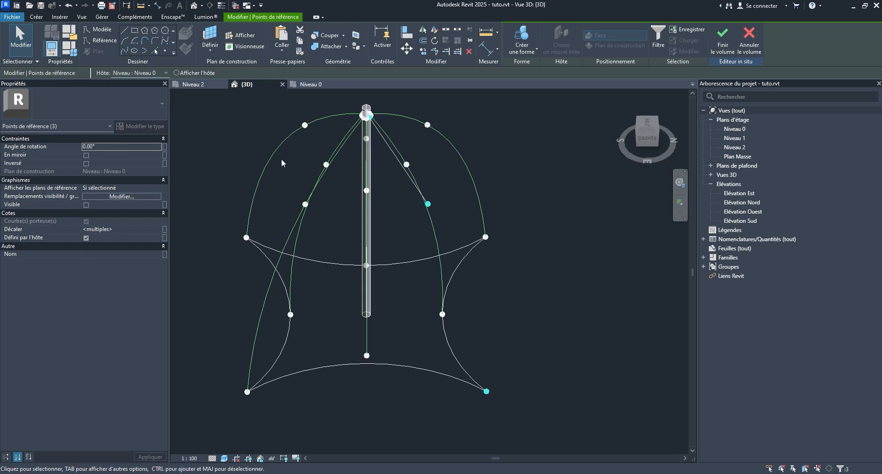
pyautogui.click(123, 53)
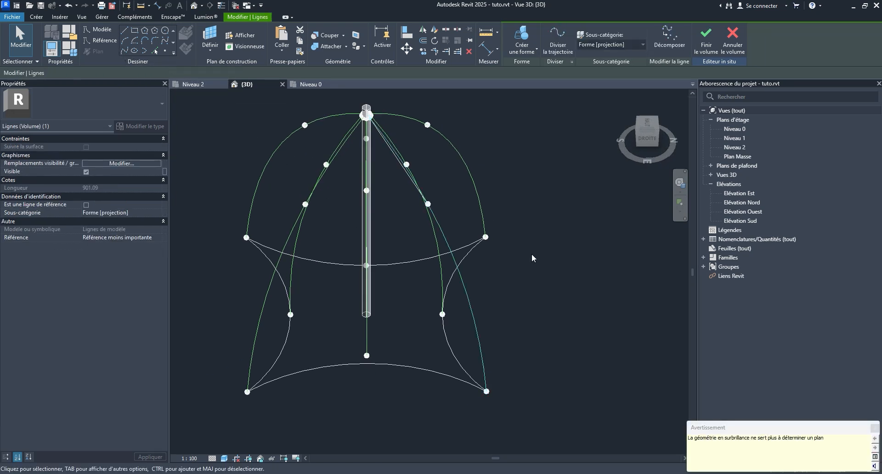
# - Delete the leftover straight line between the mast and the intermediate point
pyautogui.keyDown('shift'); pyautogui.moveTo(584, 352); pyautogui.dragTo(607, 321, button='middle'); pyautogui.keyUp('shift')
pyautogui.scroll(5, 321, 142)
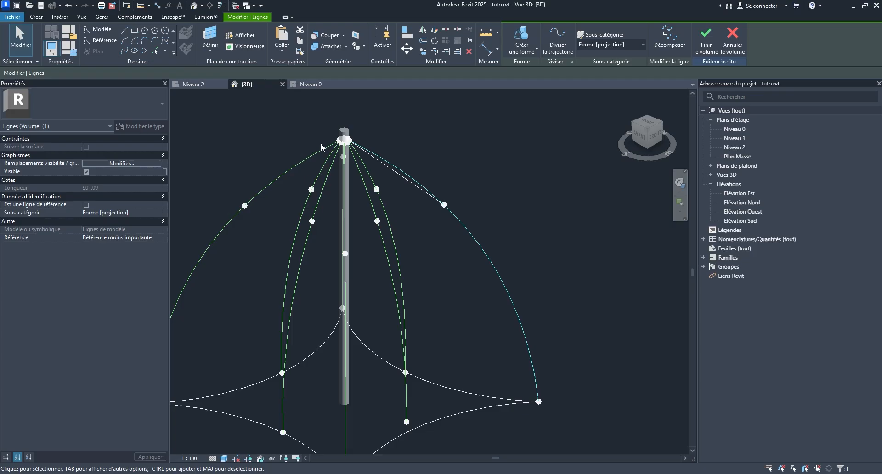
pyautogui.click(425, 216)
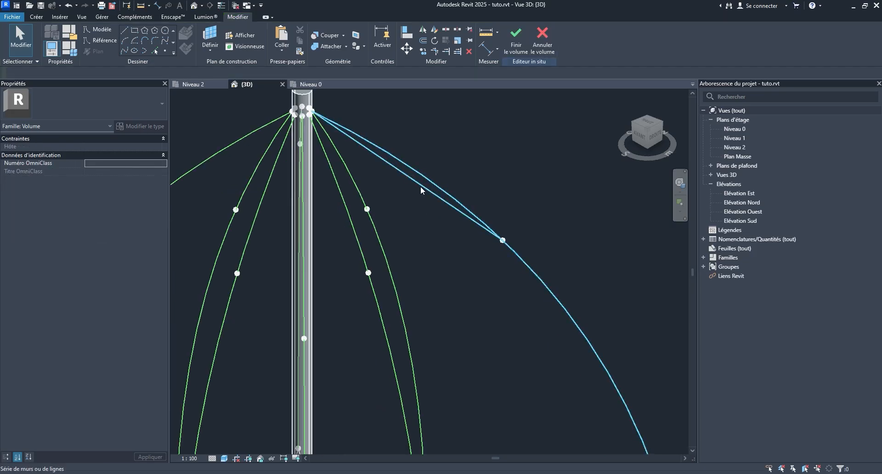
pyautogui.click(420, 186)
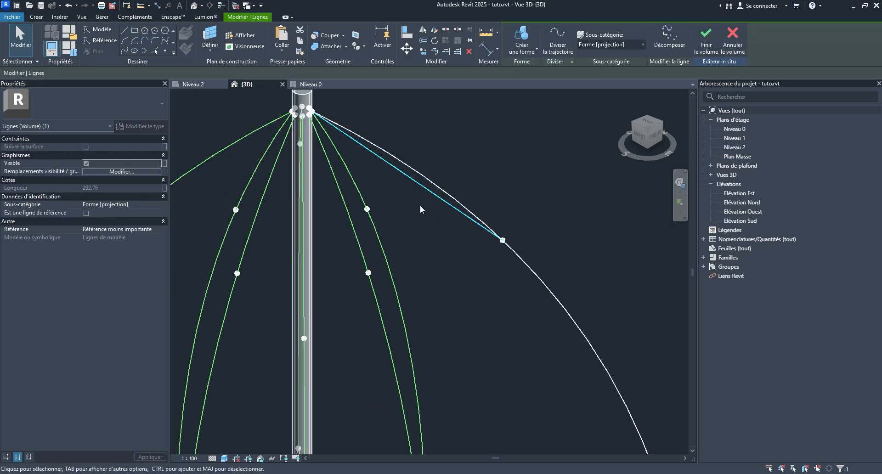
pyautogui.click(418, 210)
pyautogui.scroll(-5, 418, 207)
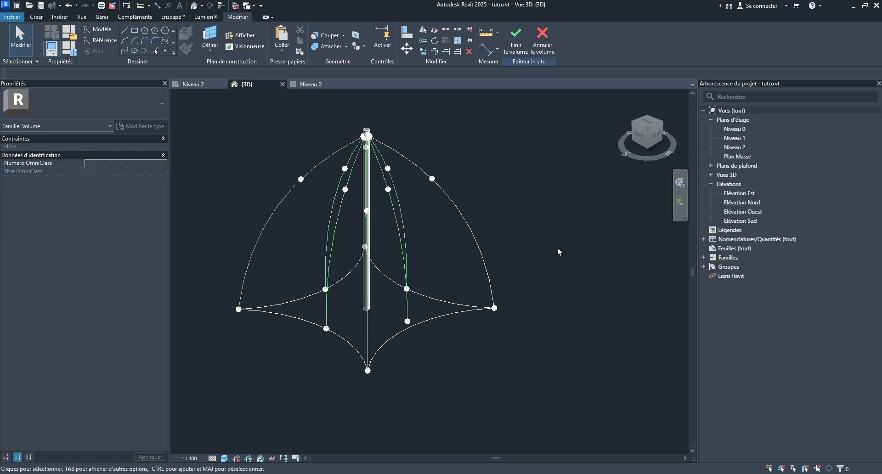
# - Turn on Est une ligne de référence for the new spline from the mast to the outline corner
pyautogui.keyDown('shift'); pyautogui.moveTo(528, 274); pyautogui.dragTo(519, 245, button='middle'); pyautogui.keyUp('shift')
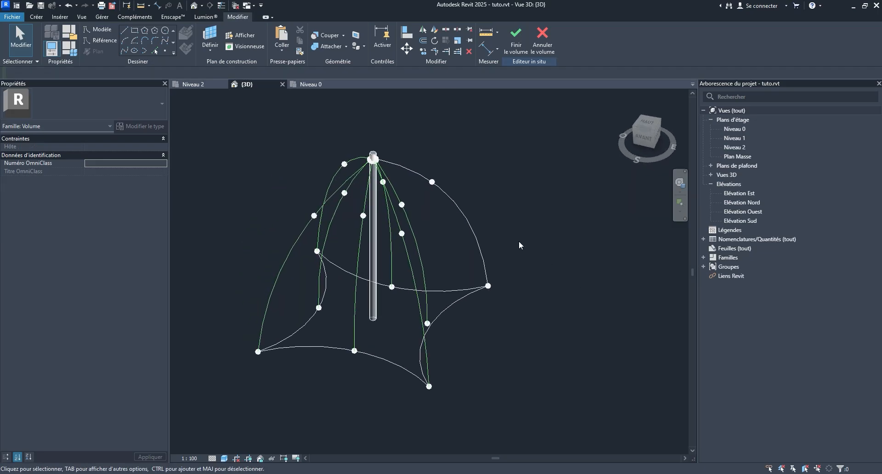
pyautogui.click(467, 217)
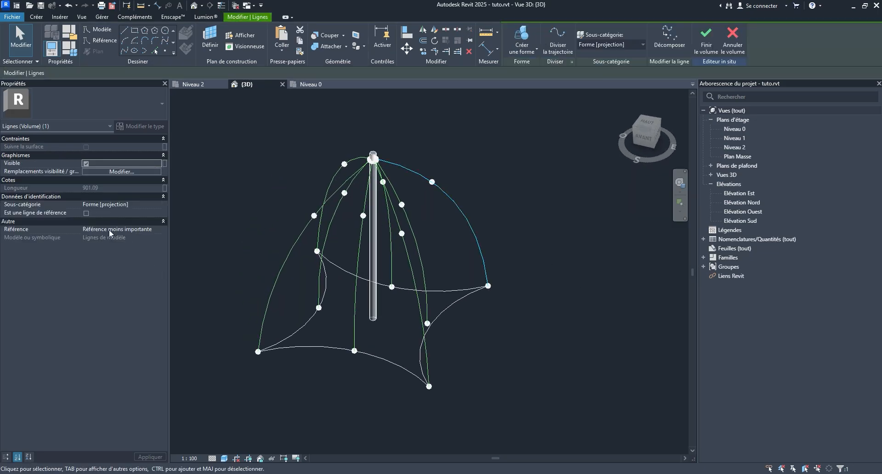
pyautogui.click(84, 214)
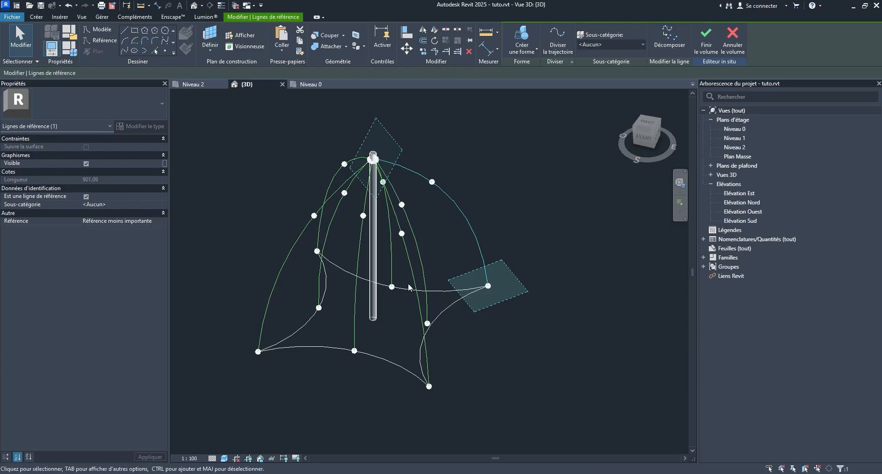
pyautogui.click(591, 228)
# - Inspect the alignment of the canopy's curves and points in the right side view and in perspective
pyautogui.keyDown('shift'); pyautogui.moveTo(577, 238); pyautogui.dragTo(427, 186, button='middle'); pyautogui.keyUp('shift')
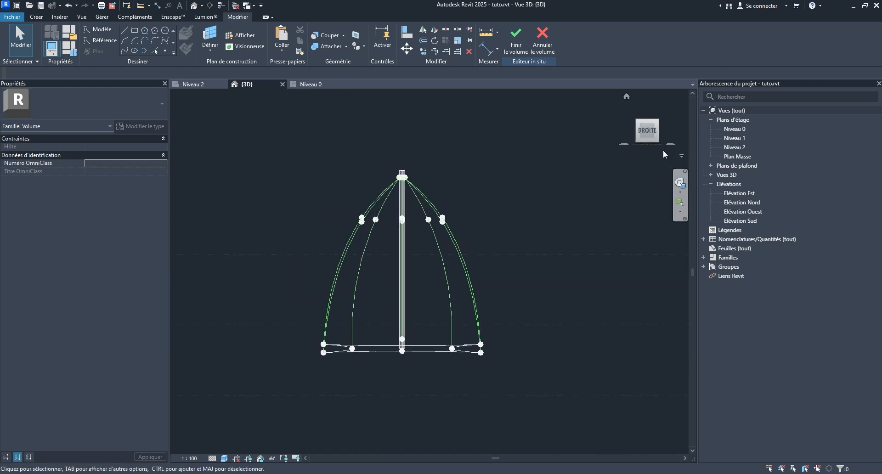
pyautogui.click(647, 131)
pyautogui.scroll(5, 409, 248)
pyautogui.scroll(-2, 399, 276)
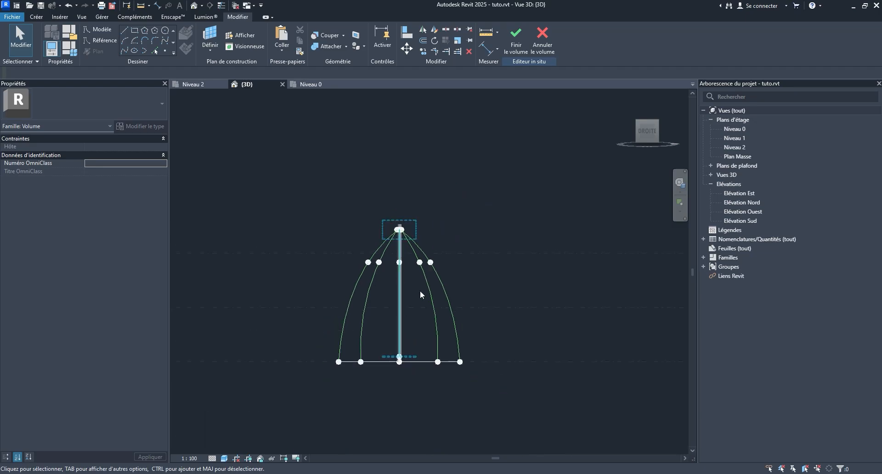
pyautogui.keyDown('shift'); pyautogui.moveTo(469, 331); pyautogui.dragTo(557, 428, button='middle'); pyautogui.keyUp('shift')
pyautogui.scroll(4, 470, 316)
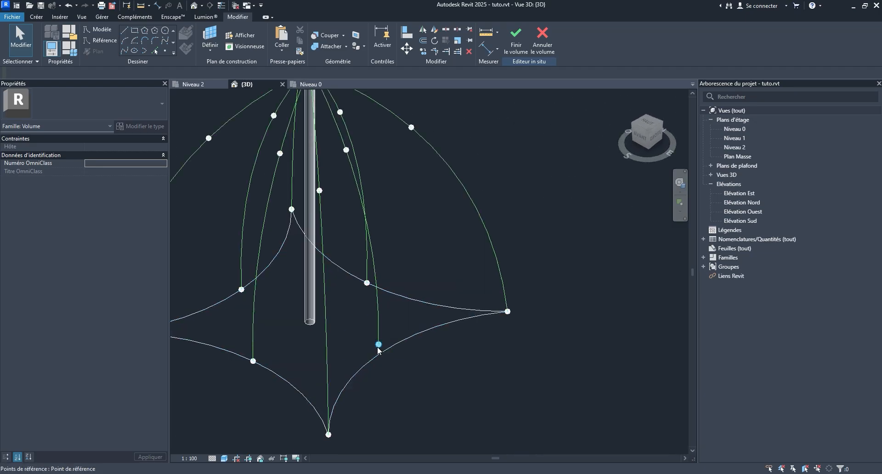
# - Check the Décaler values of the outline's detached mid-edge point and its neighbouring corner and mid-edge points
pyautogui.click(379, 344)
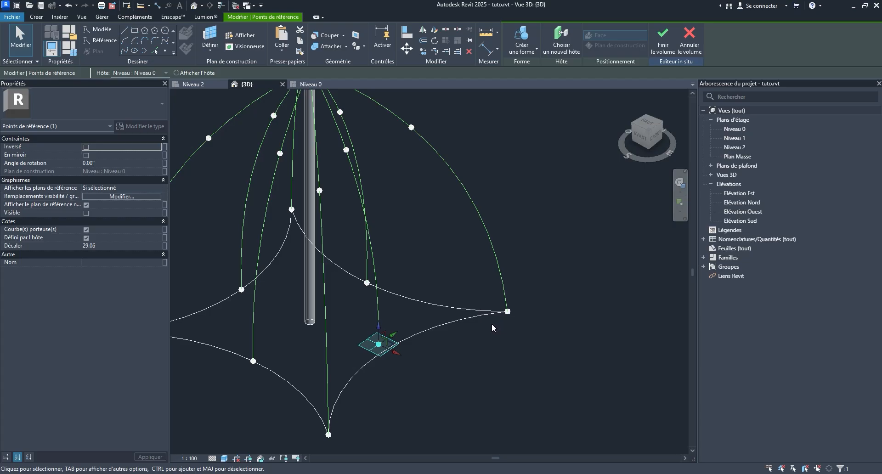
pyautogui.scroll(2, 495, 318)
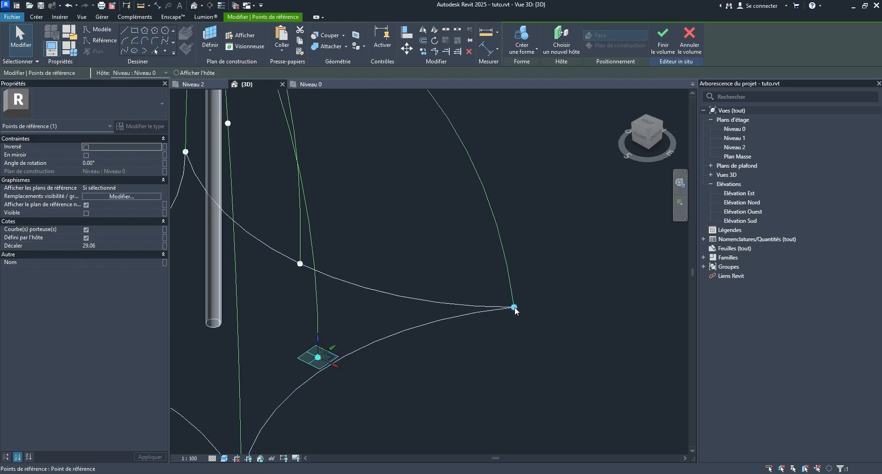
pyautogui.click(514, 307)
pyautogui.scroll(-3, 510, 317)
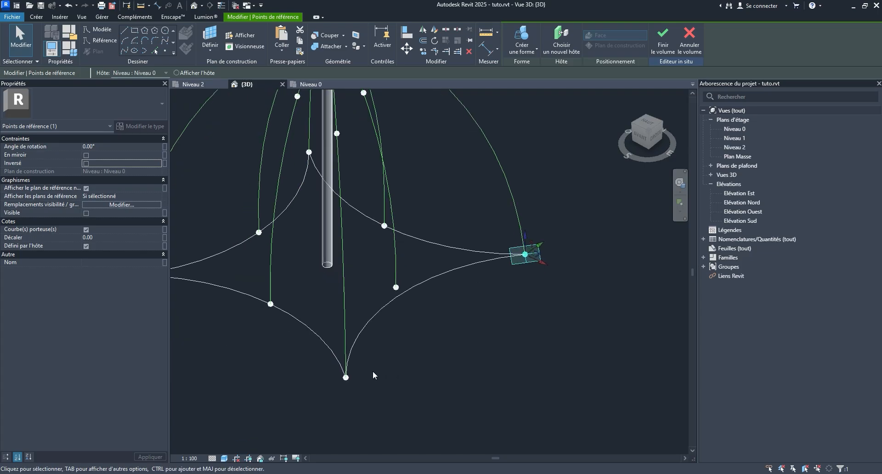
pyautogui.click(346, 378)
pyautogui.scroll(-2, 420, 385)
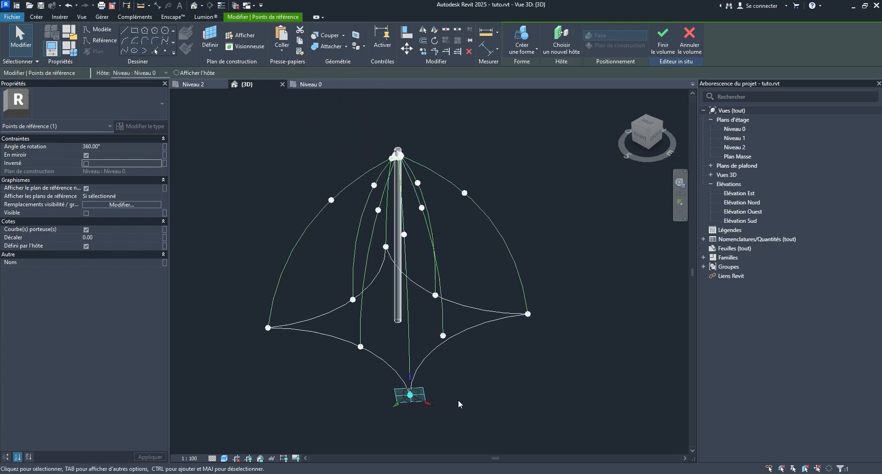
pyautogui.click(360, 348)
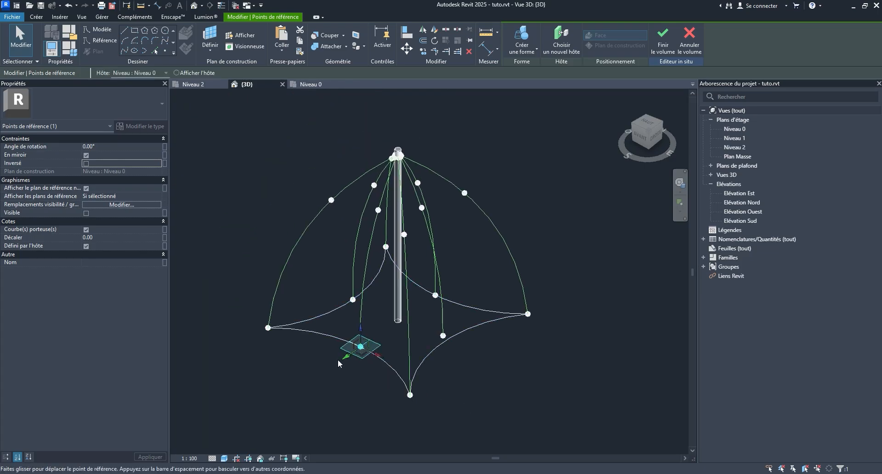
pyautogui.moveTo(333, 371); pyautogui.dragTo(603, 383, button='middle')
pyautogui.click(352, 379)
pyautogui.scroll(2, 428, 284)
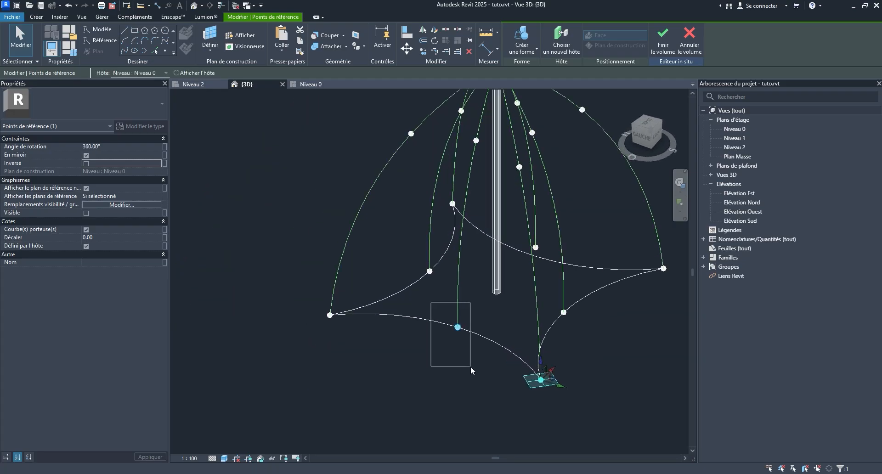
# - Check the orientation and Décaler value of the outline's remaining corner and mid-edge reference points
pyautogui.moveTo(470, 367); pyautogui.dragTo(470, 366)
pyautogui.moveTo(324, 335); pyautogui.dragTo(354, 348, button='middle')
pyautogui.moveTo(373, 350); pyautogui.dragTo(374, 351)
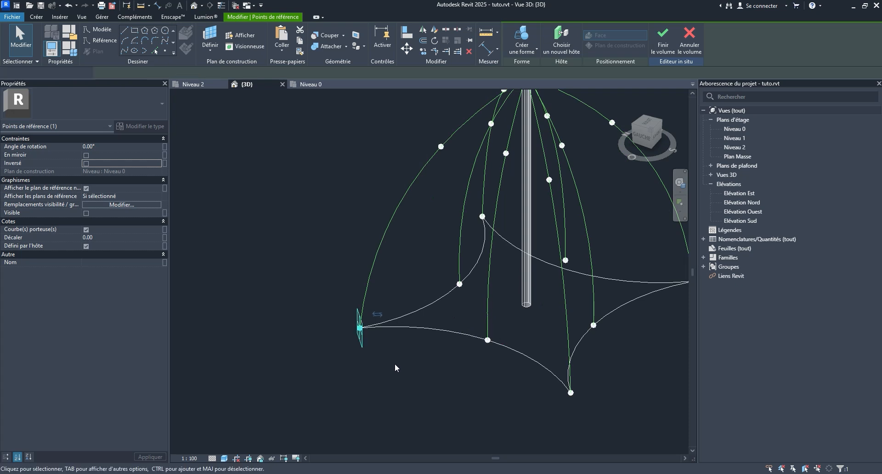
pyautogui.keyDown('shift'); pyautogui.moveTo(367, 352); pyautogui.dragTo(528, 372, button='middle'); pyautogui.keyUp('shift')
pyautogui.scroll(3, 276, 275)
pyautogui.moveTo(279, 269); pyautogui.dragTo(345, 330)
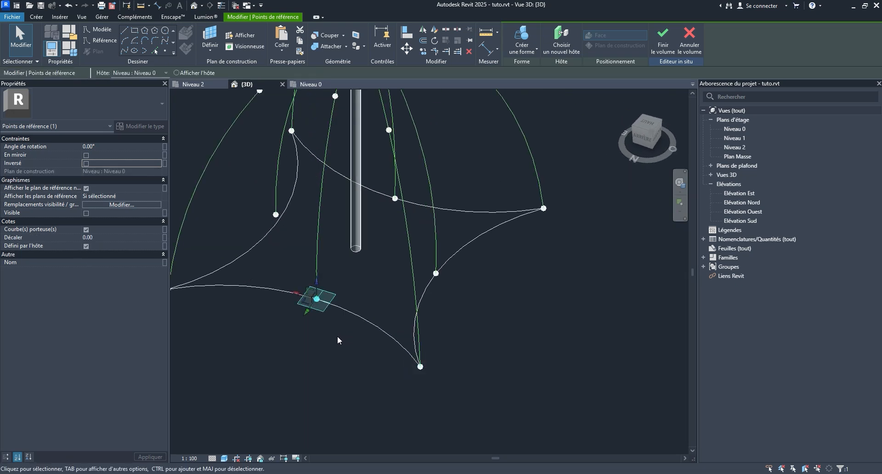
pyautogui.moveTo(337, 335); pyautogui.dragTo(446, 362, button='middle')
pyautogui.moveTo(244, 277); pyautogui.dragTo(309, 343)
pyautogui.moveTo(358, 387); pyautogui.dragTo(319, 357, button='middle')
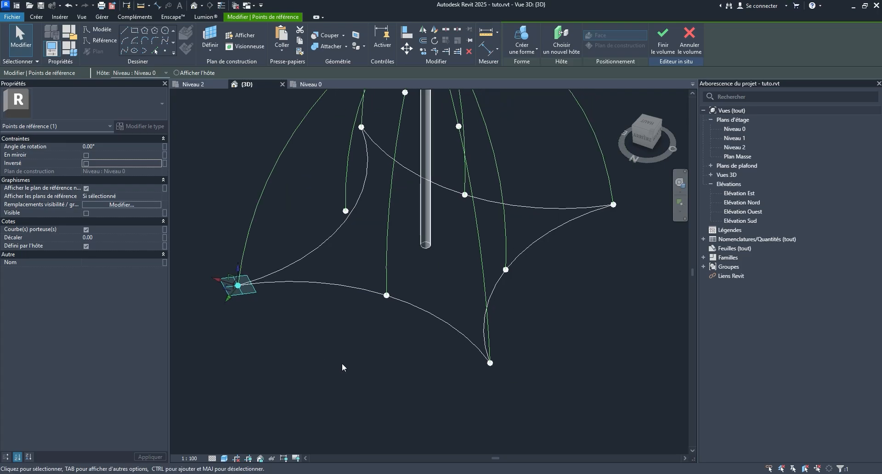
pyautogui.scroll(2, 516, 399)
# - Turn off Est une ligne de référence for the mast curve ending at the next outline corner
pyautogui.click(477, 347)
pyautogui.keyDown('shift'); pyautogui.moveTo(534, 348); pyautogui.dragTo(446, 340, button='middle'); pyautogui.keyUp('shift')
pyautogui.click(418, 324)
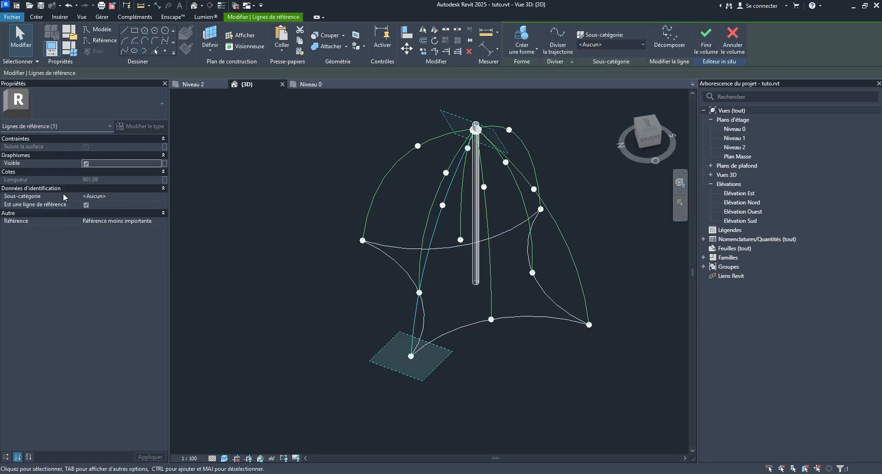
pyautogui.click(86, 205)
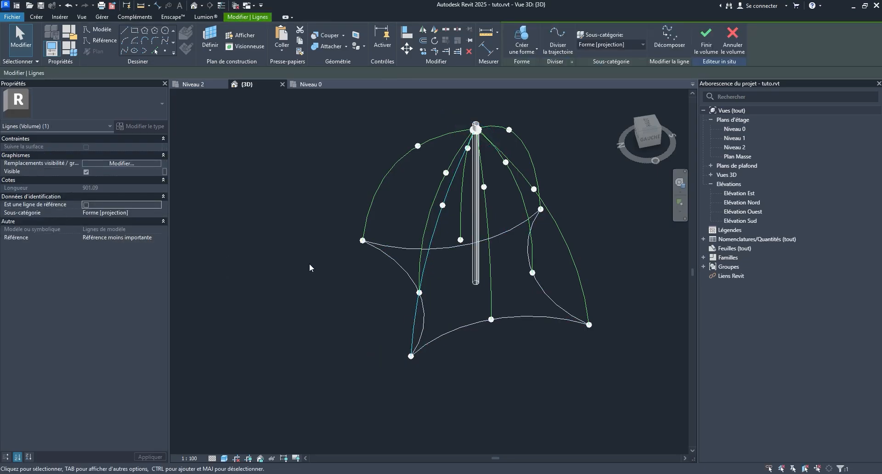
# - Delete the curve-hosted reference point at that outline corner
pyautogui.scroll(2, 486, 432)
pyautogui.click(409, 356)
pyautogui.scroll(-1, 415, 370)
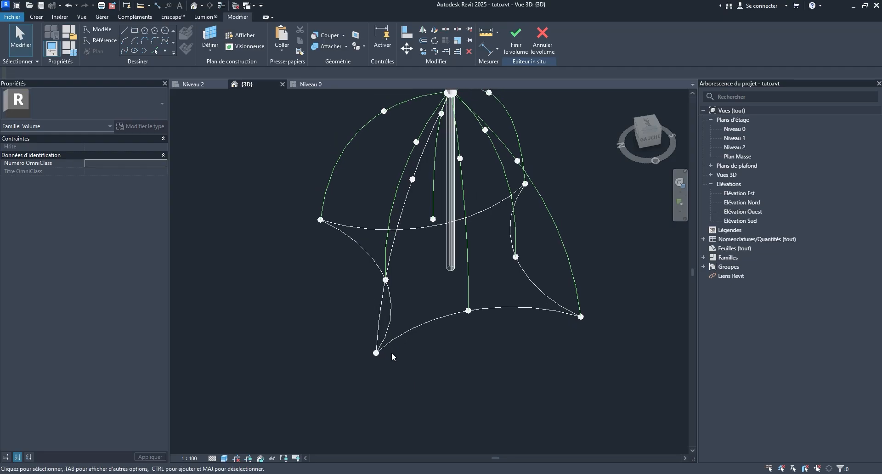
pyautogui.moveTo(418, 387); pyautogui.dragTo(418, 386)
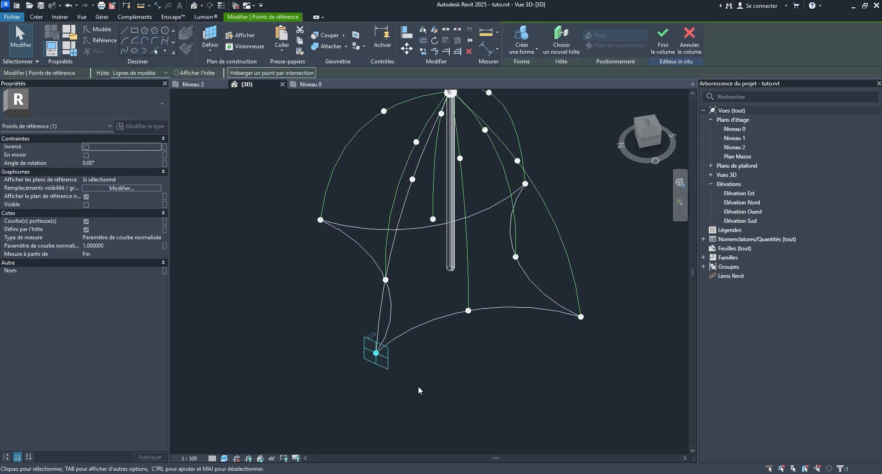
pyautogui.press('Delete')
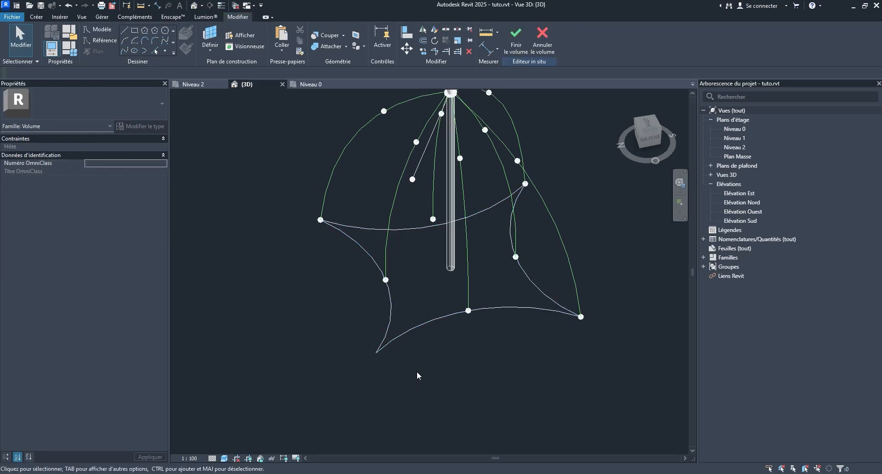
# - Copy the adjacent mid-edge reference point to the outline corner that has no point
pyautogui.scroll(-1, 398, 363)
pyautogui.moveTo(398, 366)
pyautogui.keyDown('shift'); pyautogui.mouseDown(button='middle')
pyautogui.moveTo(458, 387)
pyautogui.moveTo(518, 373)
pyautogui.moveTo(419, 331)
pyautogui.moveTo(402, 313)
pyautogui.mouseUp(button='middle'); pyautogui.keyUp('shift')
pyautogui.scroll(1, 389, 299)
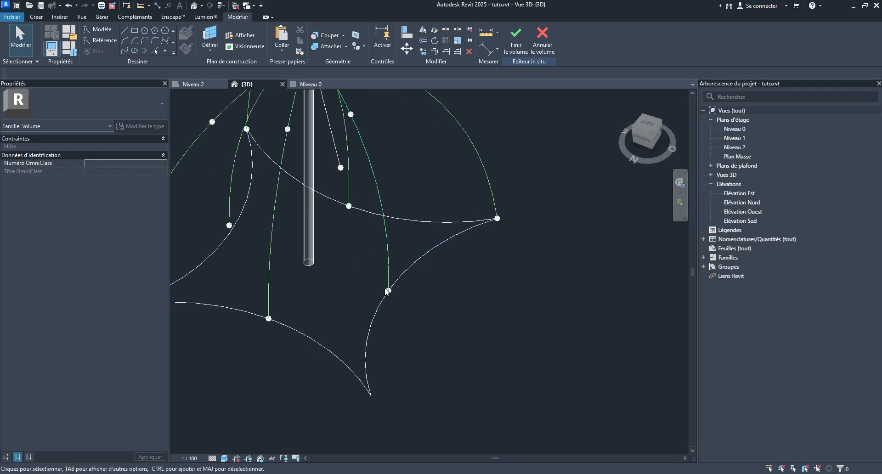
pyautogui.click(388, 292)
pyautogui.moveTo(388, 293)
pyautogui.keyDown('shift'); pyautogui.mouseDown(button='middle')
pyautogui.moveTo(427, 307)
pyautogui.moveTo(331, 318)
pyautogui.moveTo(335, 280)
pyautogui.mouseUp(button='middle'); pyautogui.keyUp('shift')
pyautogui.moveTo(399, 393)
pyautogui.mouseDown(button='middle')
pyautogui.moveTo(476, 392)
pyautogui.moveTo(514, 420)
pyautogui.moveTo(525, 393)
pyautogui.mouseUp(button='middle')
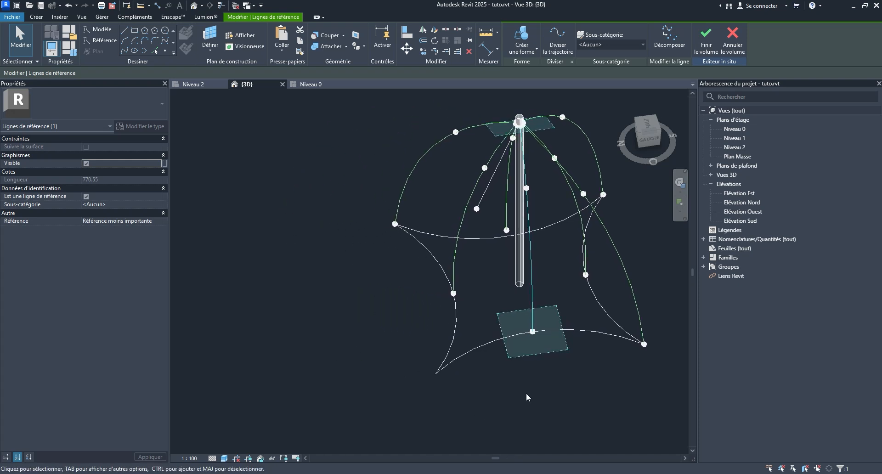
pyautogui.scroll(2, 525, 339)
pyautogui.click(504, 347)
pyautogui.moveTo(552, 357); pyautogui.dragTo(555, 360)
pyautogui.moveTo(555, 360); pyautogui.dragTo(586, 384, button='middle')
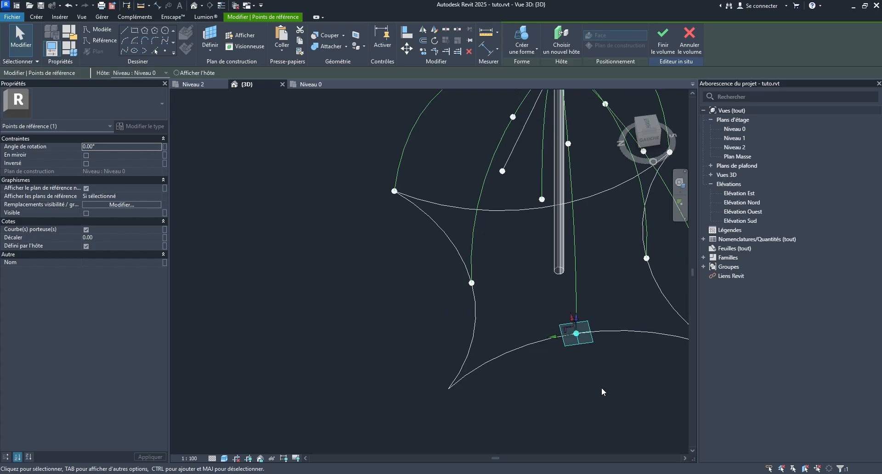
pyautogui.keyDown('shift'); pyautogui.moveTo(603, 340); pyautogui.dragTo(574, 335, button='middle'); pyautogui.keyUp('shift')
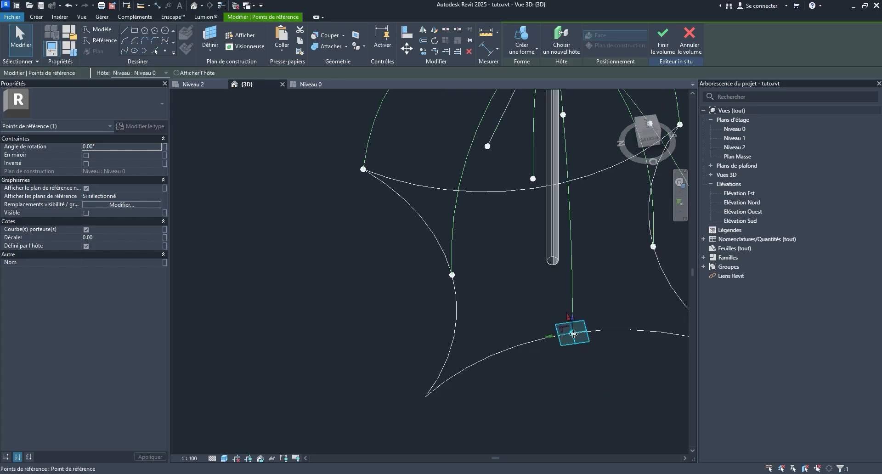
pyautogui.moveTo(432, 392); pyautogui.dragTo(423, 396)
pyautogui.click(504, 416)
# - Create a spline through points linking the new outline corner point, the intermediate curve point and the mast-top point
pyautogui.keyDown('shift'); pyautogui.moveTo(503, 416); pyautogui.dragTo(540, 311, button='middle'); pyautogui.keyUp('shift')
pyautogui.keyDown('shift'); pyautogui.moveTo(514, 283); pyautogui.dragTo(382, 313, button='middle'); pyautogui.keyUp('shift')
pyautogui.click(492, 387)
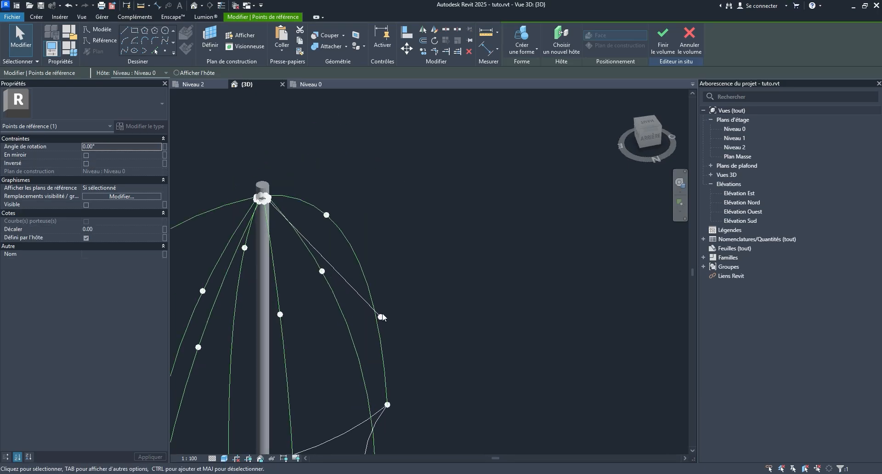
pyautogui.keyDown('ctrl'); pyautogui.click(410, 317); pyautogui.keyUp('ctrl')
pyautogui.scroll(8, 345, 254)
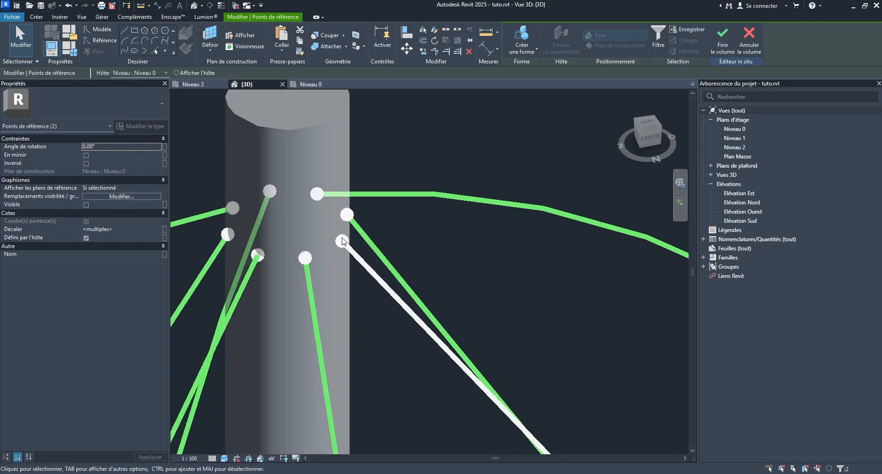
pyautogui.scroll(-10, 344, 239)
pyautogui.keyDown('shift'); pyautogui.moveTo(363, 257); pyautogui.dragTo(527, 309, button='middle'); pyautogui.keyUp('shift')
pyautogui.scroll(-4, 528, 309)
pyautogui.keyDown('shift'); pyautogui.moveTo(421, 336); pyautogui.dragTo(542, 262, button='middle'); pyautogui.keyUp('shift')
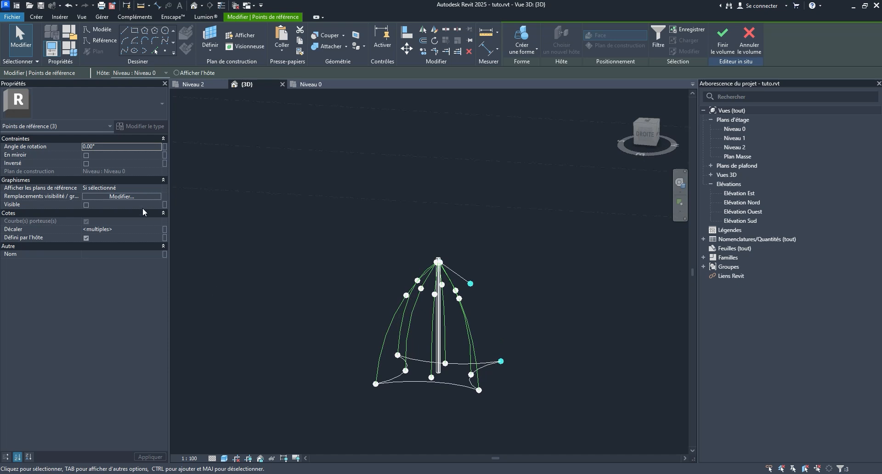
pyautogui.click(126, 49)
pyautogui.moveTo(588, 303)
pyautogui.keyDown('shift'); pyautogui.mouseDown(button='middle')
pyautogui.moveTo(560, 332)
pyautogui.moveTo(419, 346)
pyautogui.moveTo(574, 305)
pyautogui.mouseUp(button='middle'); pyautogui.keyUp('shift')
pyautogui.click(514, 255)
# - Delete the leftover straight model line between the mast top and the intermediate point beneath the new spline
pyautogui.scroll(3, 464, 299)
pyautogui.scroll(4, 461, 306)
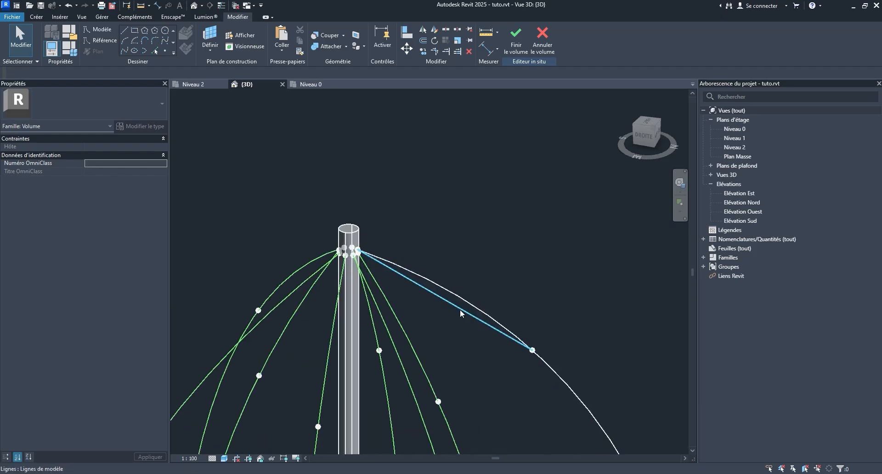
pyautogui.click(460, 310)
pyautogui.press('Delete')
pyautogui.scroll(-3, 515, 267)
pyautogui.scroll(-3, 514, 267)
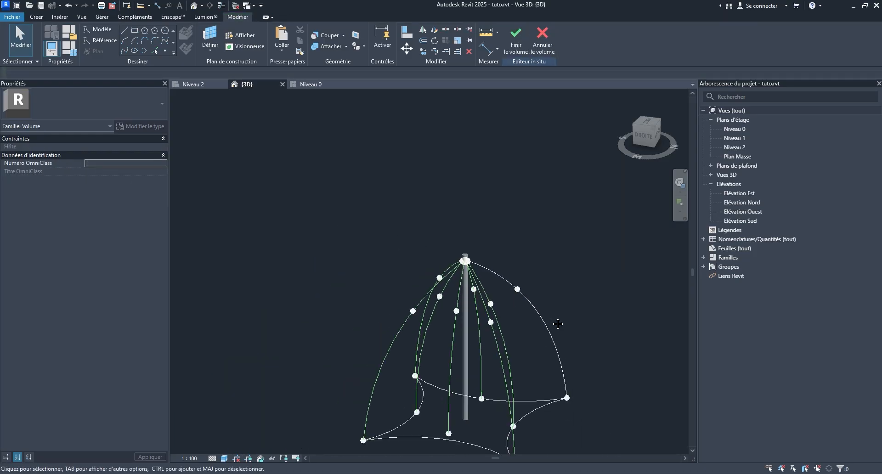
# - Turn on Est une ligne de référence for the new mast-to-corner spline
pyautogui.click(542, 307)
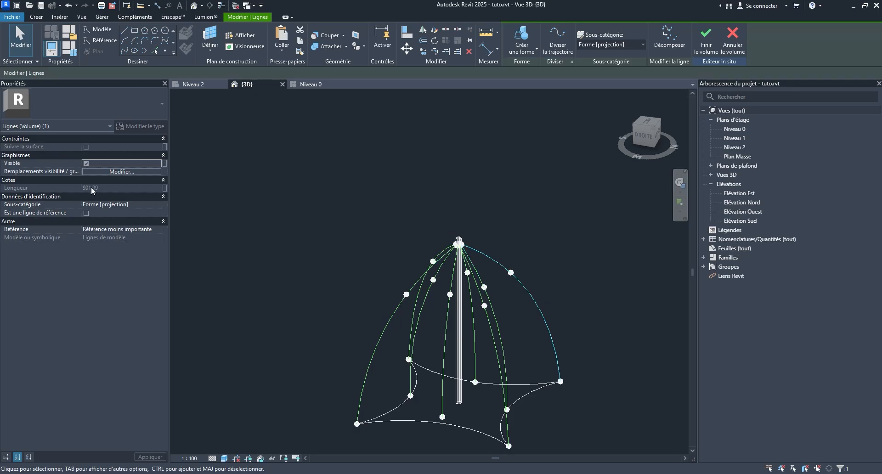
pyautogui.click(85, 214)
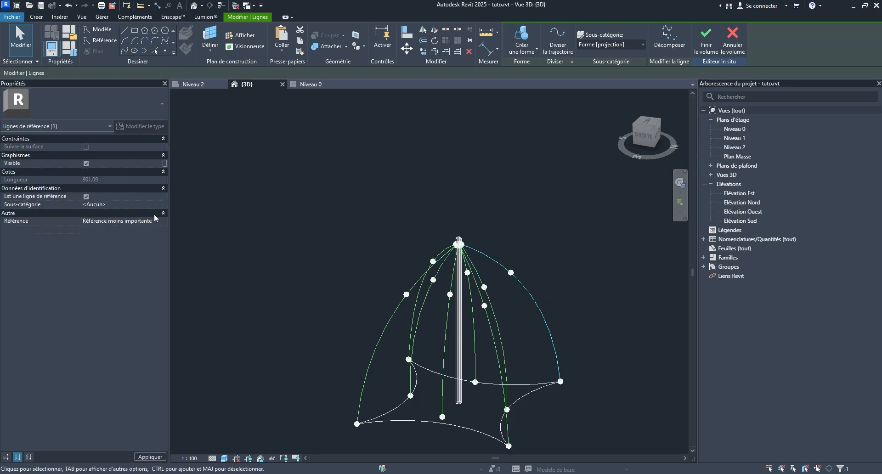
pyautogui.click(526, 233)
# - Select the base outline elements, filter to Points de référence only, and set Décaler to 500 for the eight outer points
pyautogui.scroll(-2, 527, 230)
pyautogui.keyDown('shift'); pyautogui.moveTo(527, 237); pyautogui.dragTo(394, 164, button='middle'); pyautogui.keyUp('shift')
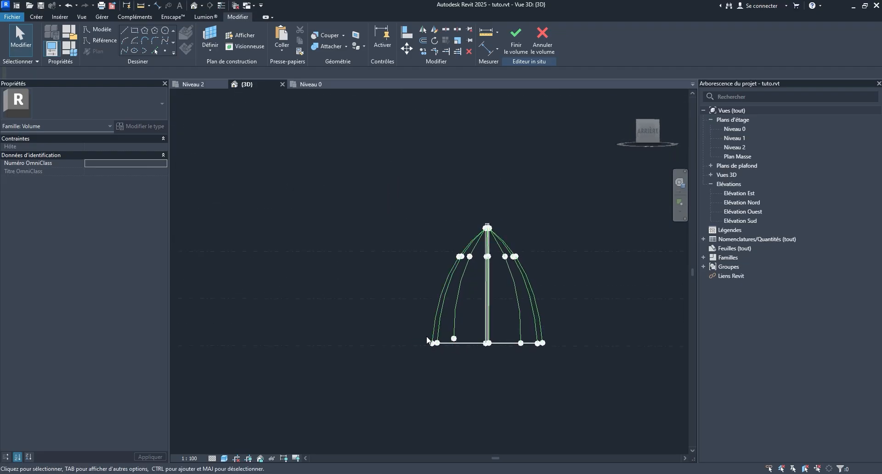
pyautogui.click(648, 133)
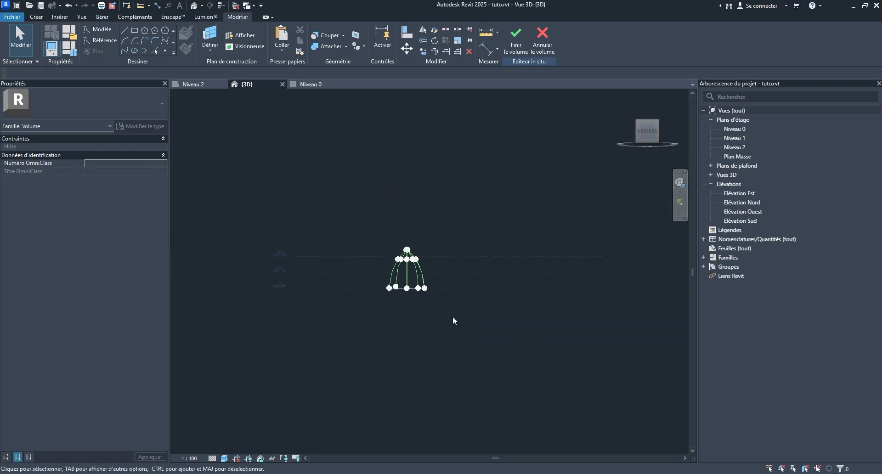
pyautogui.moveTo(545, 313); pyautogui.dragTo(546, 313)
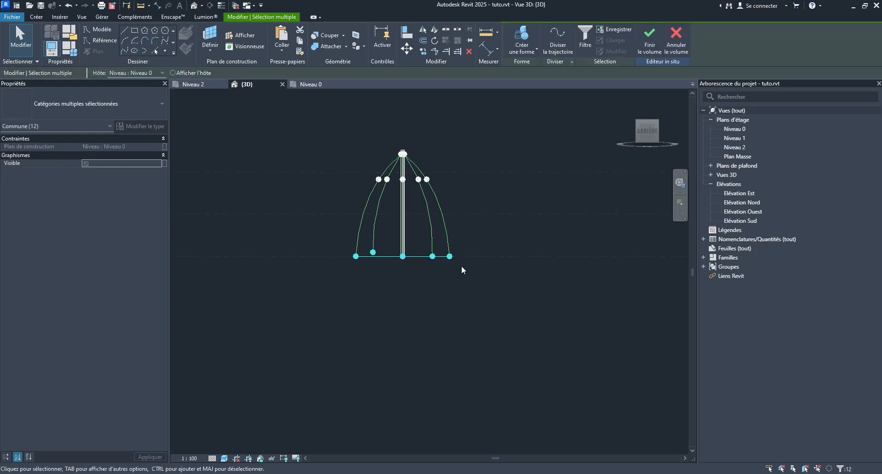
pyautogui.moveTo(462, 267); pyautogui.dragTo(510, 311, button='middle')
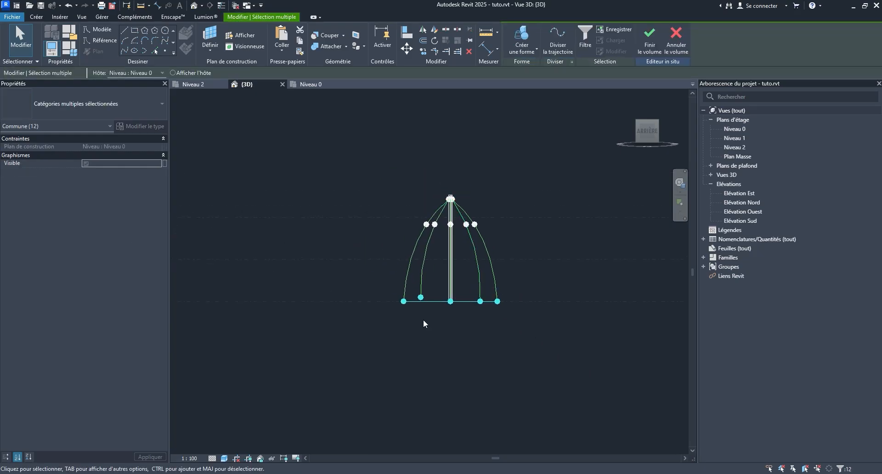
pyautogui.click(581, 35)
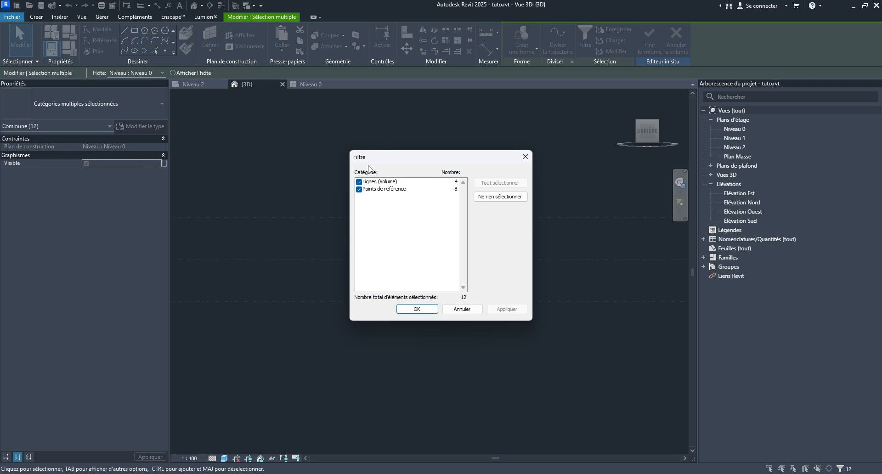
pyautogui.click(417, 309)
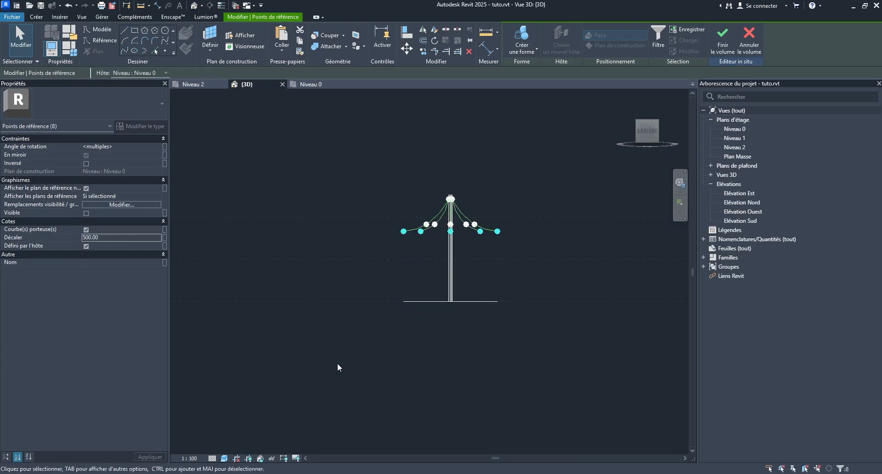
pyautogui.click(411, 327)
# - Delete the chain of four curved model lines forming the outline on Niveau 0
pyautogui.keyDown('shift'); pyautogui.moveTo(404, 235); pyautogui.dragTo(506, 282, button='middle'); pyautogui.keyUp('shift')
pyautogui.scroll(3, 523, 195)
pyautogui.scroll(-3, 506, 282)
pyautogui.keyDown('shift'); pyautogui.moveTo(501, 213); pyautogui.dragTo(604, 303, button='middle'); pyautogui.keyUp('shift')
pyautogui.scroll(3, 475, 288)
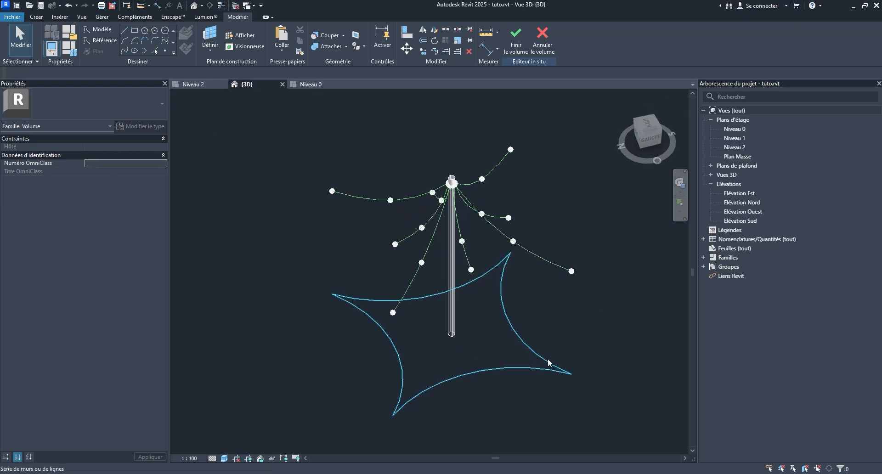
pyautogui.click(548, 366)
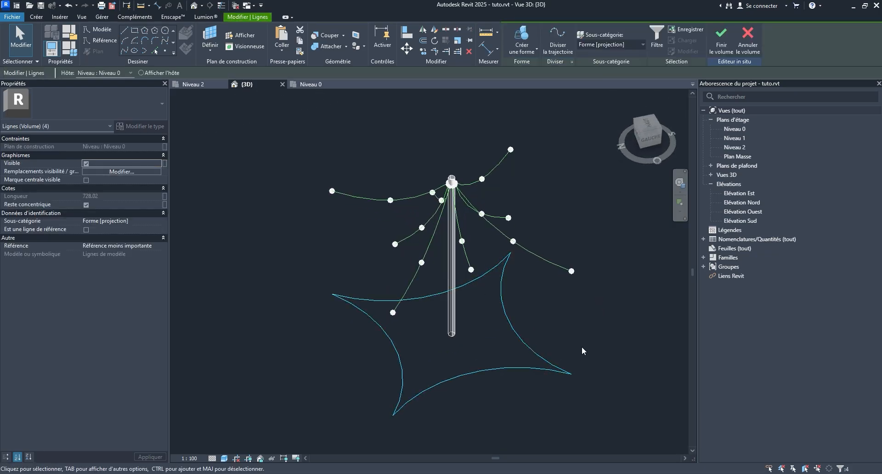
pyautogui.moveTo(582, 346); pyautogui.dragTo(560, 352, button='middle')
pyautogui.press('Delete')
pyautogui.scroll(-2, 474, 282)
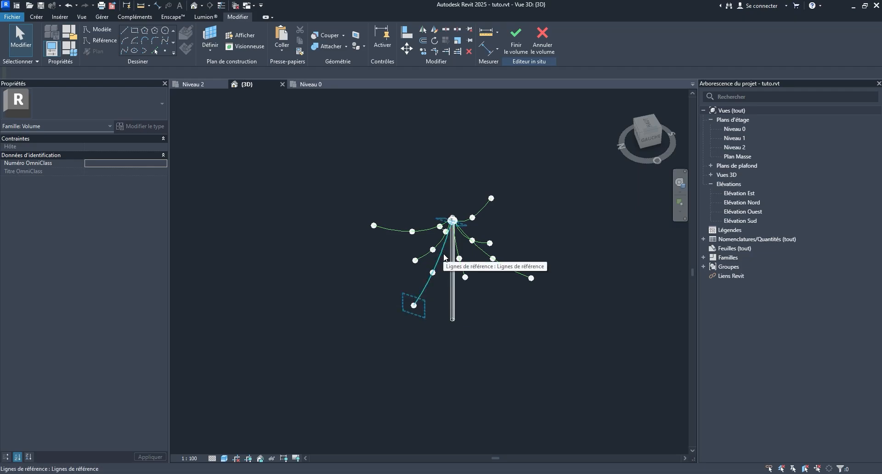
pyautogui.moveTo(469, 264); pyautogui.dragTo(618, 391, button='middle')
pyautogui.keyDown('shift'); pyautogui.moveTo(469, 349); pyautogui.dragTo(361, 211, button='middle'); pyautogui.keyUp('shift')
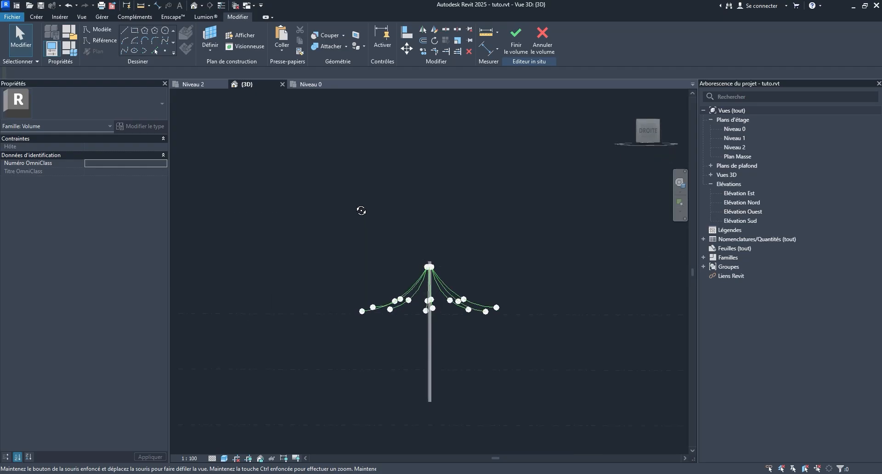
pyautogui.click(646, 130)
pyautogui.scroll(3, 440, 237)
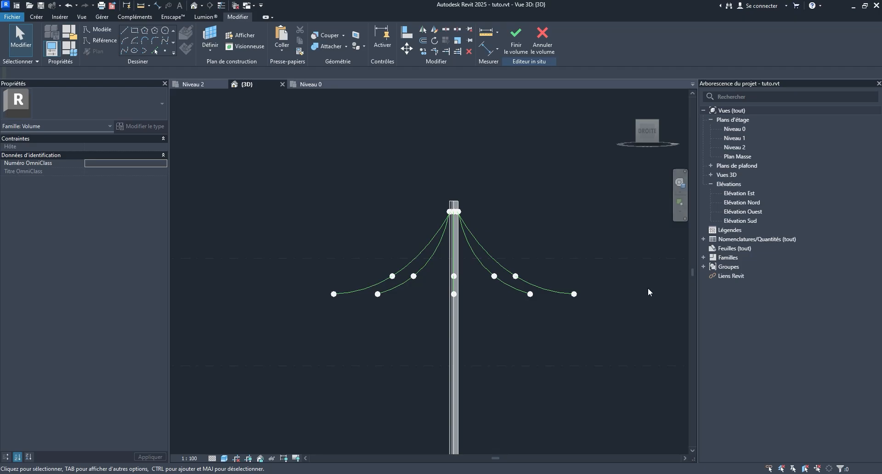
# - Create the first canopy panel as a solid form from three adjacent reference curves: corner, mid-edge and next corner
pyautogui.keyDown('shift'); pyautogui.moveTo(415, 240); pyautogui.dragTo(485, 351, button='middle'); pyautogui.keyUp('shift')
pyautogui.keyDown('shift'); pyautogui.moveTo(357, 328); pyautogui.dragTo(301, 363, button='middle'); pyautogui.keyUp('shift')
pyautogui.click(497, 343)
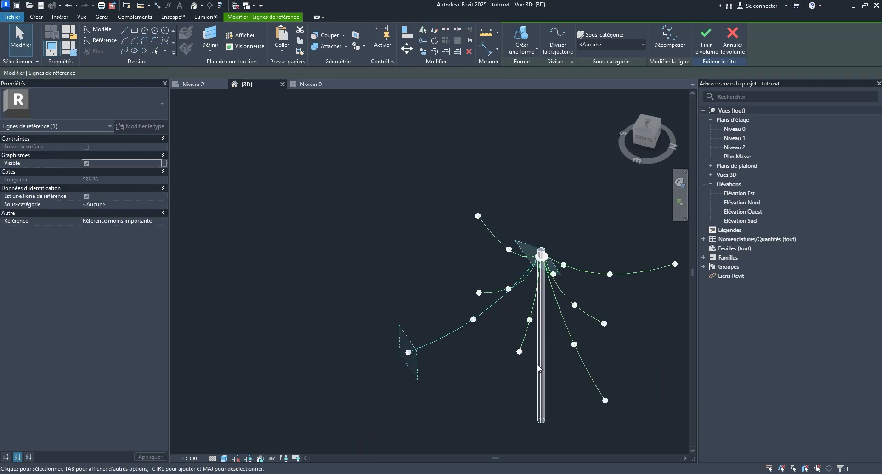
pyautogui.scroll(2, 528, 329)
pyautogui.keyDown('ctrl'); pyautogui.click(591, 332); pyautogui.keyUp('ctrl')
pyautogui.scroll(-2, 532, 321)
pyautogui.keyDown('shift'); pyautogui.moveTo(532, 322); pyautogui.dragTo(661, 323, button='middle'); pyautogui.keyUp('shift')
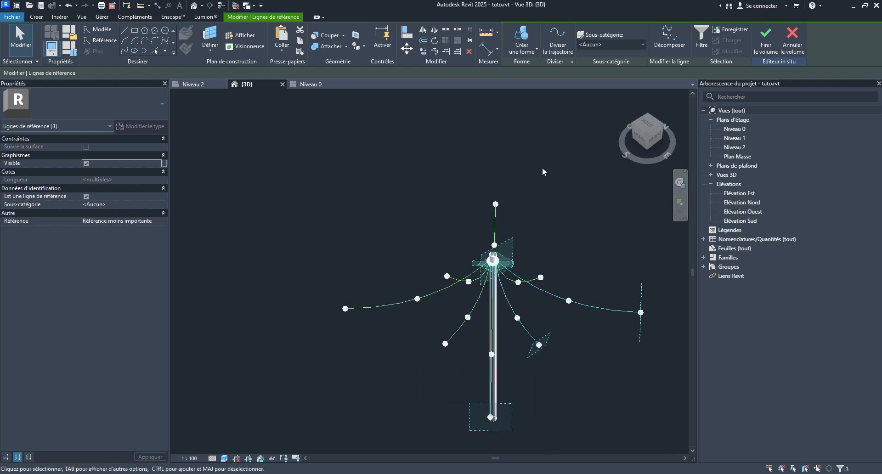
pyautogui.click(536, 47)
pyautogui.click(524, 68)
# - Create a second canopy form beside the first from the shared corner curve, the next mid-edge curve and the following corner curve
pyautogui.keyDown('shift'); pyautogui.moveTo(622, 245); pyautogui.dragTo(475, 276, button='middle'); pyautogui.keyUp('shift')
pyautogui.click(558, 268)
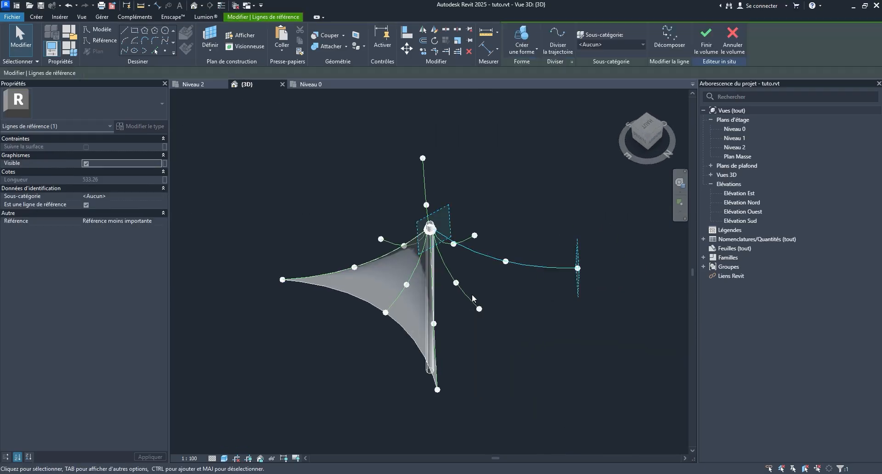
pyautogui.scroll(3, 478, 292)
pyautogui.keyDown('ctrl'); pyautogui.click(479, 290); pyautogui.keyUp('ctrl')
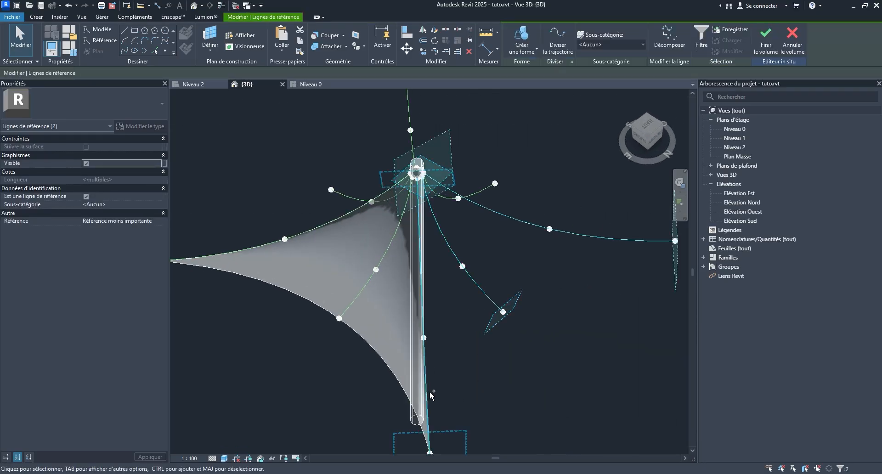
pyautogui.click(533, 51)
# - Create the third canopy panel as a solid form from the next open side's two corner curves and mid-edge curve
pyautogui.keyDown('shift'); pyautogui.moveTo(550, 208); pyautogui.dragTo(509, 250, button='middle'); pyautogui.keyUp('shift')
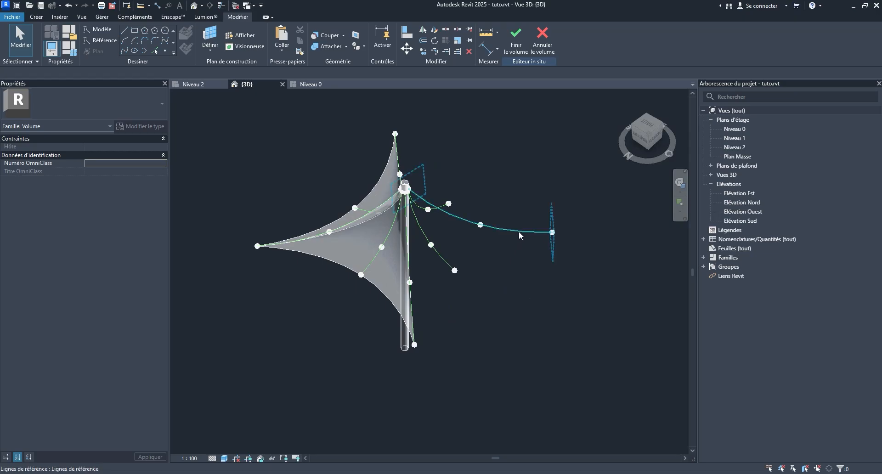
pyautogui.click(519, 230)
pyautogui.scroll(3, 431, 266)
pyautogui.keyDown('ctrl'); pyautogui.click(457, 265); pyautogui.keyUp('ctrl')
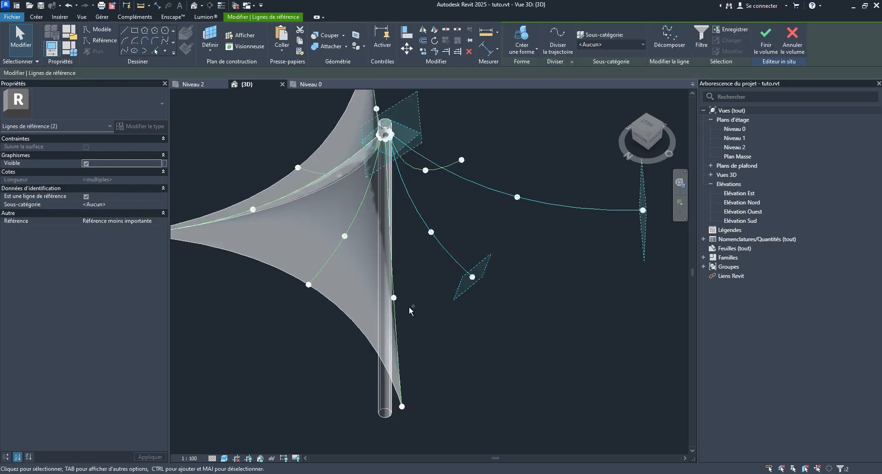
pyautogui.keyDown('ctrl'); pyautogui.click(396, 322); pyautogui.keyUp('ctrl')
pyautogui.scroll(-3, 396, 322)
pyautogui.keyDown('shift'); pyautogui.moveTo(396, 321); pyautogui.dragTo(320, 306, button='middle'); pyautogui.keyUp('shift')
pyautogui.click(528, 56)
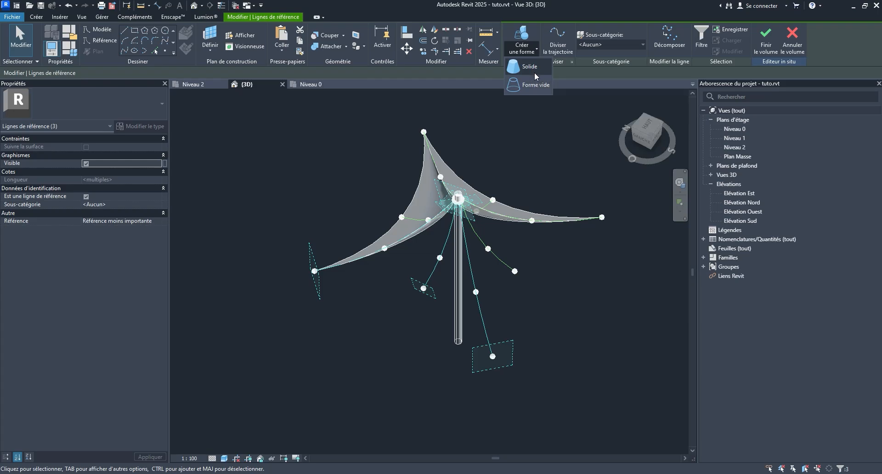
pyautogui.click(534, 72)
# - Close the canopy with a fourth solid form from the two corner curves and mid-edge curve bordering the remaining gap
pyautogui.keyDown('shift'); pyautogui.moveTo(486, 239); pyautogui.dragTo(505, 211, button='middle'); pyautogui.keyUp('shift')
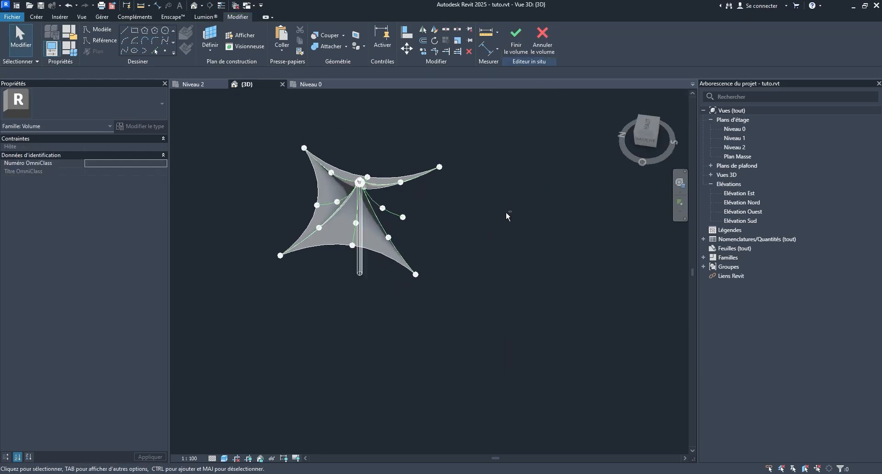
pyautogui.scroll(3, 418, 170)
pyautogui.click(411, 169)
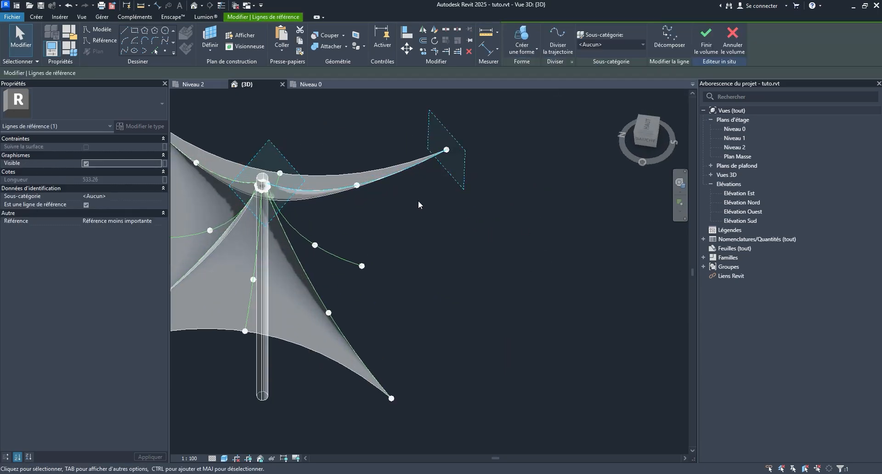
pyautogui.keyDown('ctrl'); pyautogui.click(342, 257); pyautogui.keyUp('ctrl')
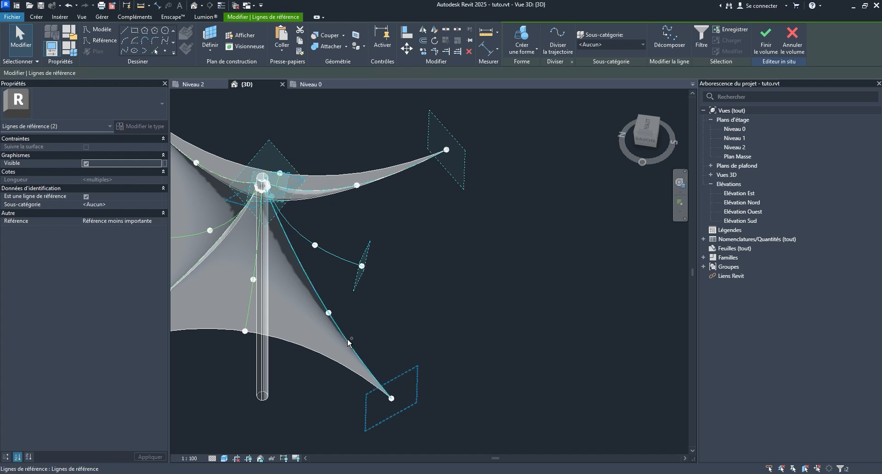
pyautogui.keyDown('ctrl'); pyautogui.click(350, 343); pyautogui.keyUp('ctrl')
pyautogui.scroll(-5, 349, 343)
pyautogui.keyDown('shift'); pyautogui.moveTo(409, 334); pyautogui.dragTo(349, 328, button='middle'); pyautogui.keyUp('shift')
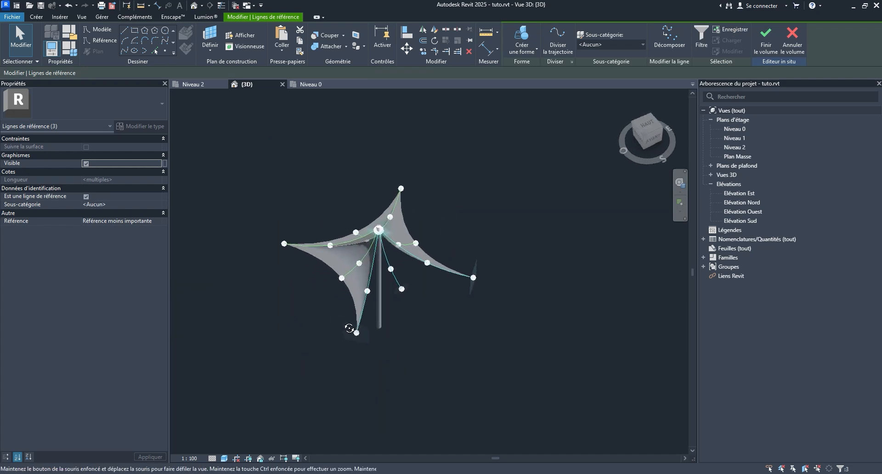
pyautogui.click(534, 48)
pyautogui.click(527, 67)
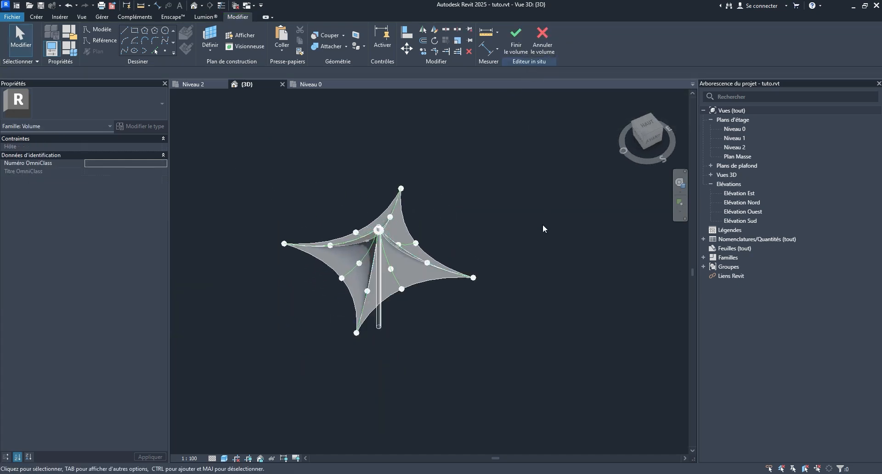
# - Examine the four-panel canopy around the mast from several angles
pyautogui.keyDown('shift'); pyautogui.moveTo(510, 238); pyautogui.dragTo(569, 222, button='middle'); pyautogui.keyUp('shift')
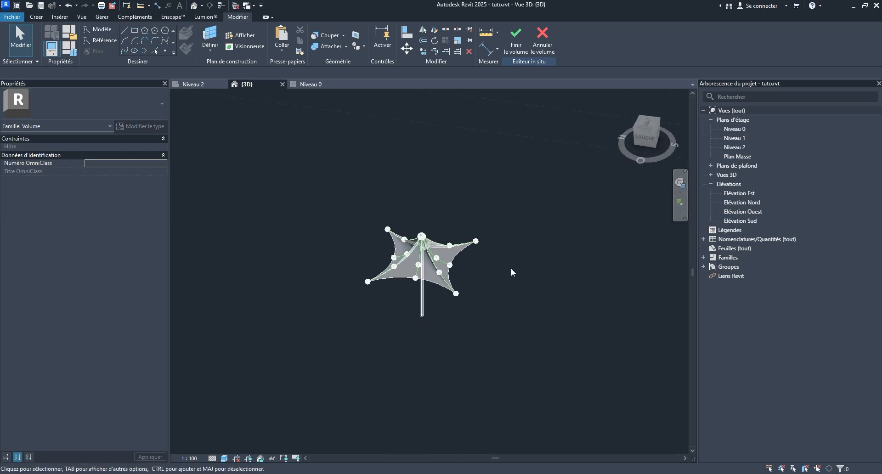
pyautogui.scroll(5, 454, 275)
pyautogui.scroll(-3, 487, 312)
pyautogui.keyDown('shift'); pyautogui.moveTo(487, 312); pyautogui.dragTo(501, 285, button='middle'); pyautogui.keyUp('shift')
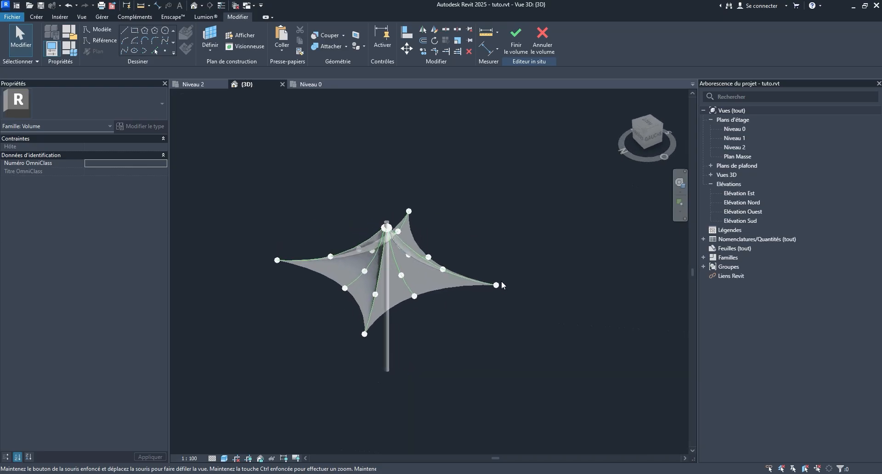
pyautogui.scroll(2, 400, 235)
pyautogui.keyDown('shift'); pyautogui.moveTo(398, 235); pyautogui.dragTo(384, 274, button='middle'); pyautogui.keyUp('shift')
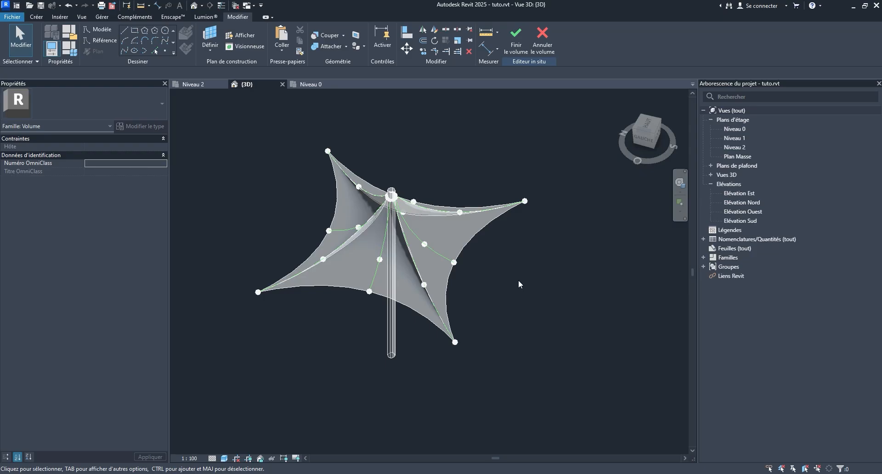
pyautogui.moveTo(468, 341); pyautogui.dragTo(500, 364, button='middle')
pyautogui.keyDown('shift'); pyautogui.moveTo(598, 283); pyautogui.dragTo(558, 294, button='middle'); pyautogui.keyUp('shift')
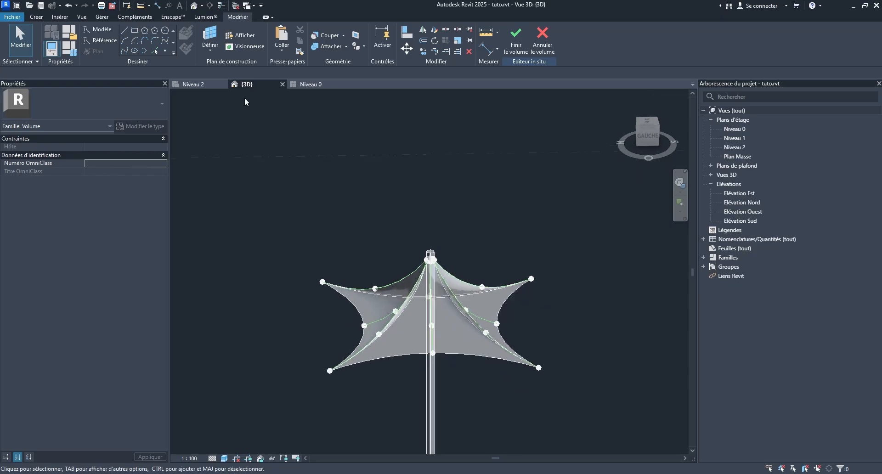
pyautogui.click(127, 51)
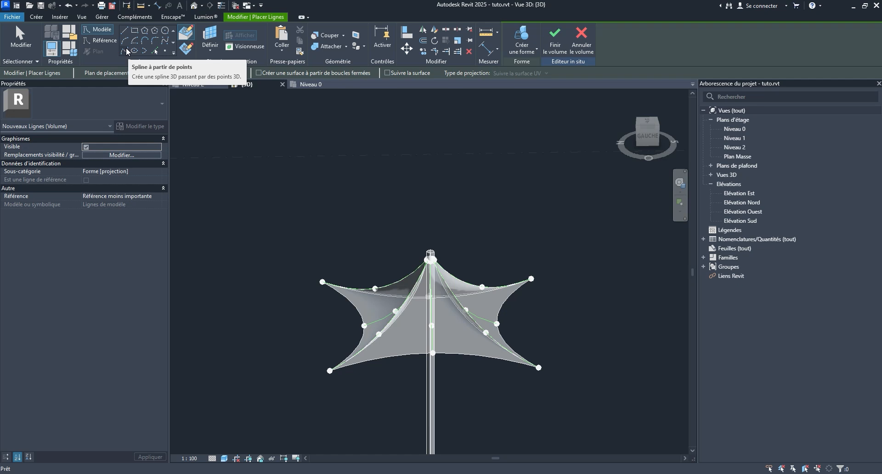
pyautogui.moveTo(414, 209); pyautogui.dragTo(349, 222, button='middle')
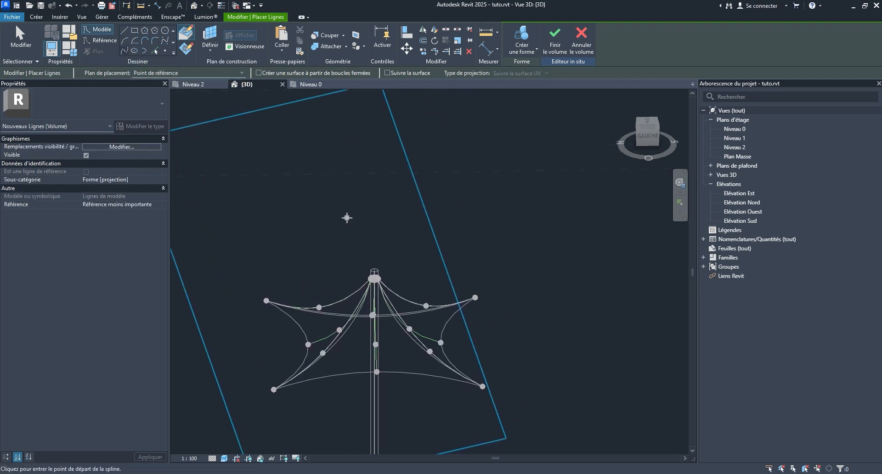
pyautogui.moveTo(477, 290); pyautogui.dragTo(459, 275, button='middle')
pyautogui.scroll(-3, 453, 239)
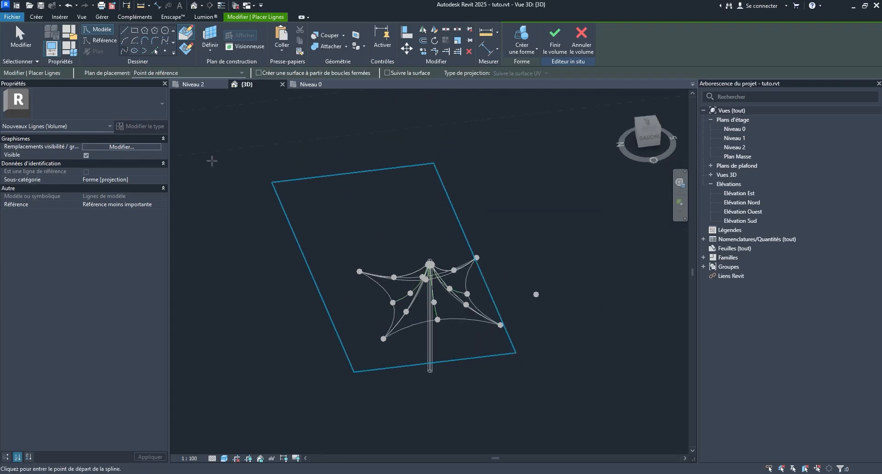
# - Prepare to draw straight reference lines with 3D snapping enabled
pyautogui.click(104, 41)
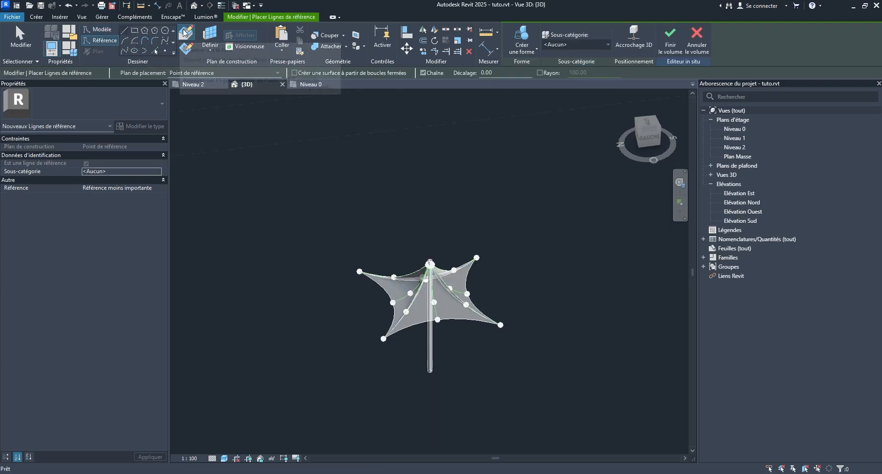
pyautogui.keyDown('shift'); pyautogui.moveTo(418, 199); pyautogui.dragTo(384, 174, button='middle'); pyautogui.keyUp('shift')
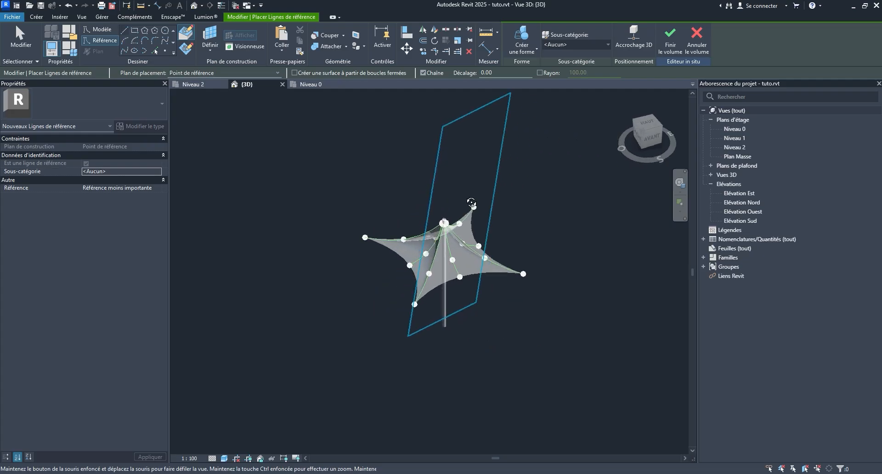
pyautogui.scroll(5, 455, 220)
pyautogui.keyDown('shift'); pyautogui.moveTo(455, 221); pyautogui.dragTo(479, 272, button='middle'); pyautogui.keyUp('shift')
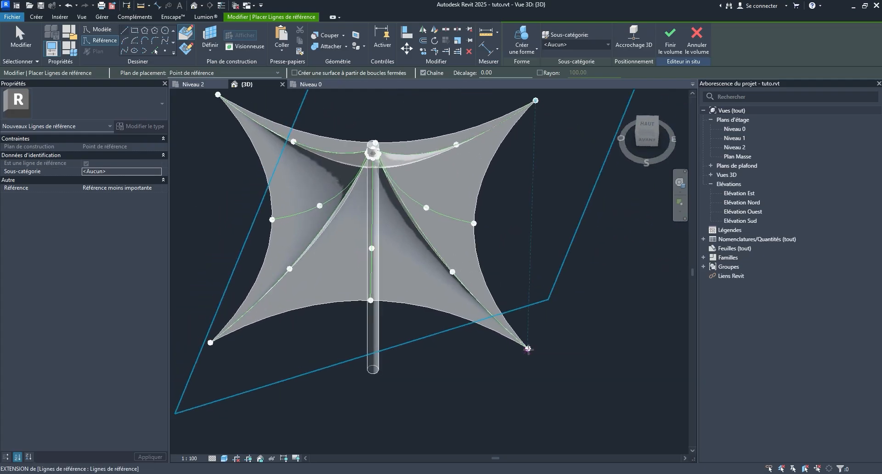
pyautogui.scroll(3, 528, 348)
pyautogui.moveTo(496, 233); pyautogui.dragTo(494, 290, button='middle')
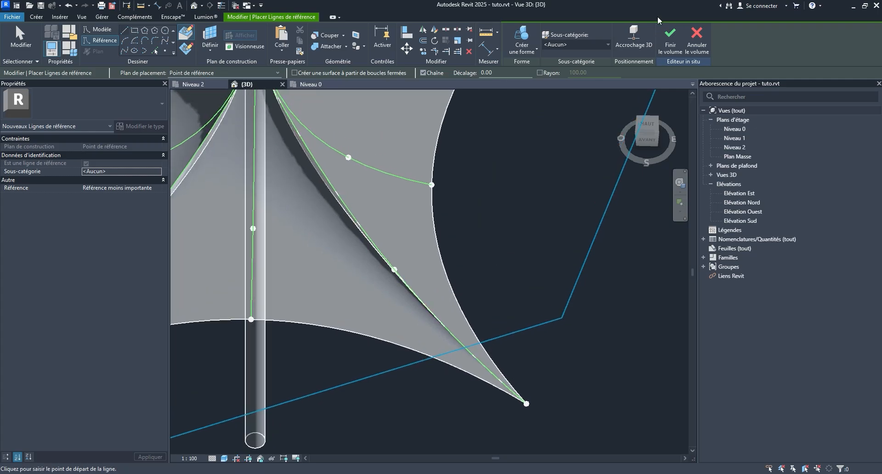
pyautogui.click(634, 40)
# - Try to draw a straight reference line from the canopy's south-east corner point to the edge of the mast's top circle
pyautogui.scroll(-3, 512, 254)
pyautogui.moveTo(513, 249); pyautogui.dragTo(520, 243, button='middle')
pyautogui.keyDown('shift'); pyautogui.moveTo(540, 345); pyautogui.dragTo(542, 305, button='middle'); pyautogui.keyUp('shift')
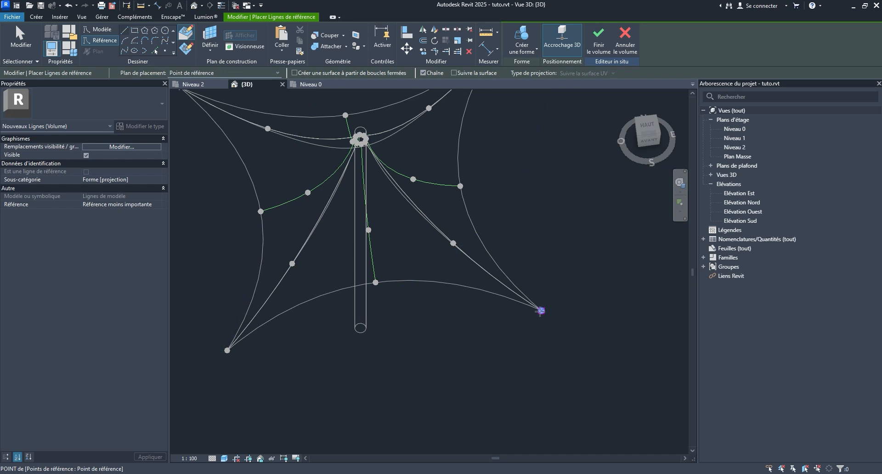
pyautogui.keyDown('shift'); pyautogui.moveTo(422, 180); pyautogui.dragTo(361, 123, button='middle'); pyautogui.keyUp('shift')
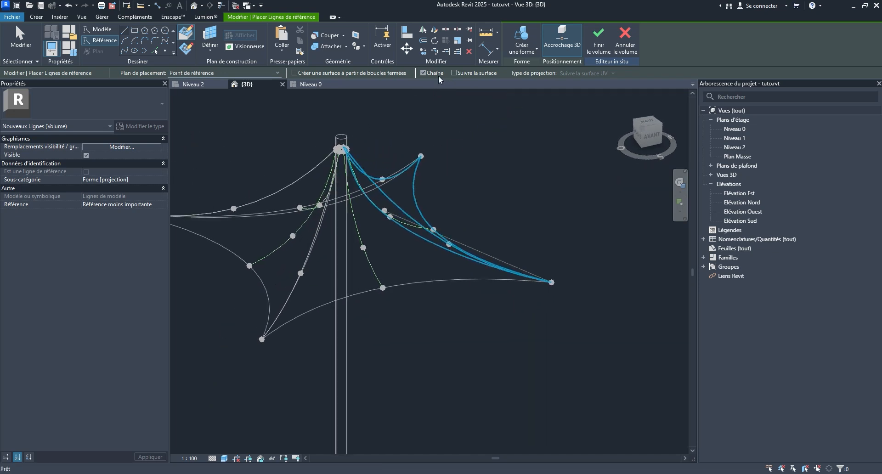
pyautogui.scroll(5, 358, 125)
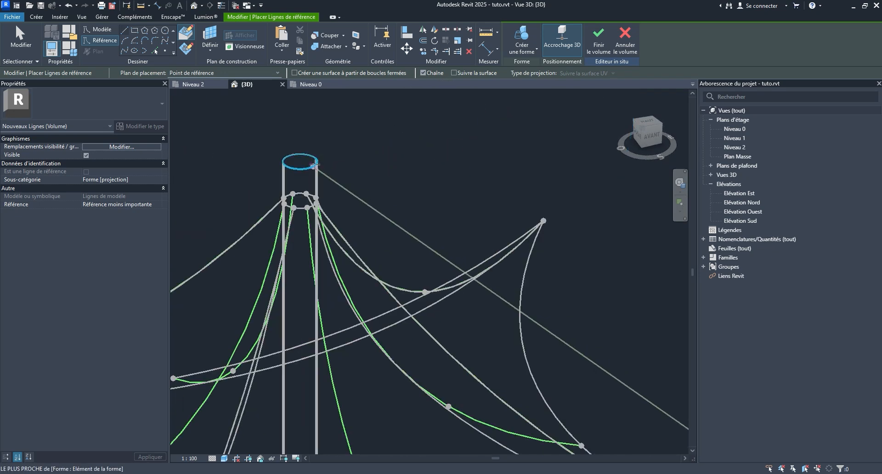
pyautogui.click(316, 159)
pyautogui.keyDown('shift'); pyautogui.moveTo(316, 159); pyautogui.dragTo(375, 142, button='middle'); pyautogui.keyUp('shift')
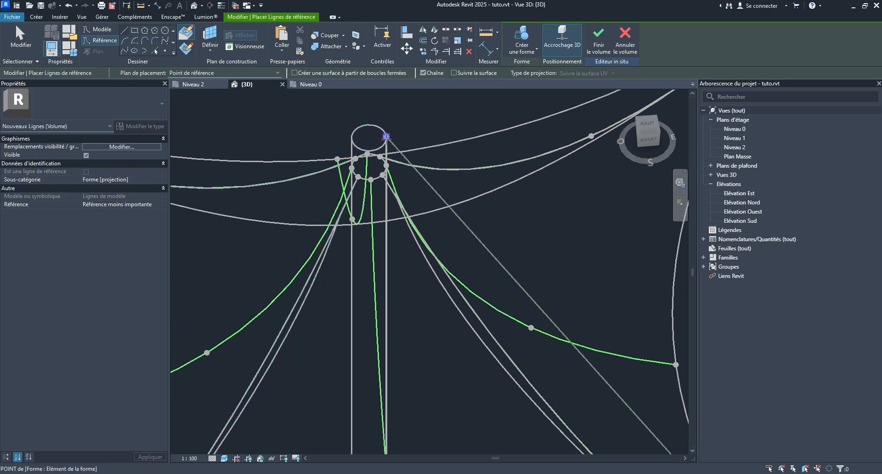
pyautogui.click(386, 136)
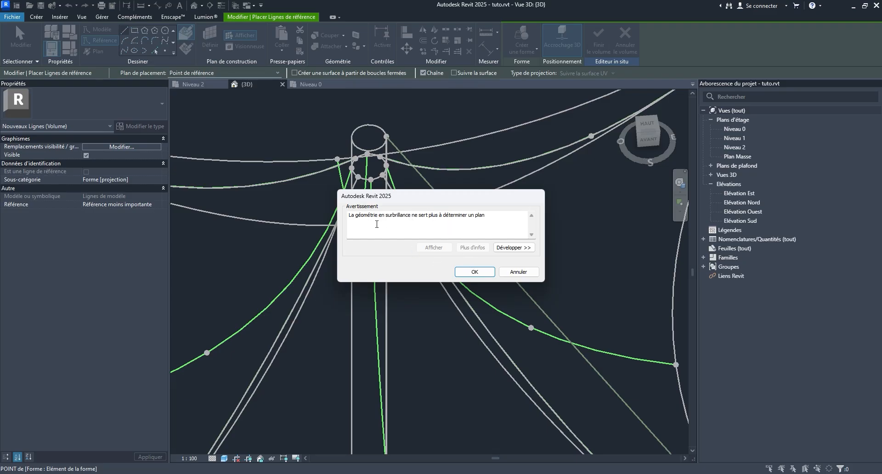
pyautogui.click(476, 272)
pyautogui.scroll(-6, 391, 257)
pyautogui.keyDown('shift'); pyautogui.moveTo(358, 229); pyautogui.dragTo(345, 202, button='middle'); pyautogui.keyUp('shift')
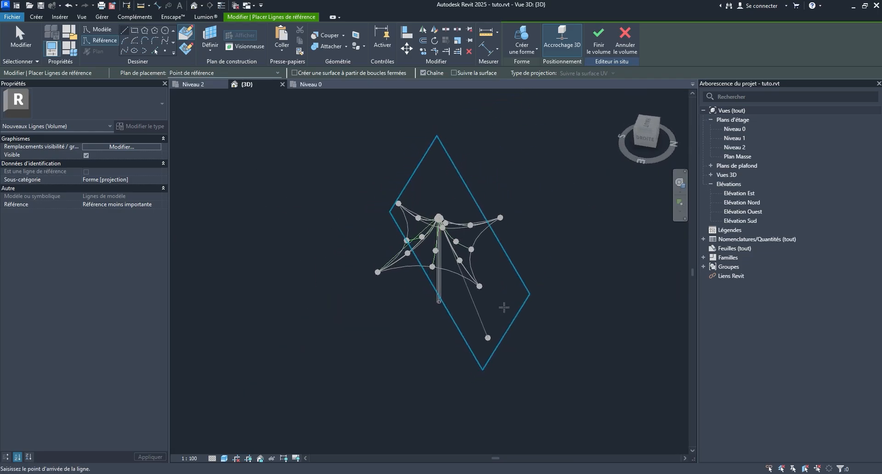
pyautogui.scroll(4, 503, 307)
pyautogui.scroll(-2, 472, 289)
pyautogui.keyDown('shift'); pyautogui.moveTo(453, 294); pyautogui.dragTo(565, 317, button='middle'); pyautogui.keyUp('shift')
pyautogui.click(17, 36)
pyautogui.scroll(-2, 379, 301)
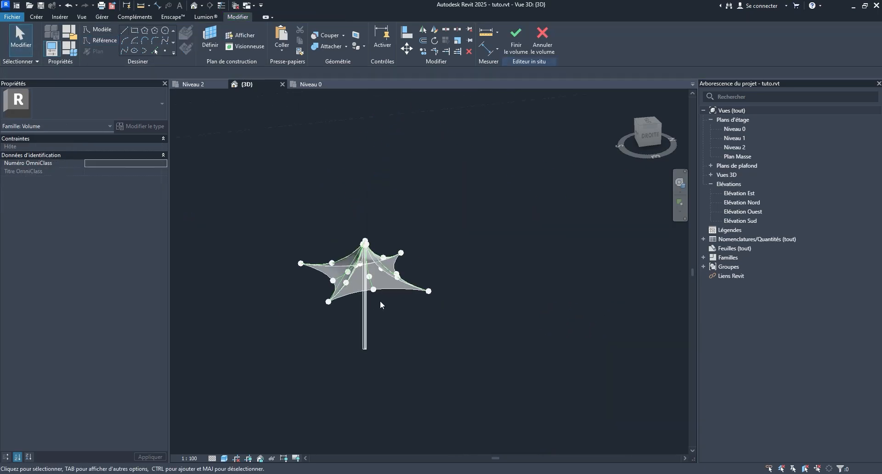
# - Examine from above how the straight reference line meets the mast relative to the south-east corner curve
pyautogui.scroll(3, 318, 216)
pyautogui.keyDown('shift'); pyautogui.moveTo(318, 216); pyautogui.dragTo(543, 354, button='middle'); pyautogui.keyUp('shift')
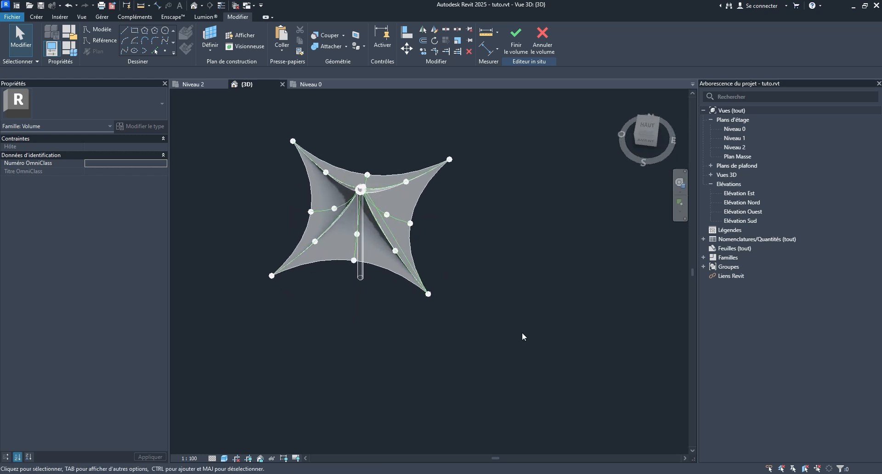
pyautogui.click(647, 125)
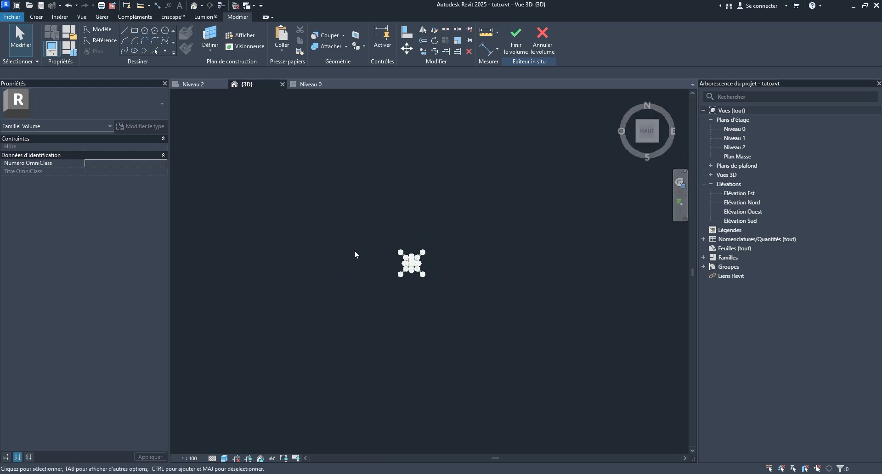
pyautogui.scroll(8, 442, 277)
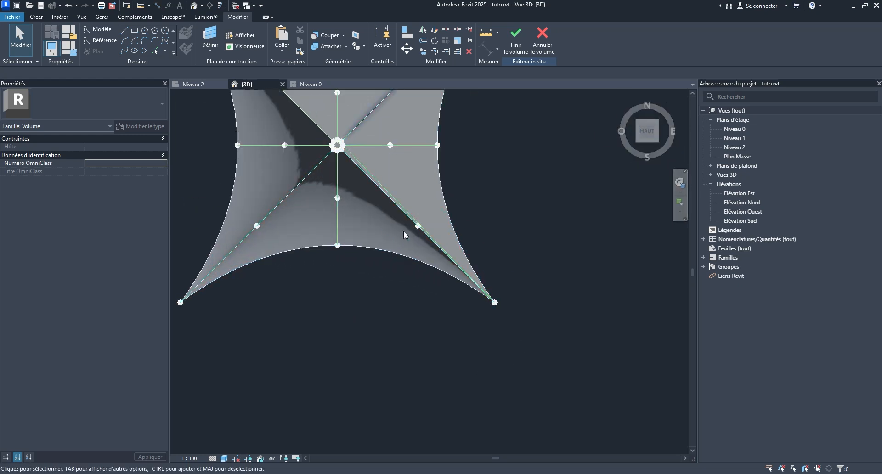
pyautogui.moveTo(390, 214); pyautogui.dragTo(313, 214, button='middle')
pyautogui.scroll(4, 261, 149)
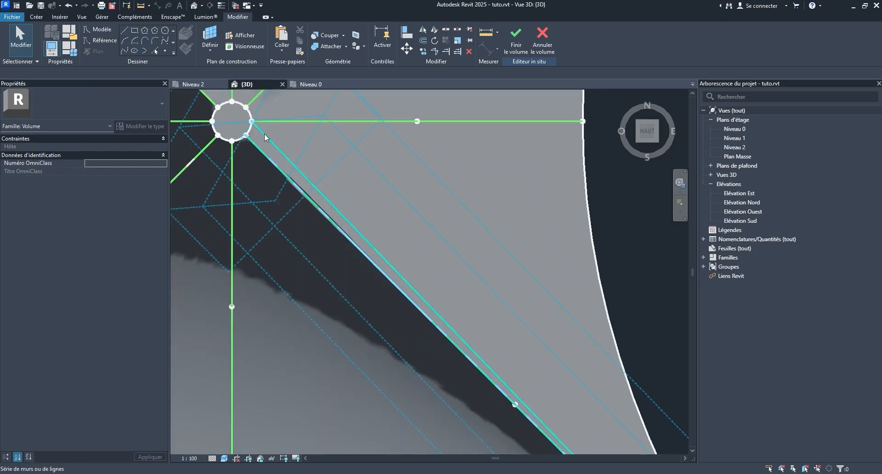
pyautogui.click(264, 134)
pyautogui.scroll(-5, 258, 205)
pyautogui.keyDown('shift'); pyautogui.moveTo(324, 239); pyautogui.dragTo(285, 128, button='middle'); pyautogui.keyUp('shift')
pyautogui.scroll(5, 285, 128)
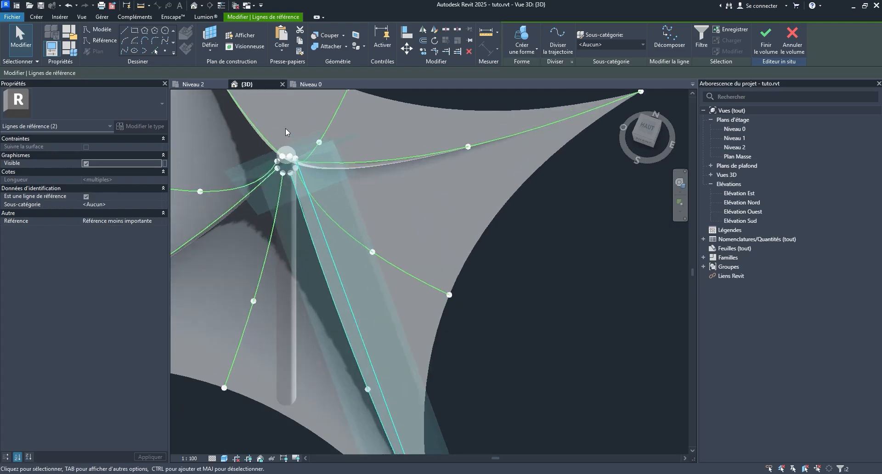
pyautogui.keyDown('shift'); pyautogui.moveTo(314, 160); pyautogui.dragTo(361, 246, button='middle'); pyautogui.keyUp('shift')
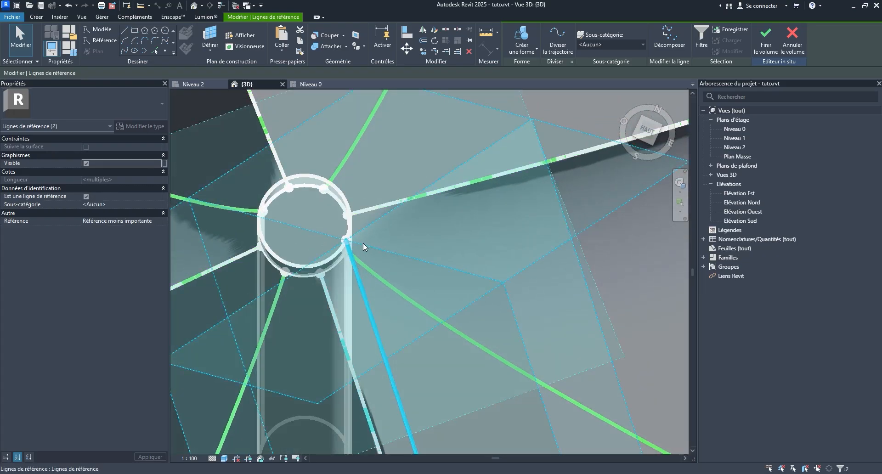
pyautogui.click(649, 133)
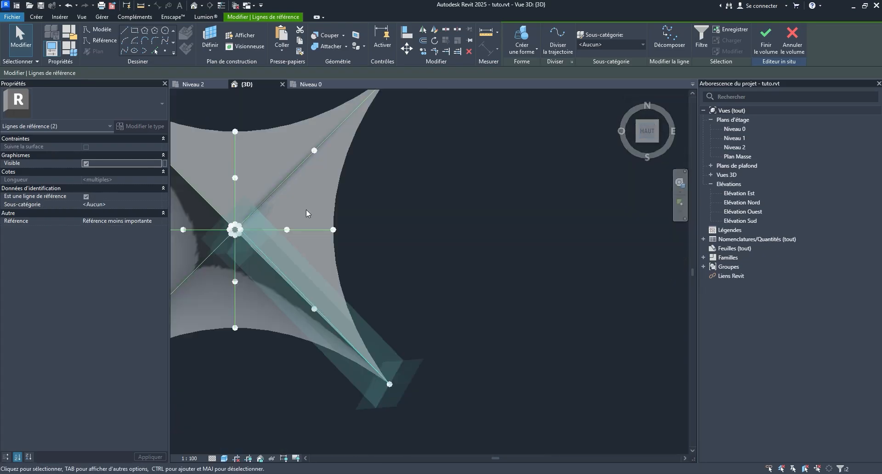
pyautogui.scroll(3, 364, 225)
pyautogui.scroll(3, 365, 225)
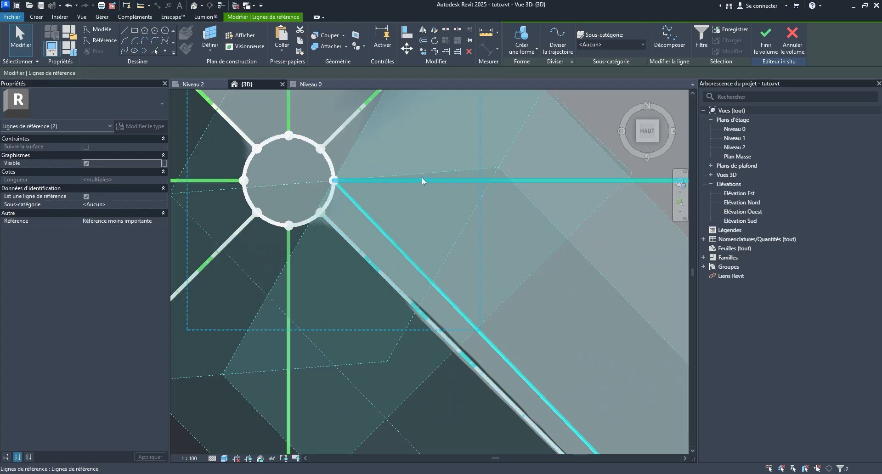
pyautogui.scroll(-2, 422, 178)
pyautogui.scroll(-2, 413, 175)
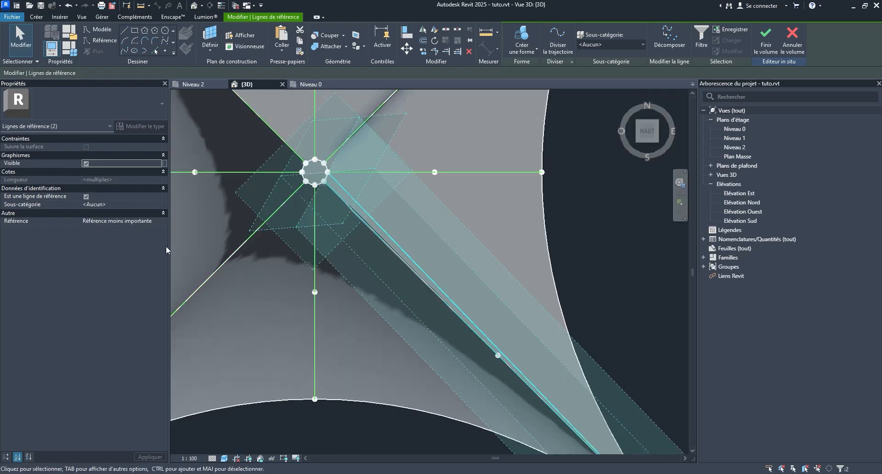
# - Check the straight reference line and its end point at the mast, and undo that line
pyautogui.scroll(5, 302, 170)
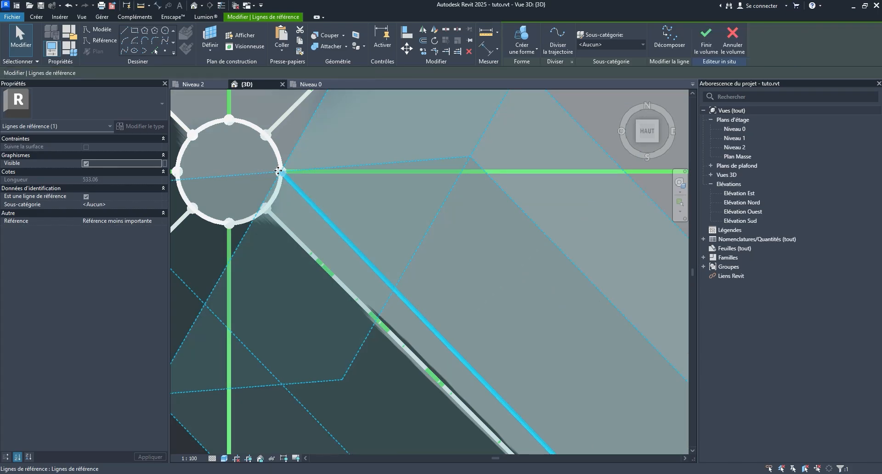
pyautogui.click(306, 184)
pyautogui.click(280, 171)
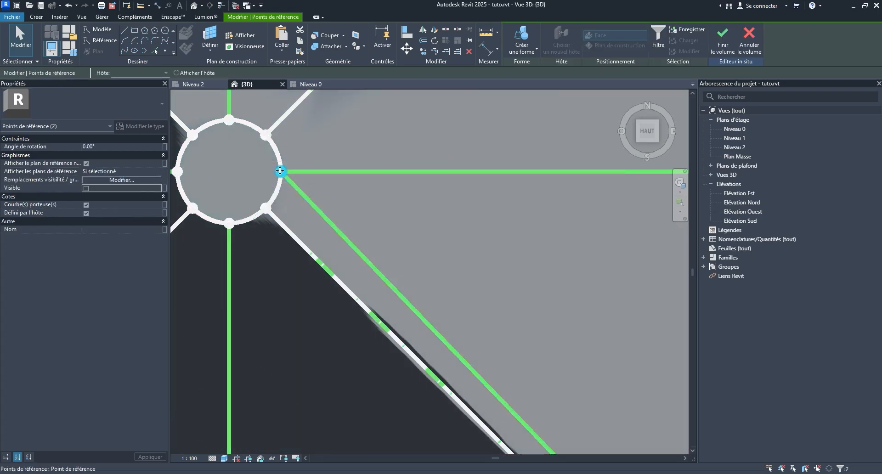
pyautogui.scroll(-2, 281, 170)
pyautogui.scroll(2, 281, 177)
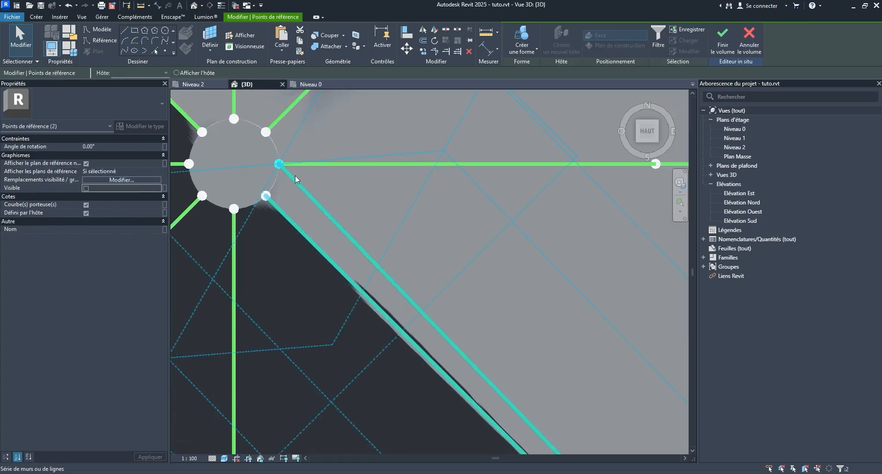
pyautogui.press('Escape')
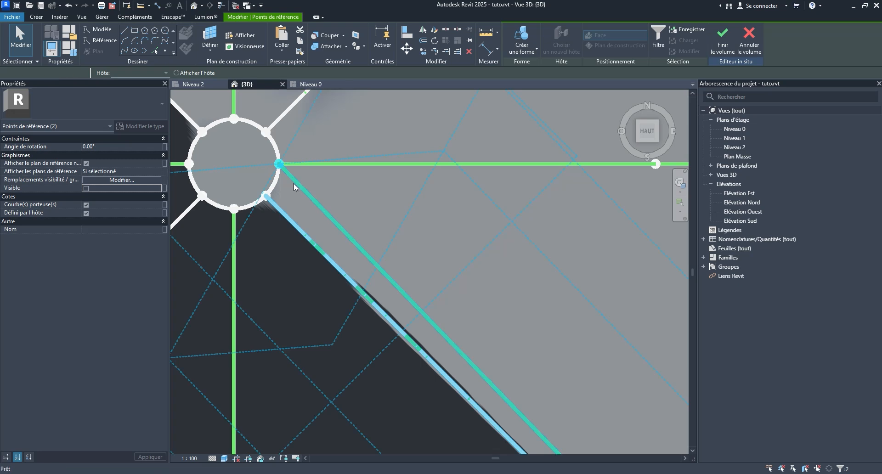
pyautogui.scroll(-3, 319, 230)
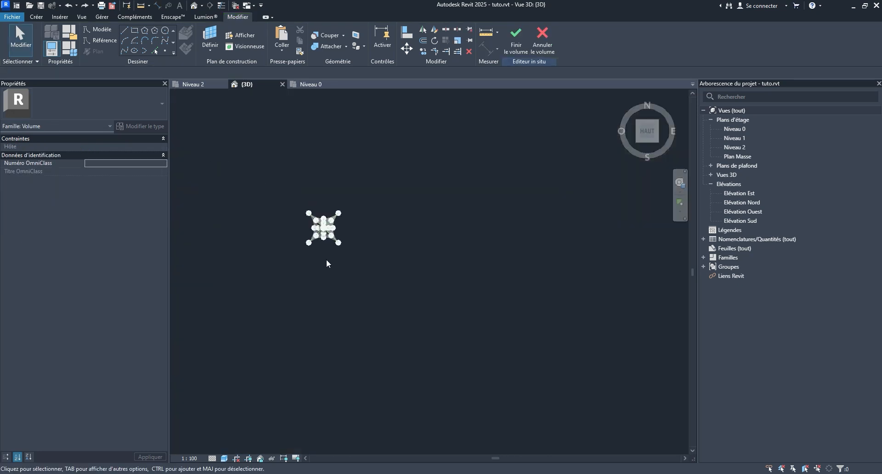
pyautogui.scroll(2, 349, 248)
pyautogui.keyDown('shift'); pyautogui.moveTo(365, 252); pyautogui.dragTo(193, 193, button='middle'); pyautogui.keyUp('shift')
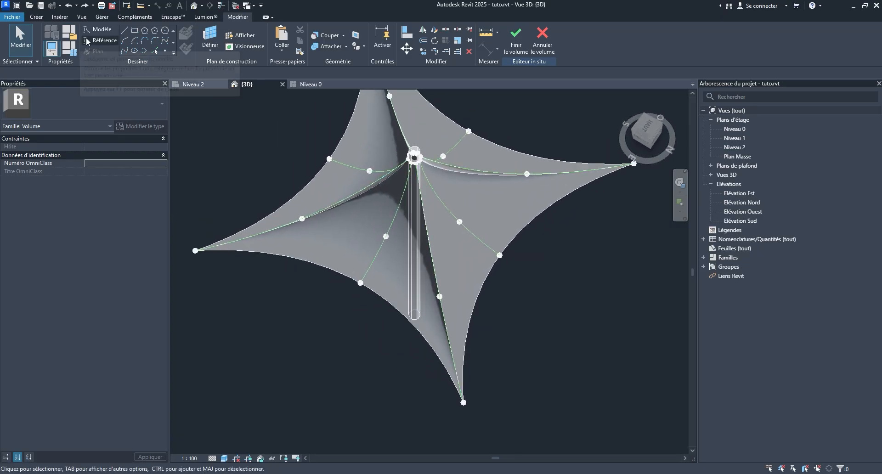
# - Draw a straight reference line from the canopy's south-east corner point to the midpoint of the arc on the mast's top edge
pyautogui.click(112, 41)
pyautogui.moveTo(284, 170); pyautogui.dragTo(534, 198, button='middle')
pyautogui.keyDown('shift'); pyautogui.moveTo(334, 309); pyautogui.dragTo(292, 326, button='middle'); pyautogui.keyUp('shift')
pyautogui.click(415, 357)
pyautogui.moveTo(288, 190); pyautogui.dragTo(303, 293, button='middle')
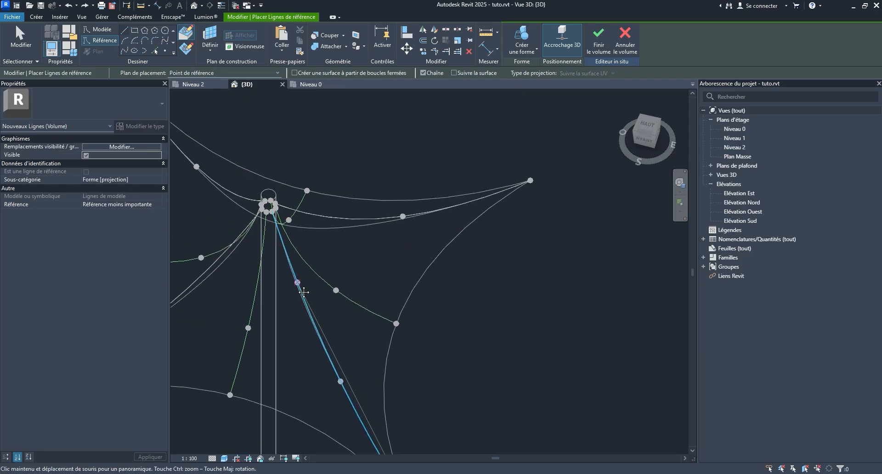
pyautogui.scroll(8, 285, 225)
pyautogui.keyDown('shift'); pyautogui.moveTo(285, 226); pyautogui.dragTo(270, 227, button='middle'); pyautogui.keyUp('shift')
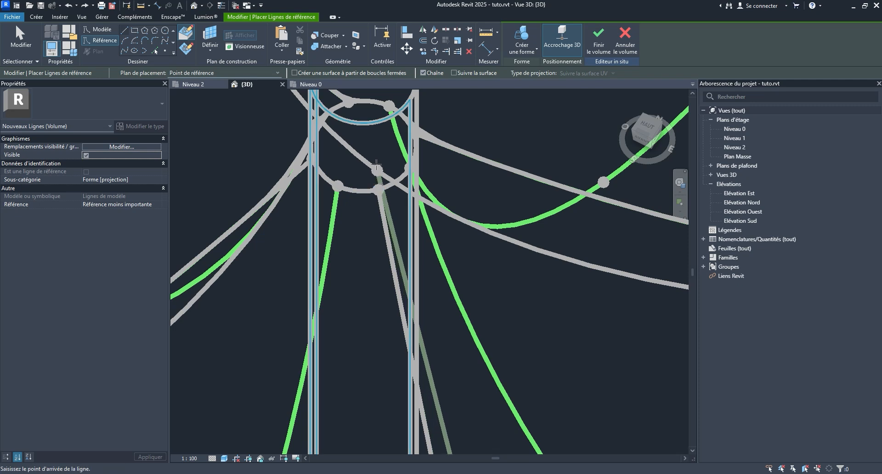
pyautogui.click(372, 122)
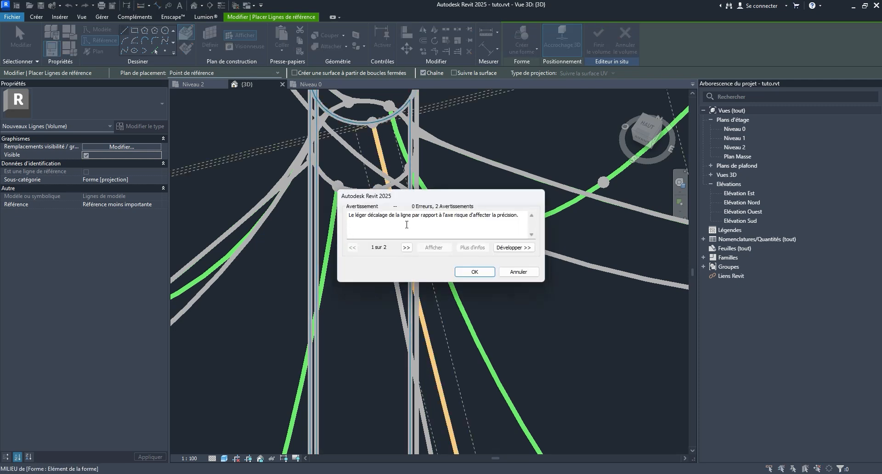
pyautogui.click(470, 270)
# - Examine the straight reference line between the mast top and the canopy corner from several angles
pyautogui.scroll(-5, 376, 213)
pyautogui.moveTo(391, 233); pyautogui.dragTo(358, 244, button='middle')
pyautogui.scroll(-1, 358, 245)
pyautogui.keyDown('shift'); pyautogui.moveTo(359, 245); pyautogui.dragTo(454, 193, button='middle'); pyautogui.keyUp('shift')
pyautogui.moveTo(397, 238); pyautogui.dragTo(487, 186, button='middle')
pyautogui.scroll(-2, 434, 219)
pyautogui.moveTo(434, 220); pyautogui.dragTo(502, 157, button='middle')
pyautogui.scroll(-2, 499, 197)
pyautogui.keyDown('shift'); pyautogui.moveTo(499, 198); pyautogui.dragTo(256, 172, button='middle'); pyautogui.keyUp('shift')
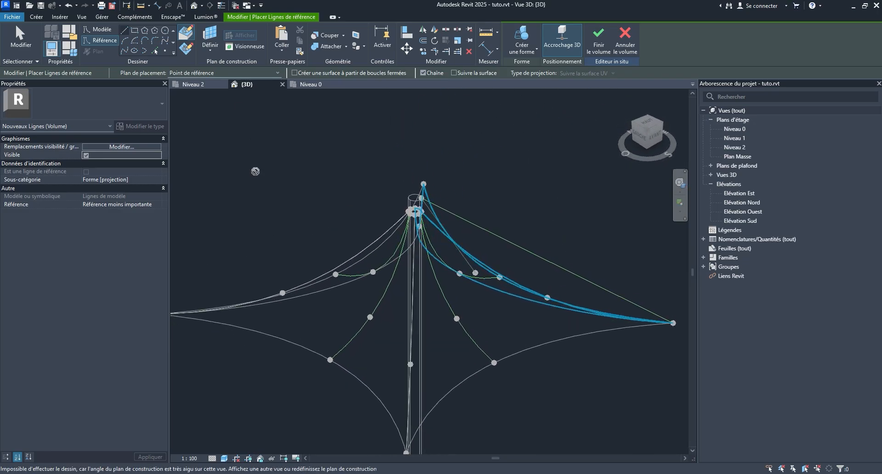
pyautogui.click(19, 37)
pyautogui.moveTo(459, 193)
pyautogui.keyDown('shift'); pyautogui.mouseDown(button='middle')
pyautogui.moveTo(571, 229)
pyautogui.moveTo(561, 183)
pyautogui.moveTo(578, 154)
pyautogui.moveTo(508, 171)
pyautogui.moveTo(586, 213)
pyautogui.moveTo(442, 160)
pyautogui.mouseUp(button='middle'); pyautogui.keyUp('shift')
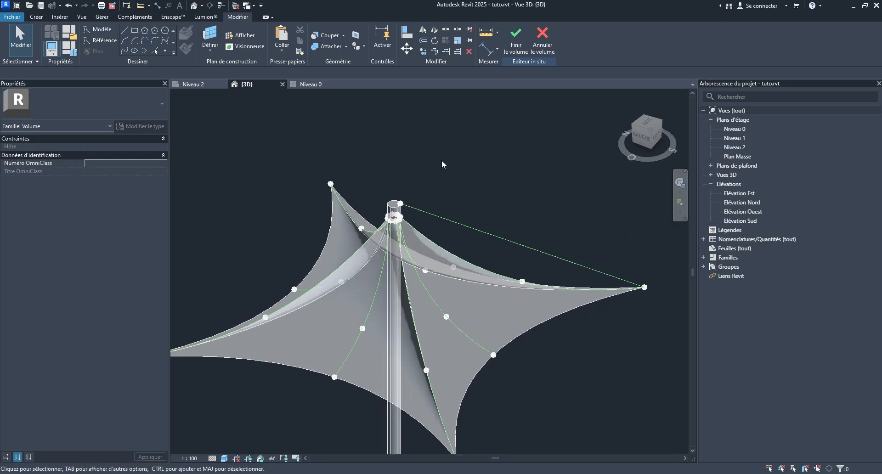
# - Place a reference point partway along the straight reference line and set the work plane to that point
pyautogui.click(129, 40)
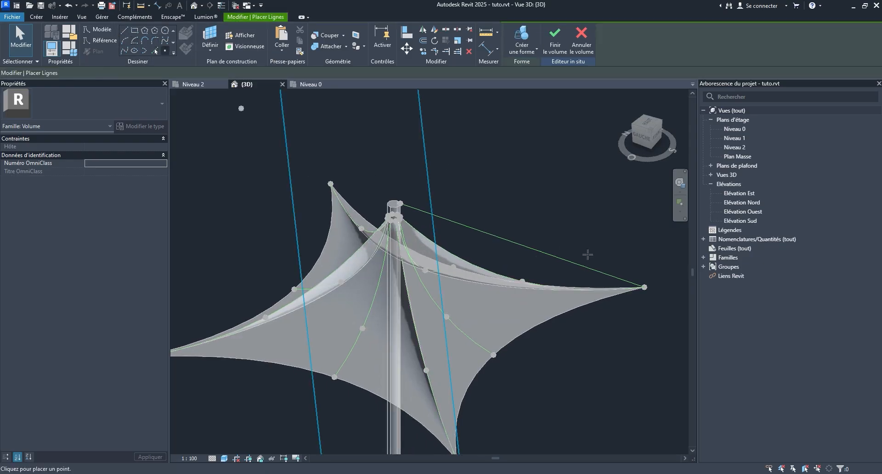
pyautogui.click(523, 246)
pyautogui.keyDown('shift'); pyautogui.moveTo(548, 245); pyautogui.dragTo(485, 256, button='middle'); pyautogui.keyUp('shift')
pyautogui.scroll(2, 508, 250)
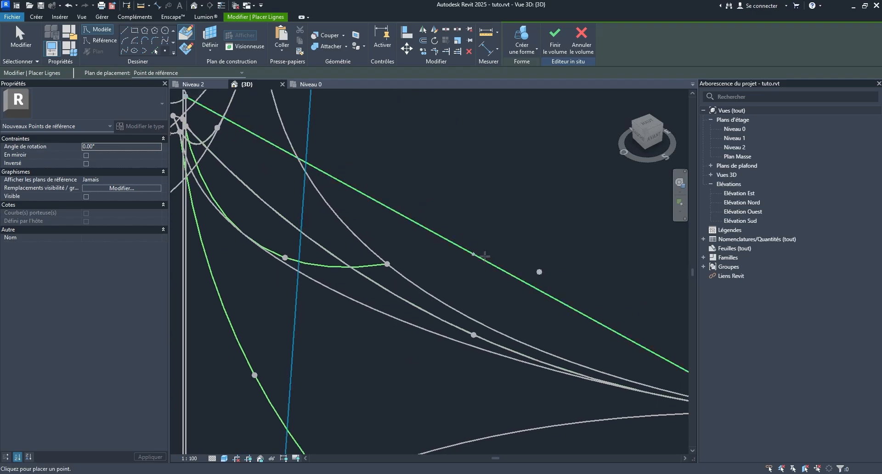
pyautogui.scroll(-1, 534, 286)
pyautogui.press('Escape')
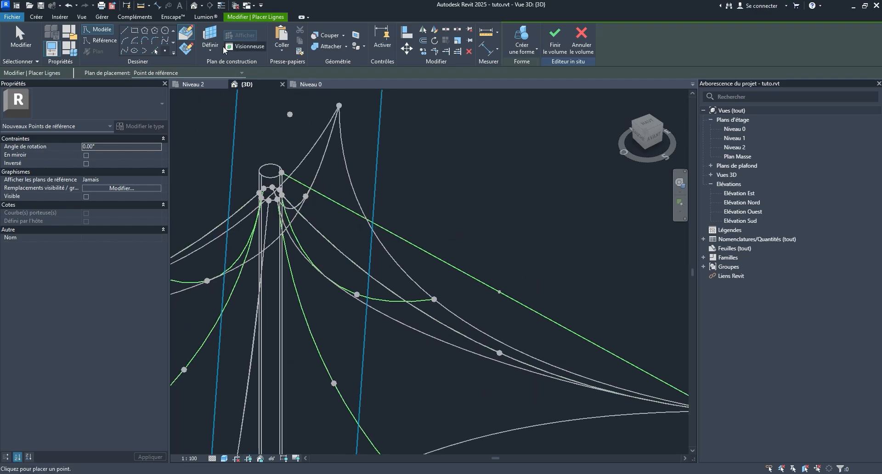
pyautogui.scroll(3, 500, 291)
pyautogui.click(501, 291)
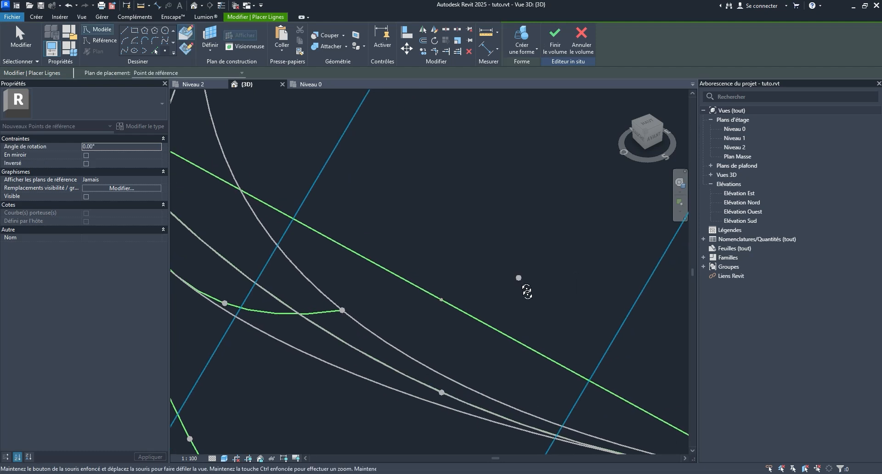
pyautogui.keyDown('shift'); pyautogui.moveTo(527, 292); pyautogui.dragTo(534, 295, button='middle'); pyautogui.keyUp('shift')
# - Draw a circle on the work plane centred on the straight line's reference point and set its radius to 2.50
pyautogui.click(165, 32)
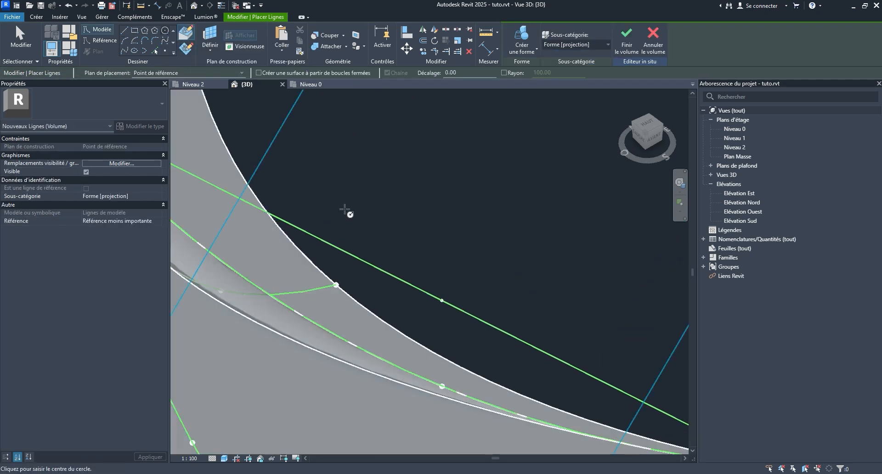
pyautogui.click(188, 50)
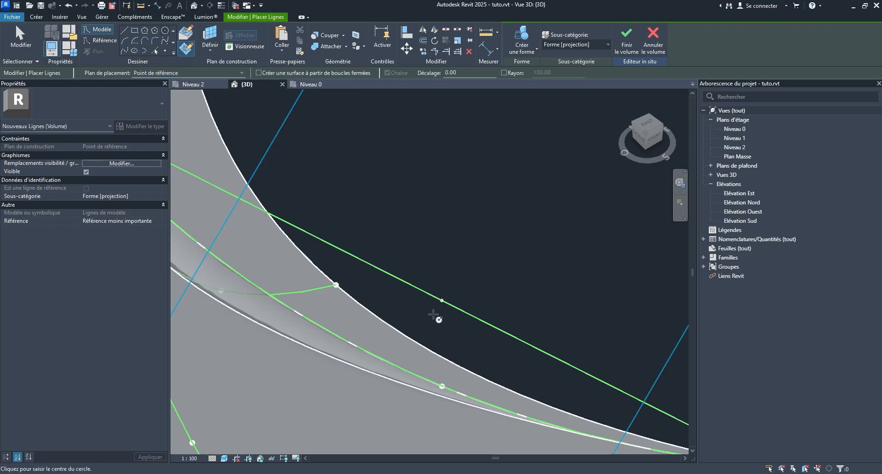
pyautogui.scroll(5, 434, 315)
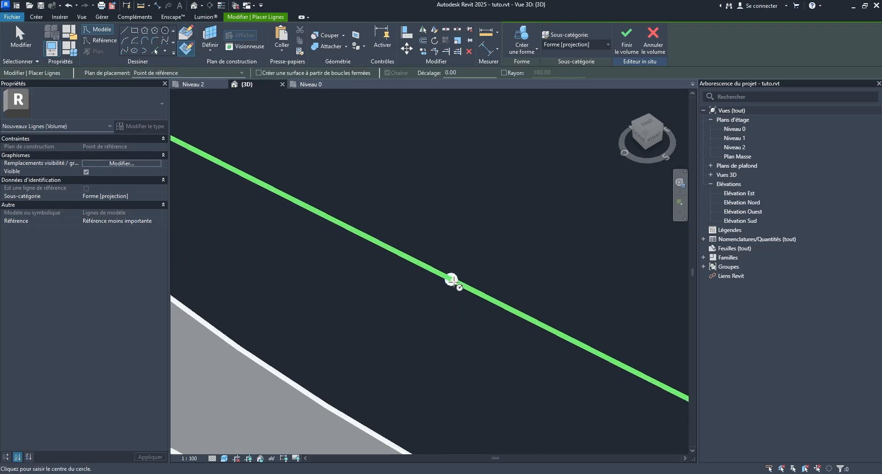
pyautogui.click(452, 279)
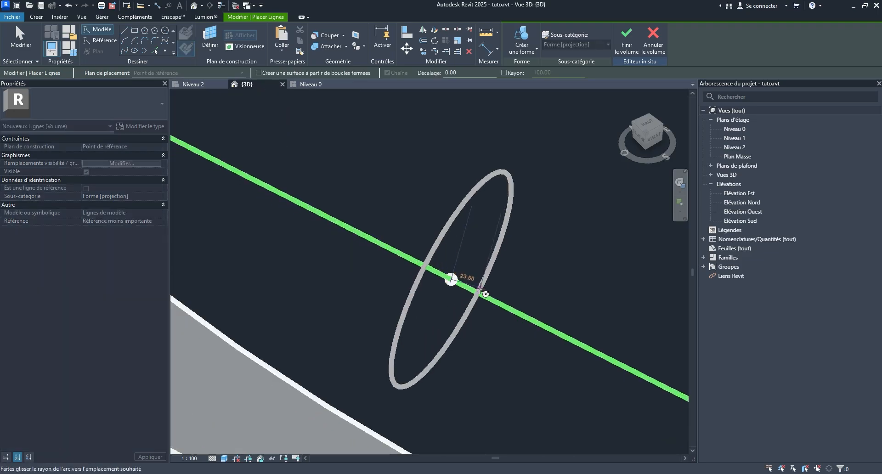
pyautogui.click(480, 288)
pyautogui.moveTo(427, 322)
pyautogui.keyDown('shift'); pyautogui.mouseDown(button='middle')
pyautogui.moveTo(460, 306)
pyautogui.moveTo(426, 327)
pyautogui.mouseUp(button='middle'); pyautogui.keyUp('shift')
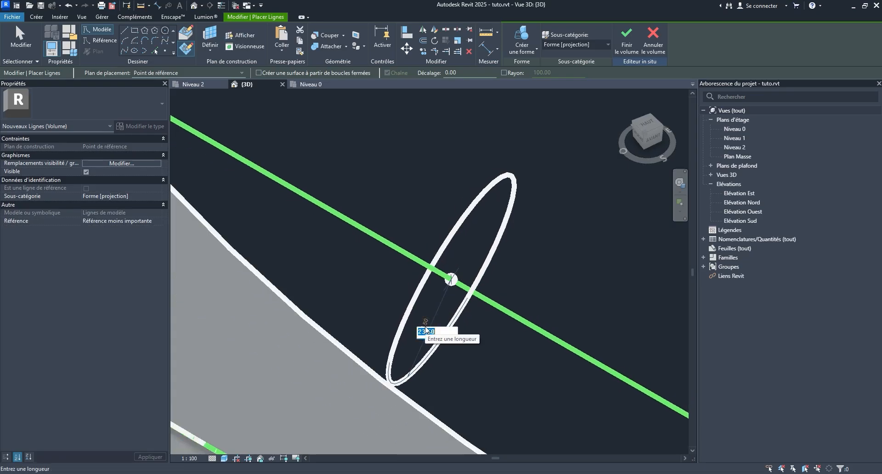
pyautogui.press('Return')
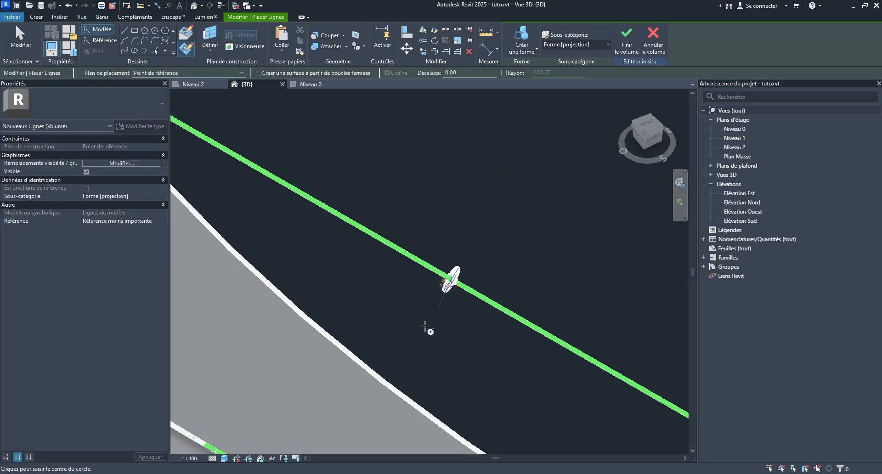
pyautogui.keyDown('shift'); pyautogui.moveTo(436, 259); pyautogui.dragTo(438, 288, button='middle'); pyautogui.keyUp('shift')
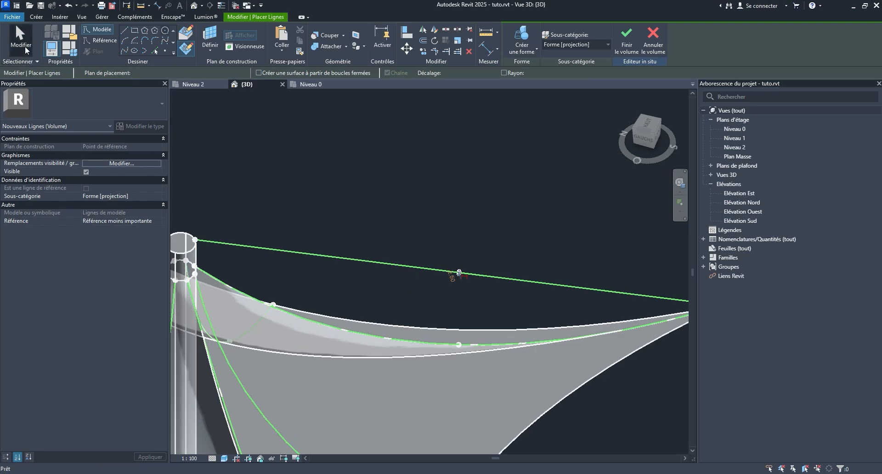
# - Create a solid cable form from the small circle and the straight reference line between mast top and south-east corner
pyautogui.click(21, 46)
pyautogui.scroll(2, 376, 275)
pyautogui.scroll(6, 596, 291)
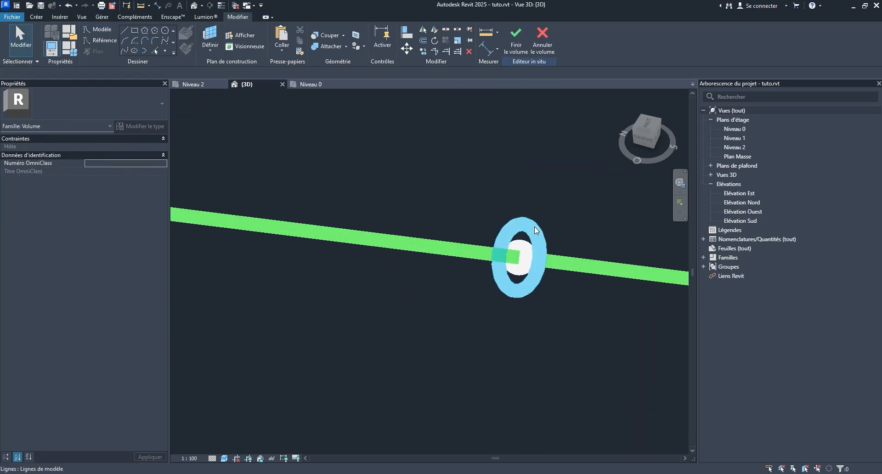
pyautogui.click(534, 227)
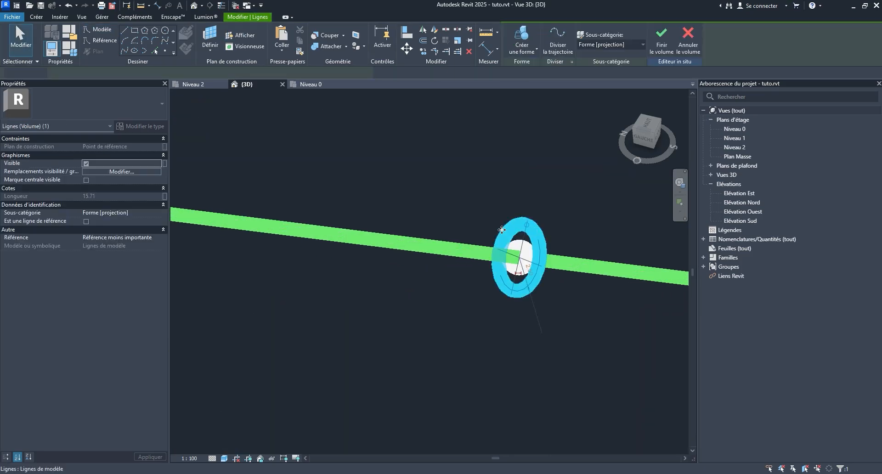
pyautogui.click(368, 232)
pyautogui.scroll(-8, 450, 283)
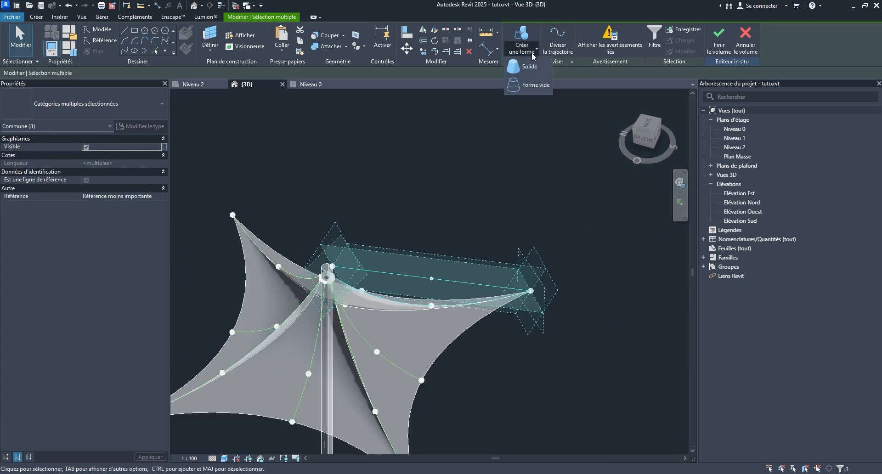
pyautogui.click(529, 66)
# - Examine the solid cable form along its length and at the mast top from several angles
pyautogui.scroll(4, 423, 282)
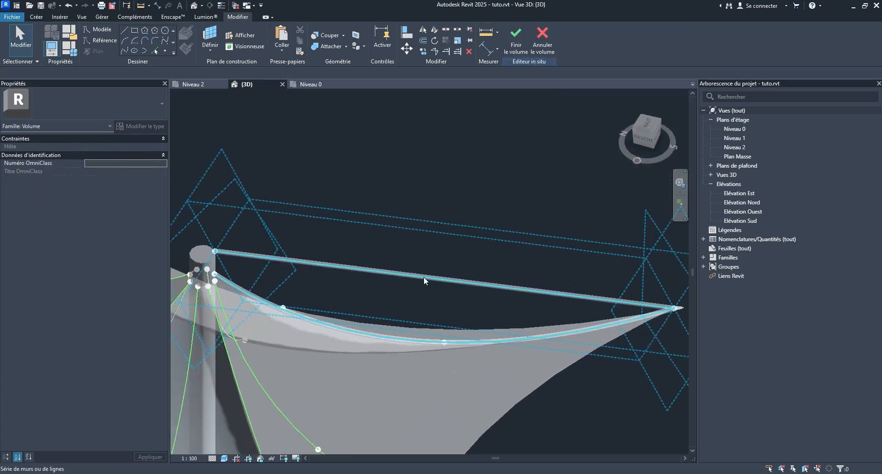
pyautogui.scroll(-4, 473, 151)
pyautogui.scroll(4, 374, 194)
pyautogui.moveTo(463, 156); pyautogui.dragTo(339, 276, button='middle')
pyautogui.moveTo(340, 276); pyautogui.dragTo(357, 311, button='middle')
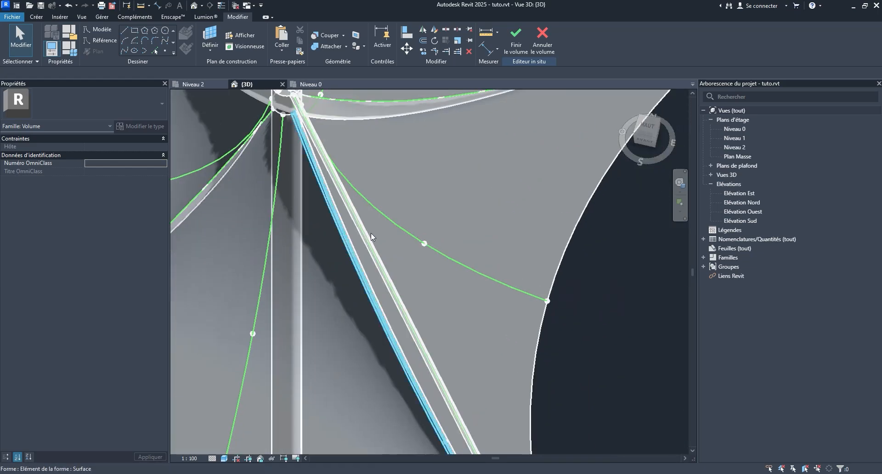
pyautogui.moveTo(367, 203); pyautogui.dragTo(393, 307, button='middle')
pyautogui.keyDown('shift'); pyautogui.moveTo(337, 257); pyautogui.dragTo(366, 204, button='middle'); pyautogui.keyUp('shift')
pyautogui.moveTo(366, 204); pyautogui.dragTo(480, 203, button='middle')
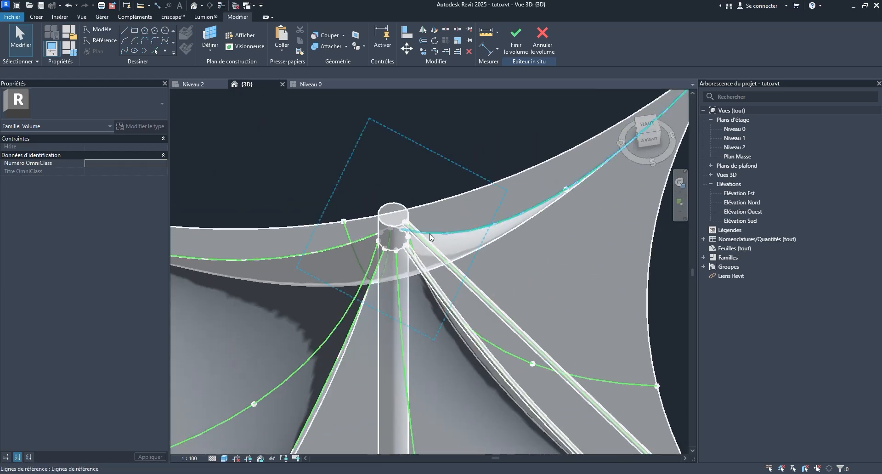
# - Move the straight line's end point along the mast's top edge onto the south-east diagonal, and delete the form that cannot be regenerated
pyautogui.scroll(6, 429, 234)
pyautogui.click(339, 197)
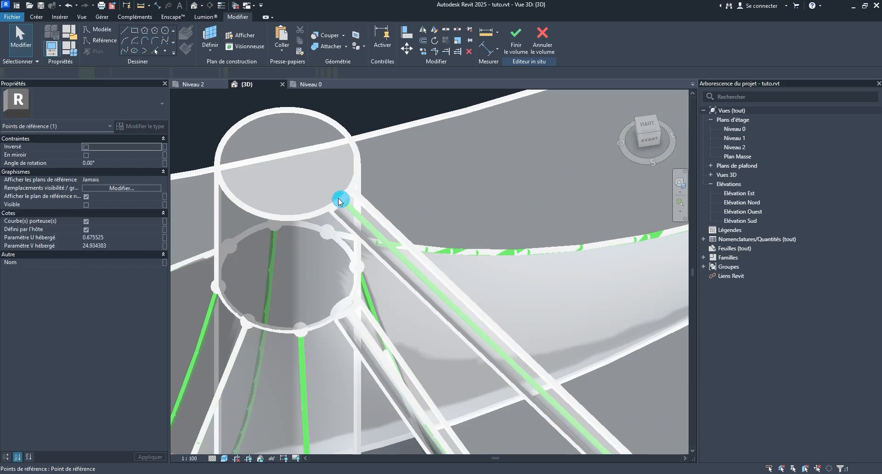
pyautogui.scroll(-3, 339, 198)
pyautogui.click(647, 125)
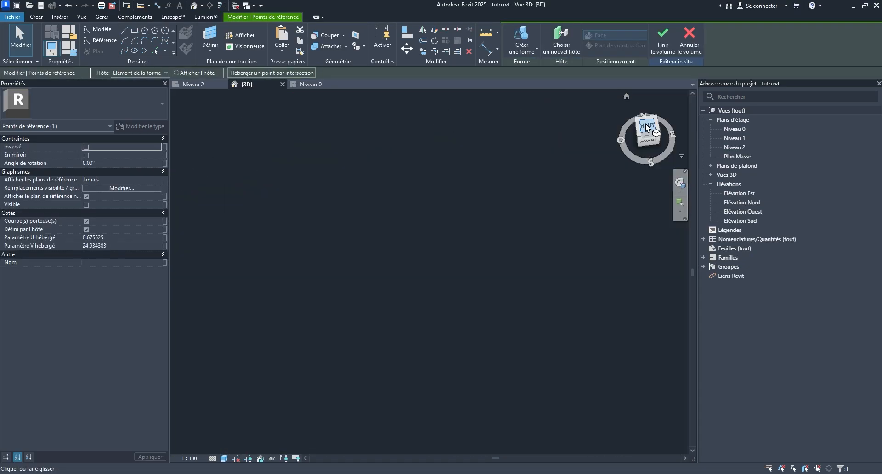
pyautogui.scroll(10, 432, 269)
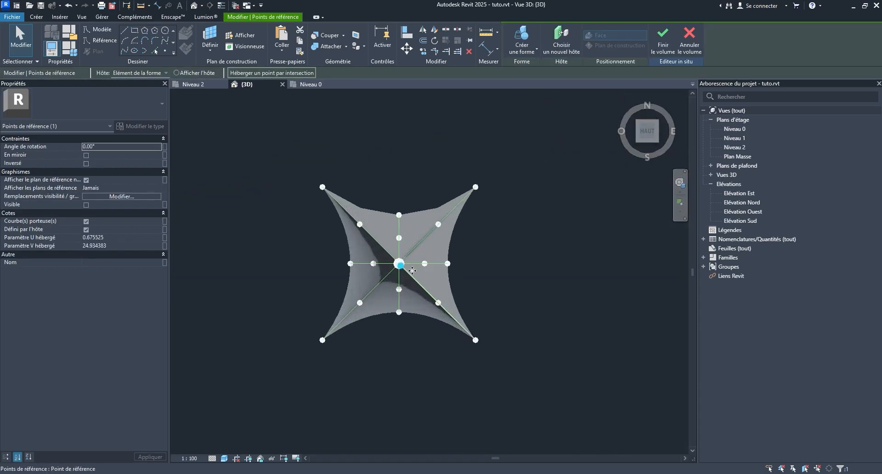
pyautogui.scroll(5, 367, 218)
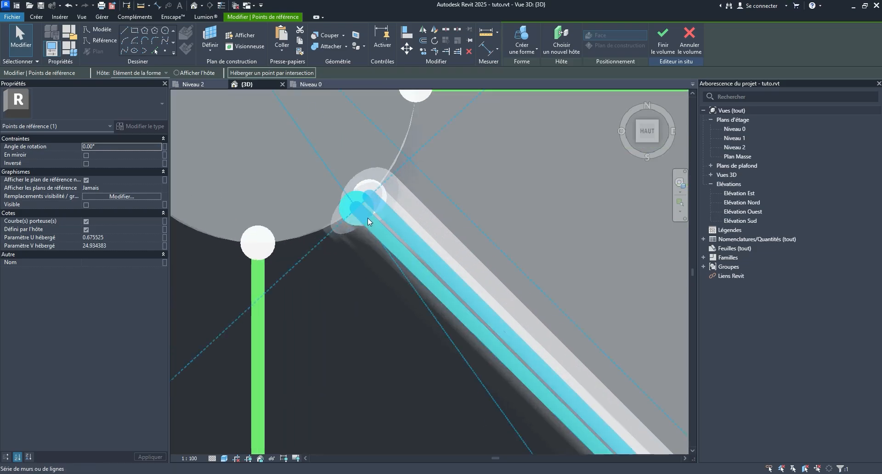
pyautogui.moveTo(350, 197); pyautogui.dragTo(371, 180)
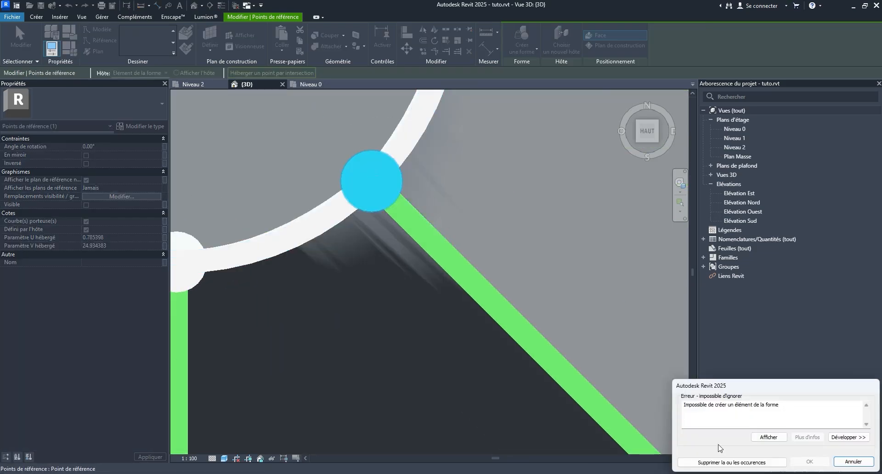
pyautogui.click(741, 462)
pyautogui.scroll(-6, 364, 250)
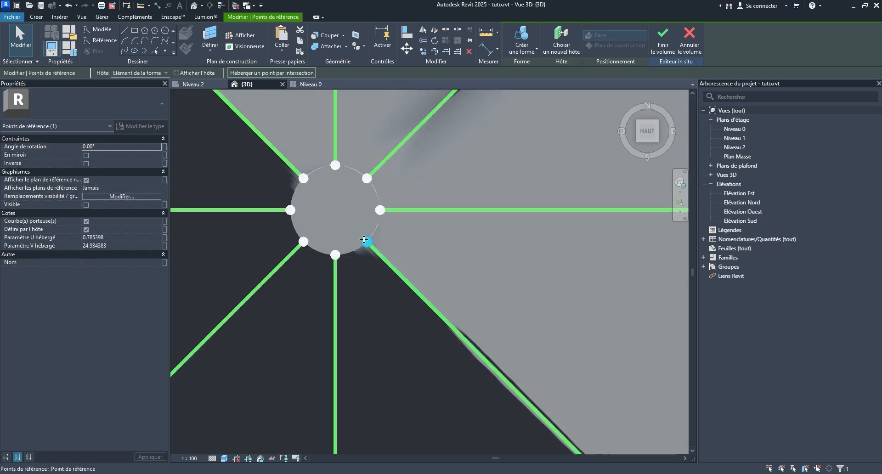
pyautogui.keyDown('shift'); pyautogui.moveTo(393, 323); pyautogui.dragTo(501, 191, button='middle'); pyautogui.keyUp('shift')
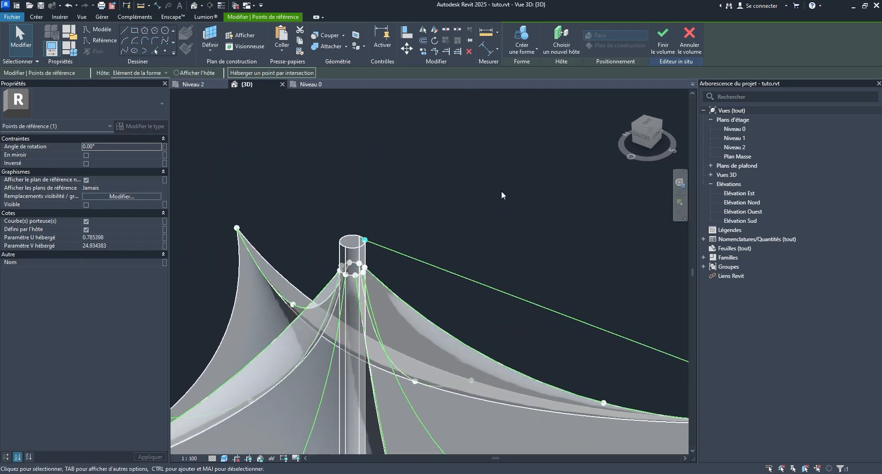
pyautogui.click(470, 200)
# - Check from above and in perspective how the straight reference line aligns with the south-east corner curve at the mast
pyautogui.scroll(-2, 469, 199)
pyautogui.scroll(-3, 470, 201)
pyautogui.keyDown('shift'); pyautogui.moveTo(574, 233); pyautogui.dragTo(409, 301, button='middle'); pyautogui.keyUp('shift')
pyautogui.scroll(10, 445, 235)
pyautogui.scroll(-6, 408, 299)
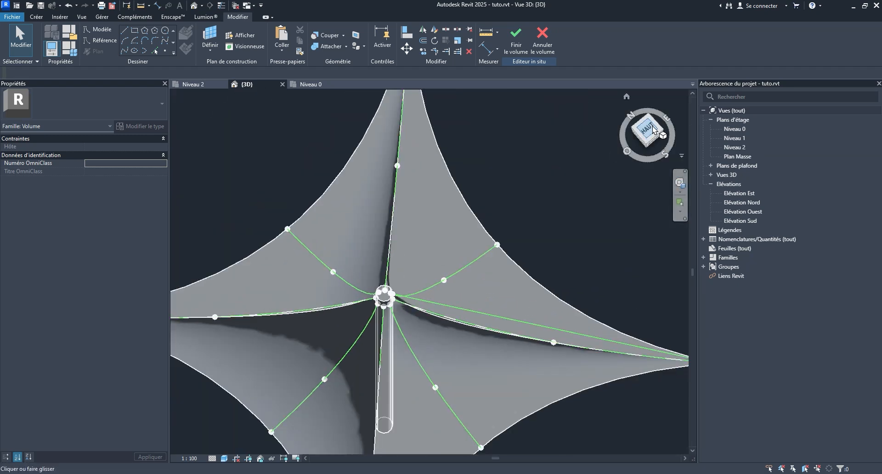
pyautogui.click(652, 129)
pyautogui.scroll(10, 505, 276)
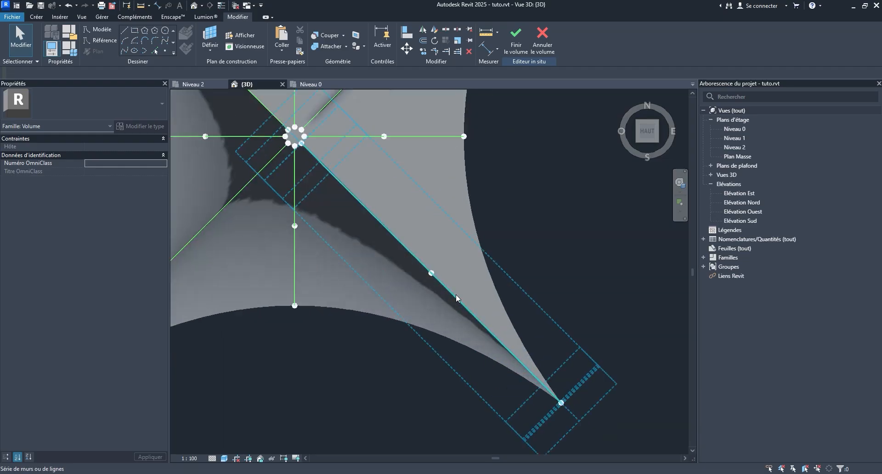
pyautogui.scroll(5, 317, 149)
pyautogui.scroll(-7, 363, 234)
pyautogui.keyDown('shift'); pyautogui.moveTo(375, 278); pyautogui.dragTo(506, 175, button='middle'); pyautogui.keyUp('shift')
# - Place a reference point on the realigned straight reference line between the mast top and the south-east corner
pyautogui.scroll(5, 421, 269)
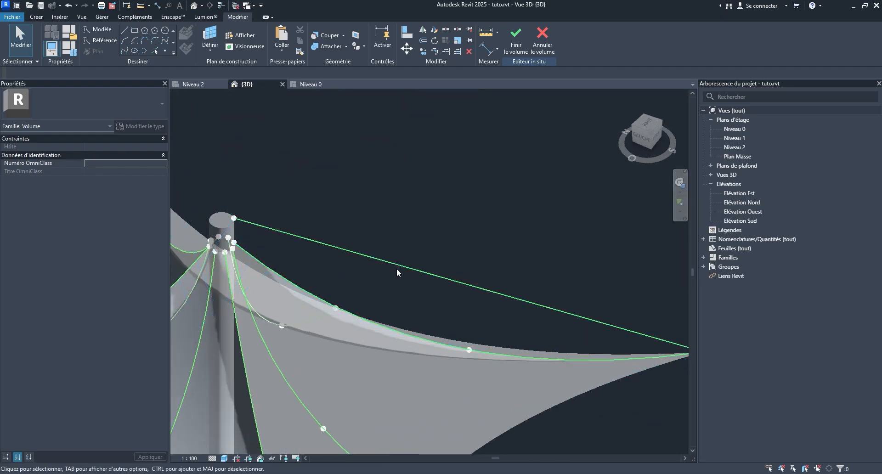
pyautogui.moveTo(397, 272); pyautogui.dragTo(417, 284, button='middle')
pyautogui.click(167, 51)
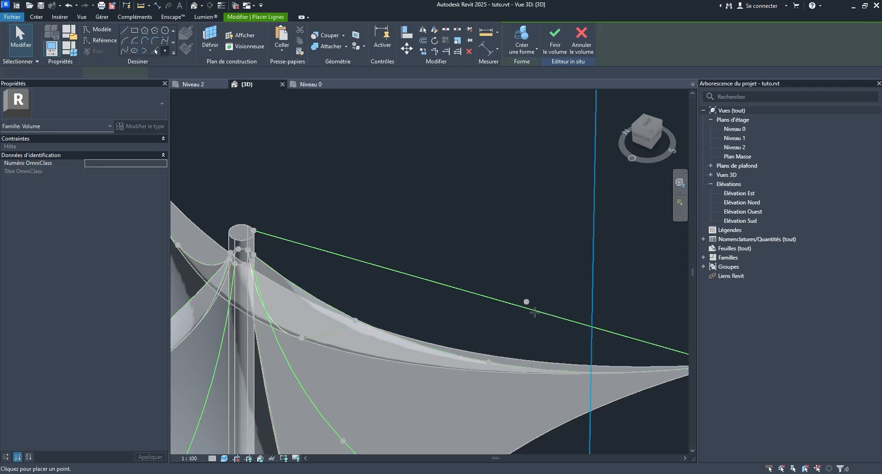
pyautogui.scroll(-4, 560, 318)
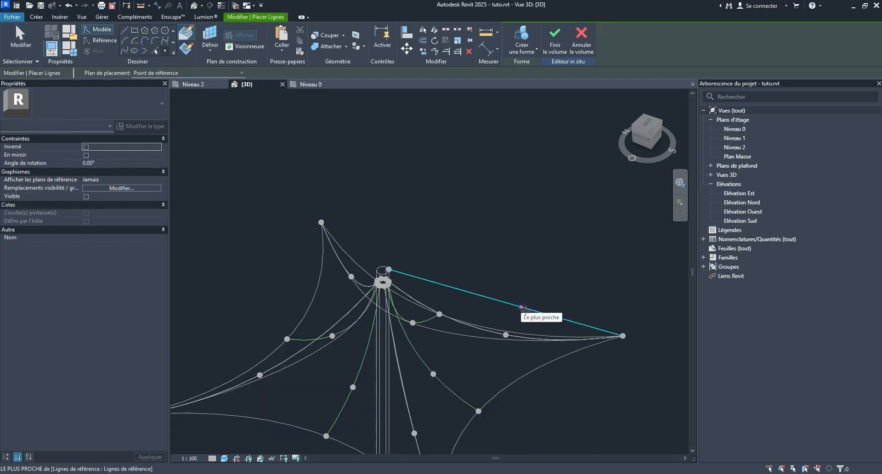
pyautogui.click(538, 313)
pyautogui.scroll(4, 538, 313)
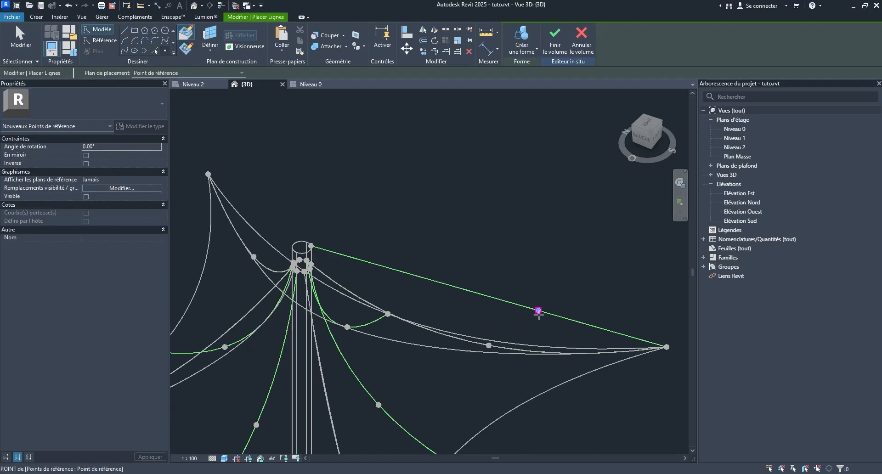
pyautogui.click(187, 49)
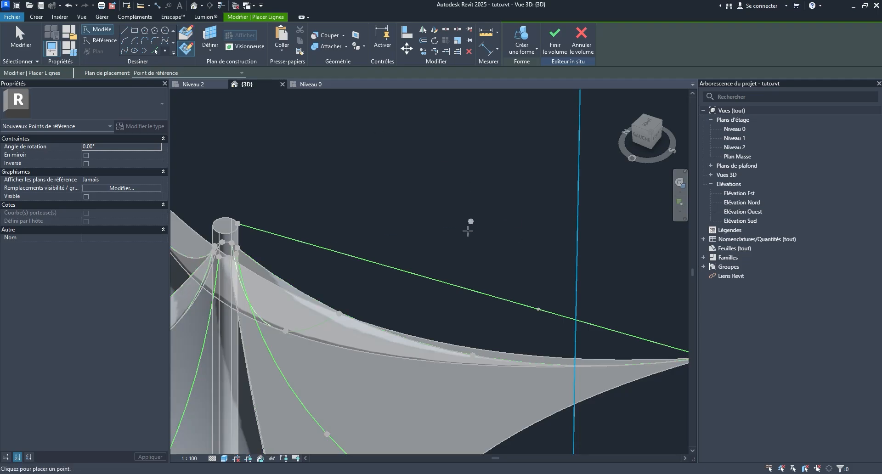
# - Set the work plane to the straight line's reference point and draw a circle of radius 2.5 centred on it
pyautogui.scroll(3, 559, 324)
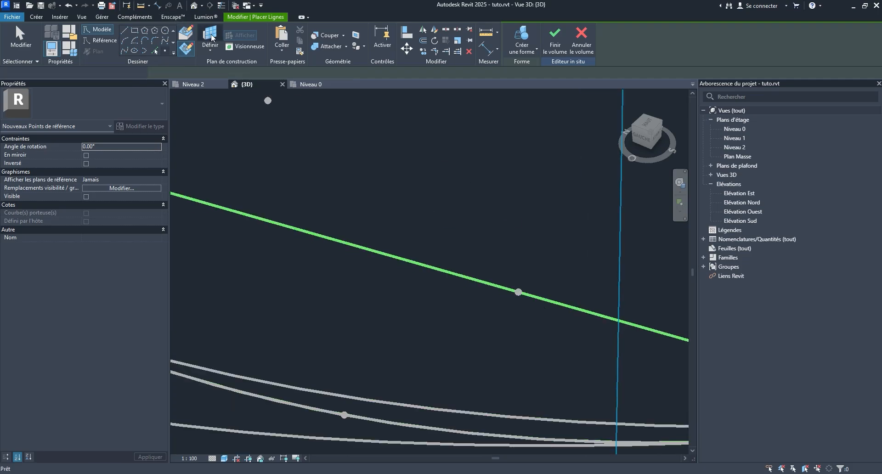
pyautogui.press('Escape')
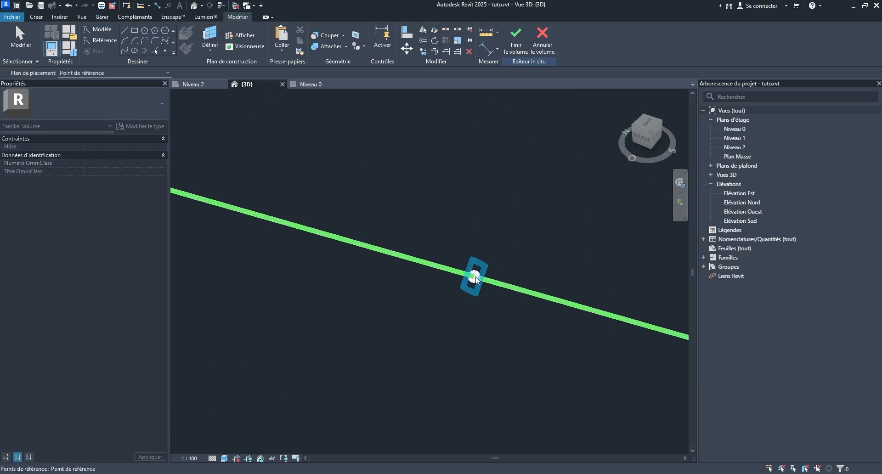
pyautogui.press('Return')
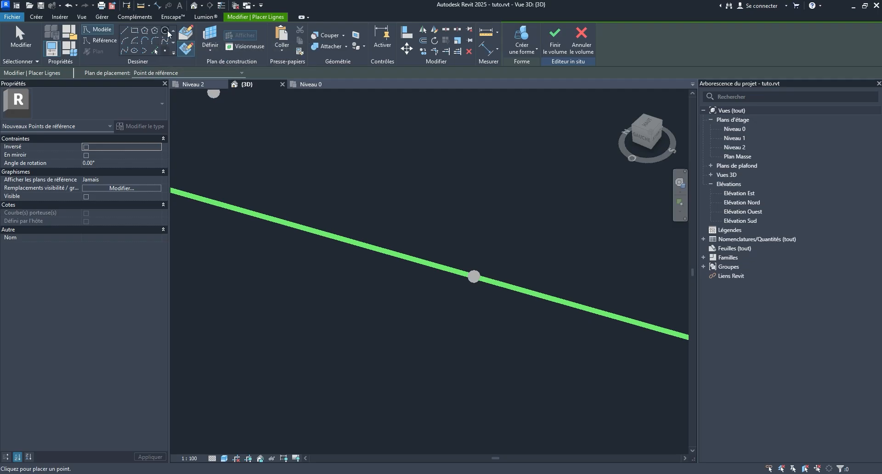
pyautogui.click(124, 30)
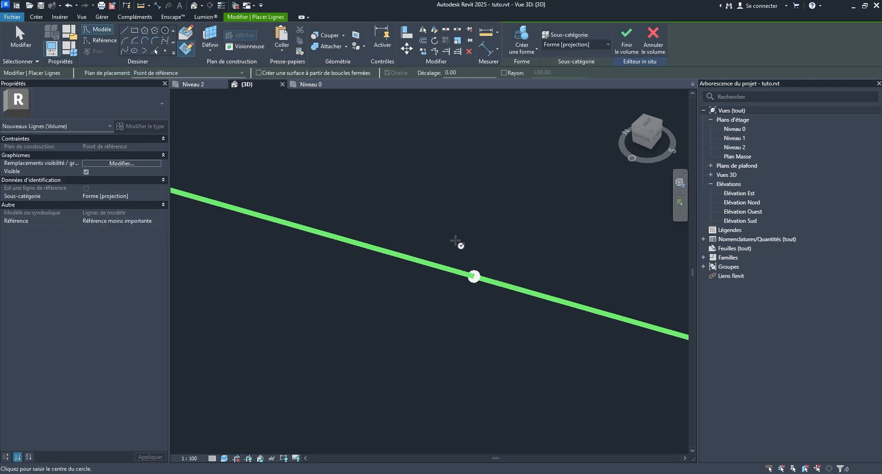
pyautogui.click(454, 268)
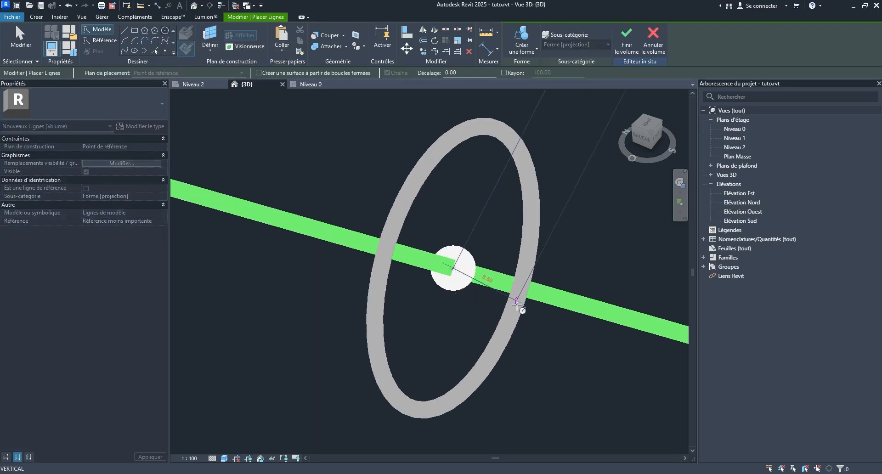
pyautogui.click(518, 302)
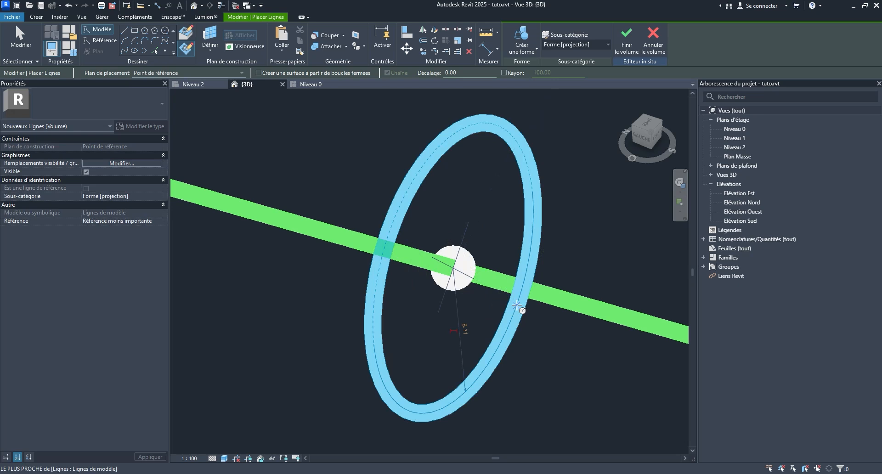
pyautogui.click(465, 329)
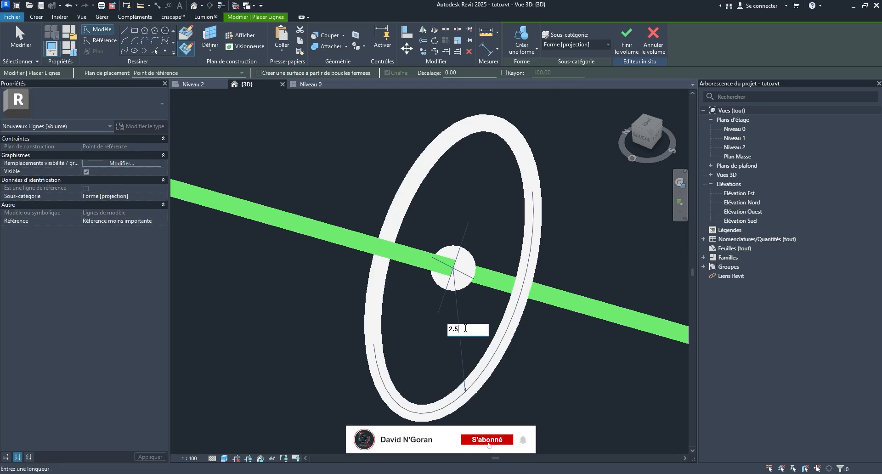
pyautogui.write('2.5')
pyautogui.press('Return')
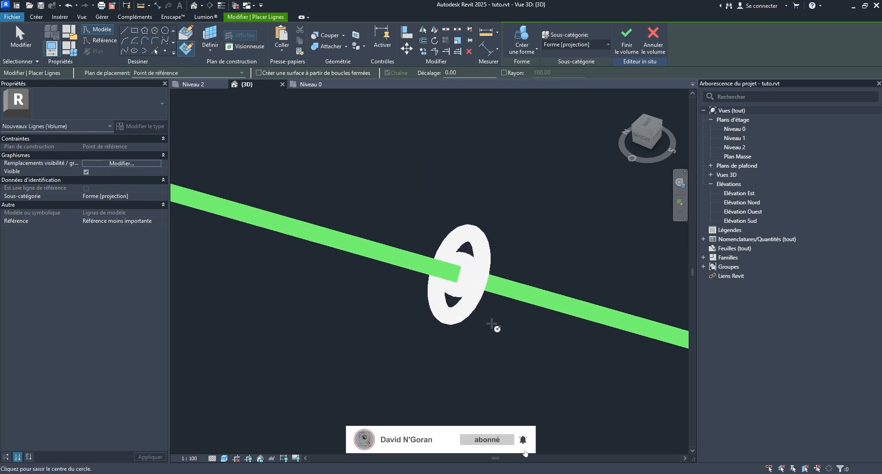
# - Try to create a solid form from the 2.5 radius circle and the straight reference line's chain
pyautogui.press('Escape')
pyautogui.click(471, 233)
pyautogui.keyDown('ctrl'); pyautogui.click(370, 248); pyautogui.keyUp('ctrl')
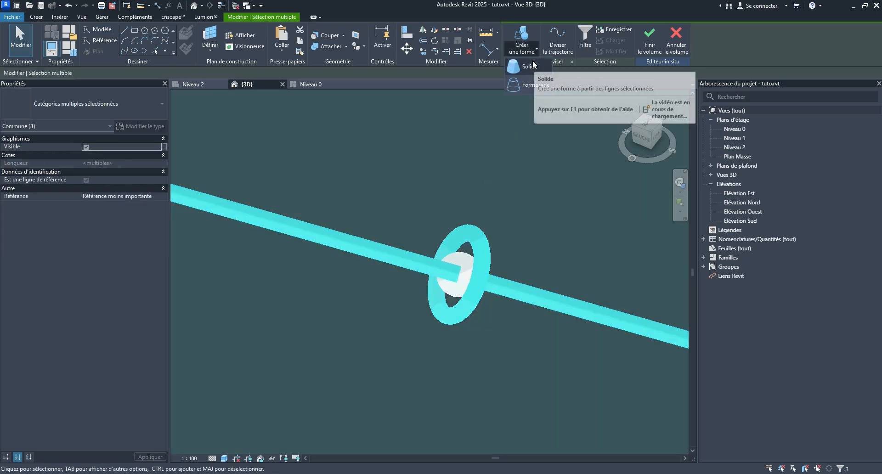
pyautogui.click(531, 66)
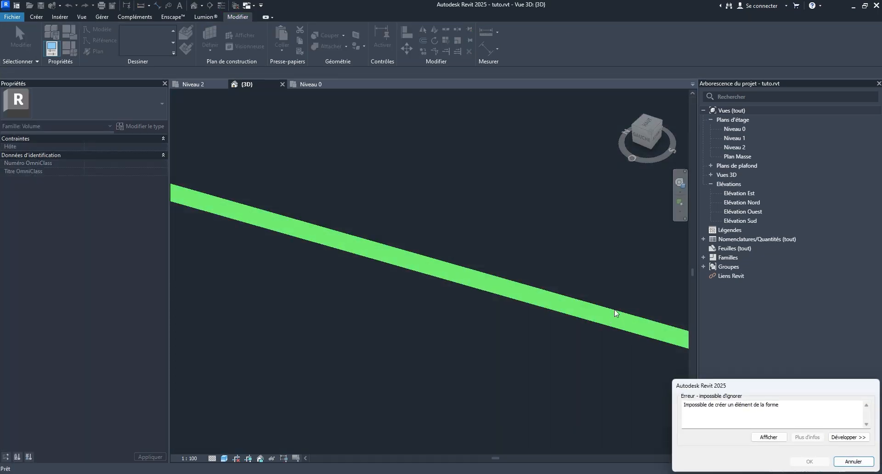
pyautogui.click(853, 461)
# - Examine the chained reference lines and the straight line's end point on the mast top from several angles
pyautogui.keyDown('shift'); pyautogui.moveTo(413, 294); pyautogui.dragTo(369, 226, button='middle'); pyautogui.keyUp('shift')
pyautogui.click(352, 238)
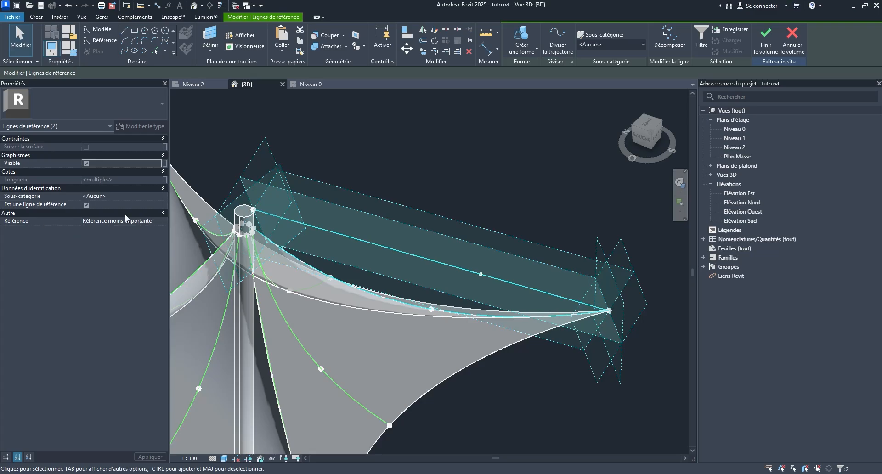
pyautogui.click(484, 184)
pyautogui.keyDown('shift'); pyautogui.moveTo(495, 191); pyautogui.dragTo(441, 198, button='middle'); pyautogui.keyUp('shift')
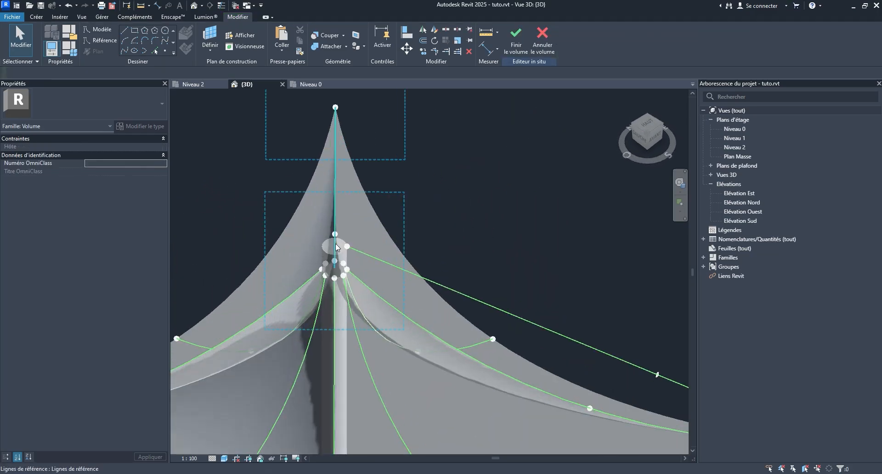
pyautogui.scroll(5, 344, 246)
pyautogui.click(348, 241)
pyautogui.scroll(-2, 389, 231)
pyautogui.keyDown('shift'); pyautogui.moveTo(424, 232); pyautogui.dragTo(474, 249, button='middle'); pyautogui.keyUp('shift')
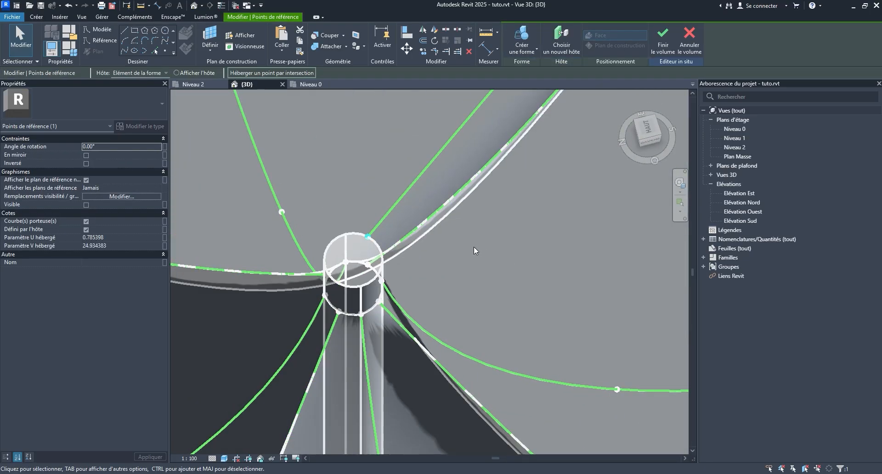
pyautogui.scroll(-5, 301, 355)
pyautogui.keyDown('shift'); pyautogui.moveTo(301, 354); pyautogui.dragTo(536, 330, button='middle'); pyautogui.keyUp('shift')
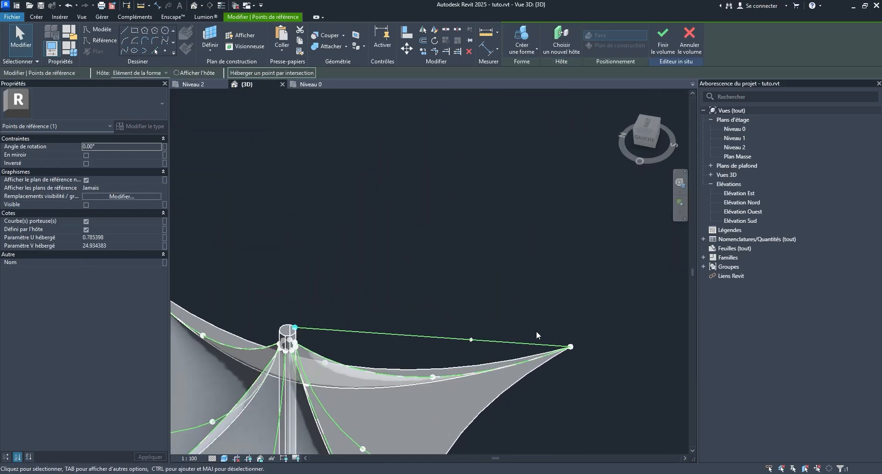
# - Remove the profile circle from the straight reference line, keeping its reference point
pyautogui.scroll(5, 551, 344)
pyautogui.moveTo(439, 319); pyautogui.dragTo(464, 279, button='middle')
pyautogui.scroll(3, 516, 302)
pyautogui.click(514, 297)
pyautogui.scroll(-6, 464, 279)
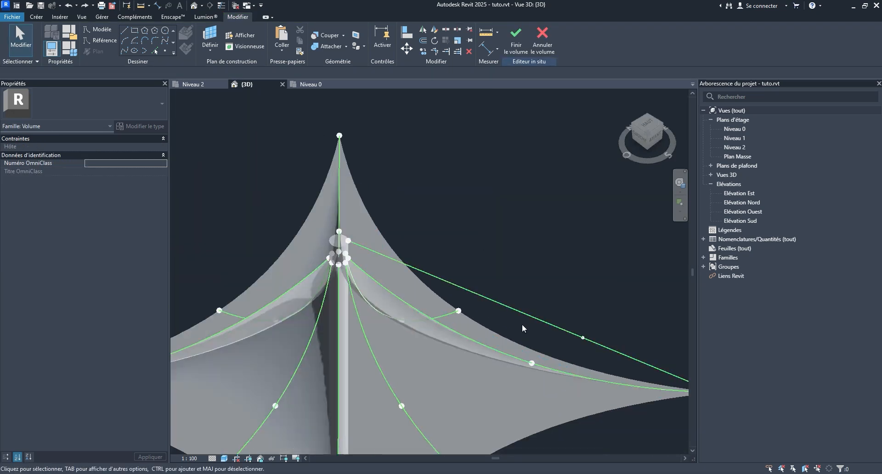
# - Inspect which lines are chained to the straight reference line and how its reference point is hosted
pyautogui.click(410, 271)
pyautogui.scroll(-3, 466, 296)
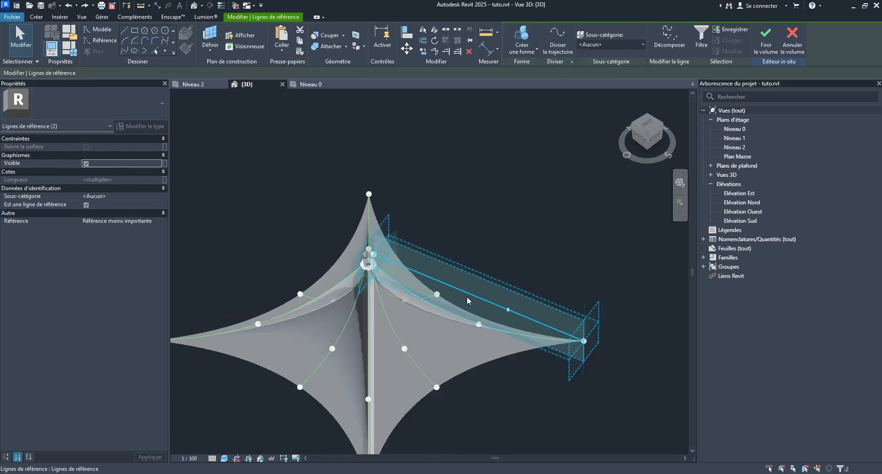
pyautogui.scroll(6, 495, 317)
pyautogui.scroll(3, 487, 306)
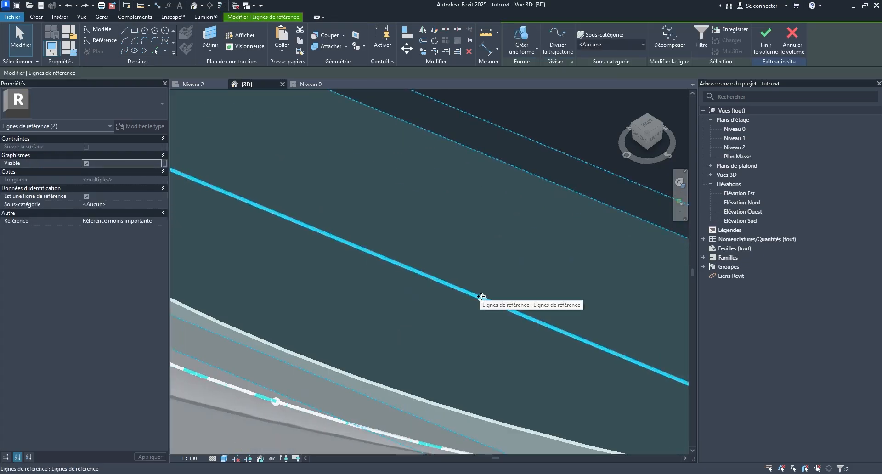
pyautogui.scroll(5, 482, 301)
pyautogui.scroll(-6, 364, 289)
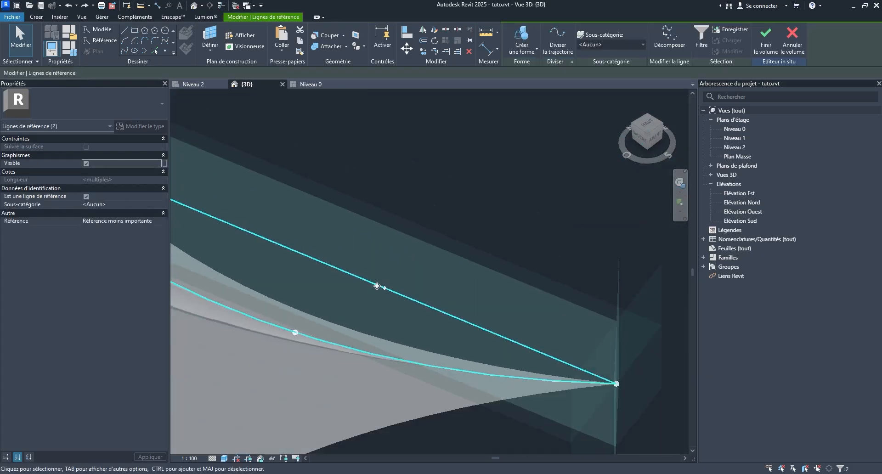
pyautogui.click(509, 216)
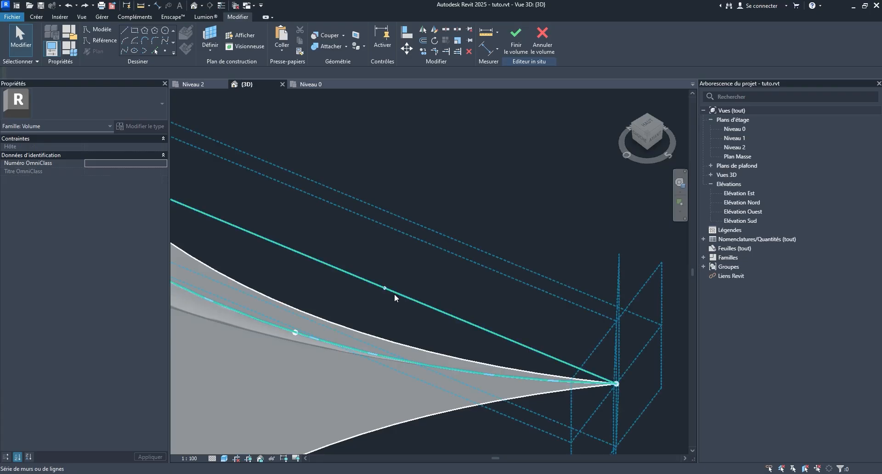
pyautogui.scroll(6, 394, 294)
pyautogui.moveTo(405, 274); pyautogui.dragTo(396, 302, button='middle')
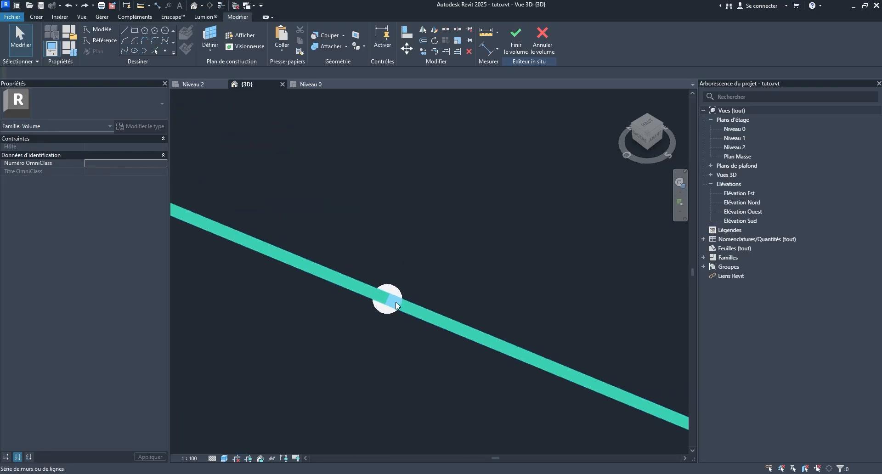
pyautogui.scroll(2, 396, 302)
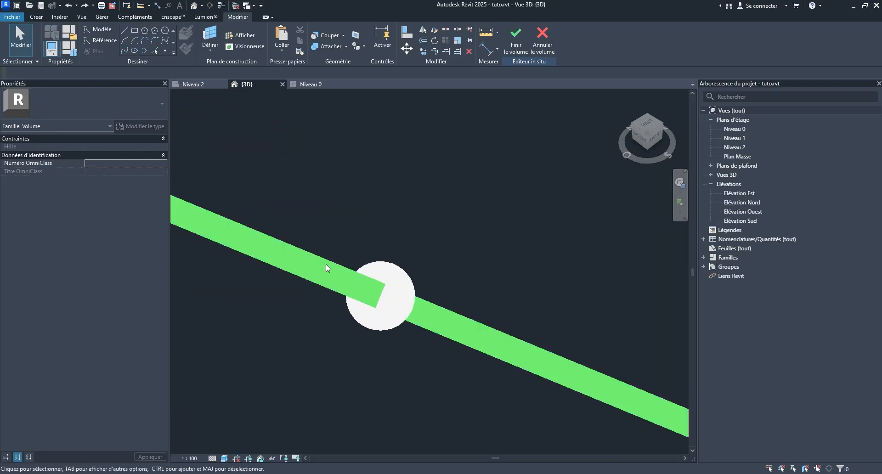
pyautogui.moveTo(292, 153); pyautogui.dragTo(447, 396)
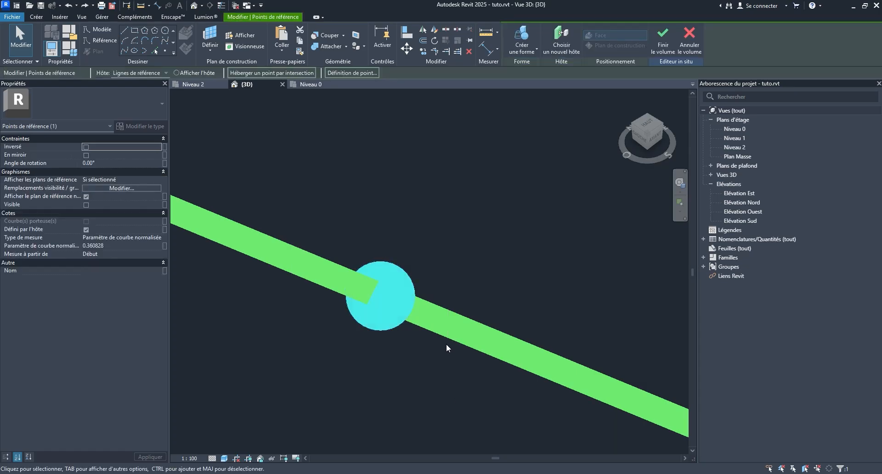
pyautogui.click(456, 224)
# - Redraw the cable's profile circle with a radius of 2.5 on the work plane of the straight line's reference point
pyautogui.click(208, 39)
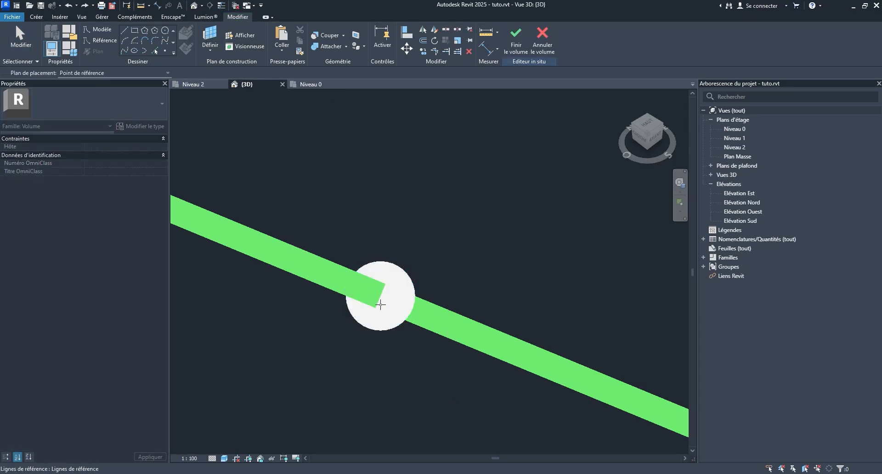
pyautogui.scroll(-5, 379, 295)
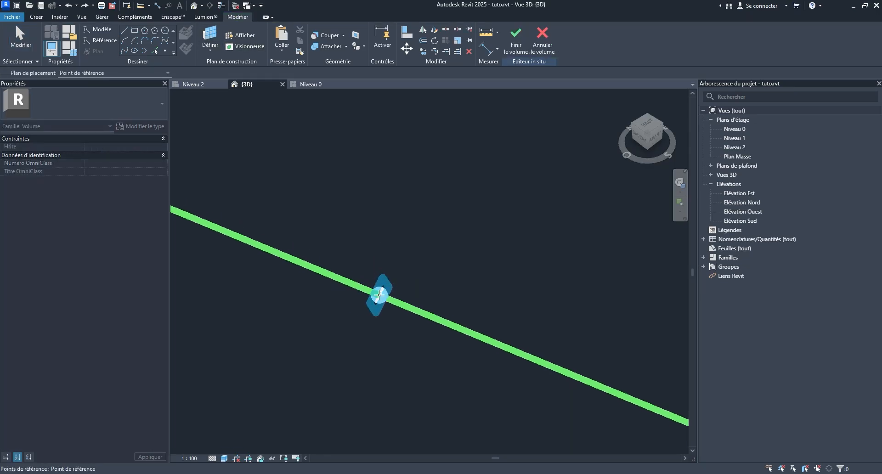
pyautogui.click(379, 294)
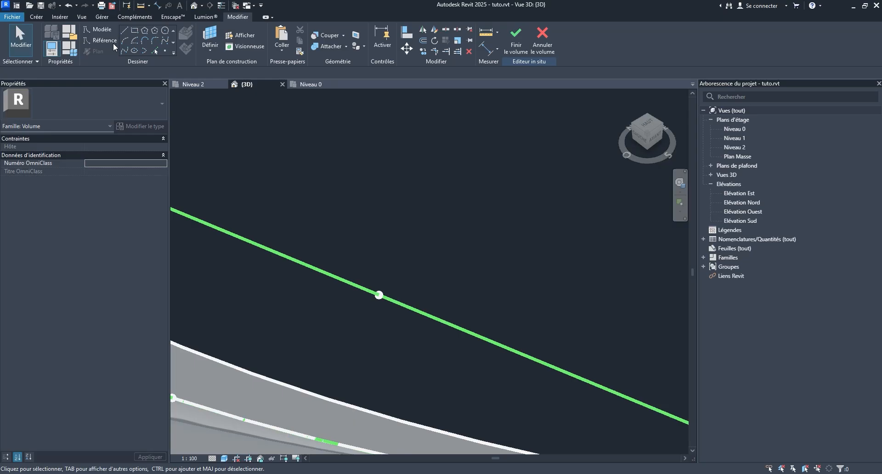
pyautogui.click(165, 31)
pyautogui.scroll(3, 387, 307)
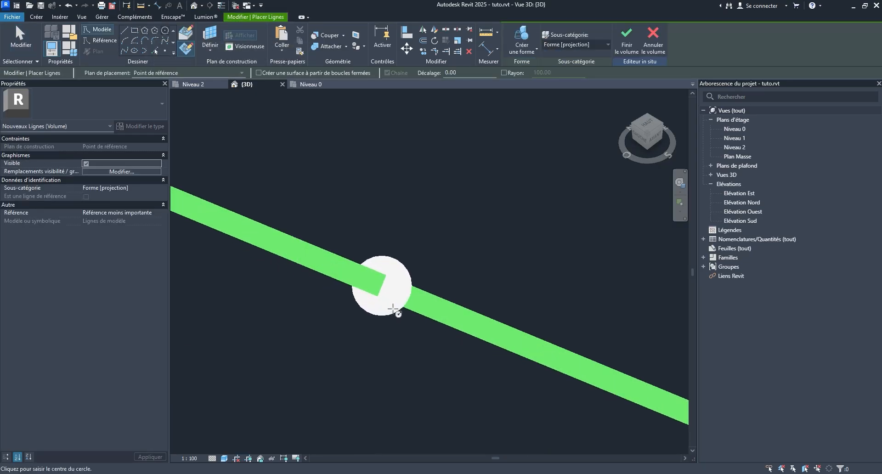
pyautogui.click(381, 287)
pyautogui.click(420, 289)
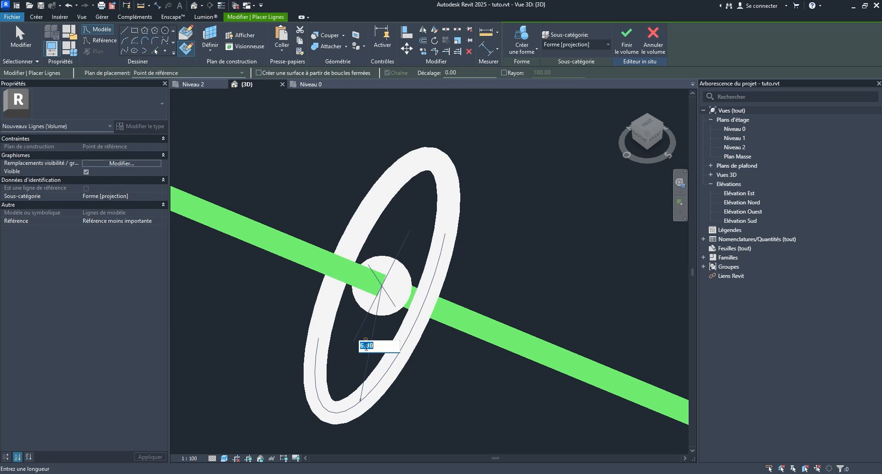
pyautogui.write('2.5')
pyautogui.press('Return')
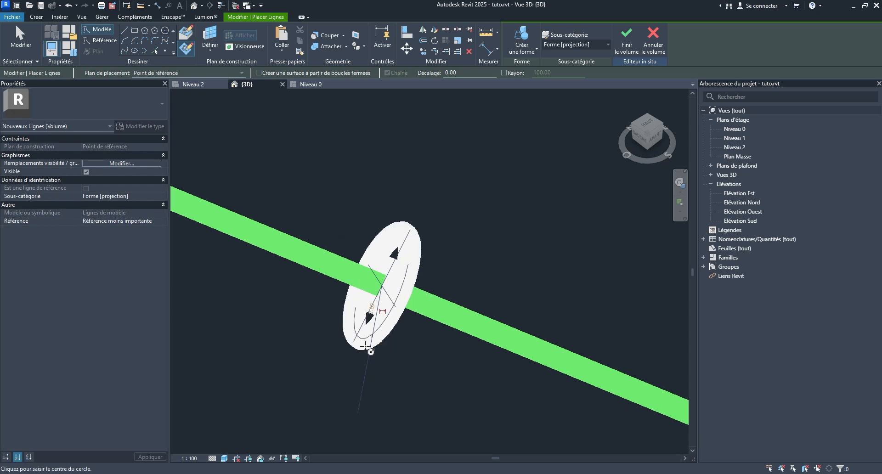
pyautogui.moveTo(449, 243); pyautogui.dragTo(462, 275, button='middle')
pyautogui.scroll(-1, 462, 276)
pyautogui.press('Escape')
pyautogui.press('Escape')
# - Try again to create a solid form from the redrawn circle and the chained reference lines
pyautogui.click(429, 277)
pyautogui.scroll(-6, 400, 303)
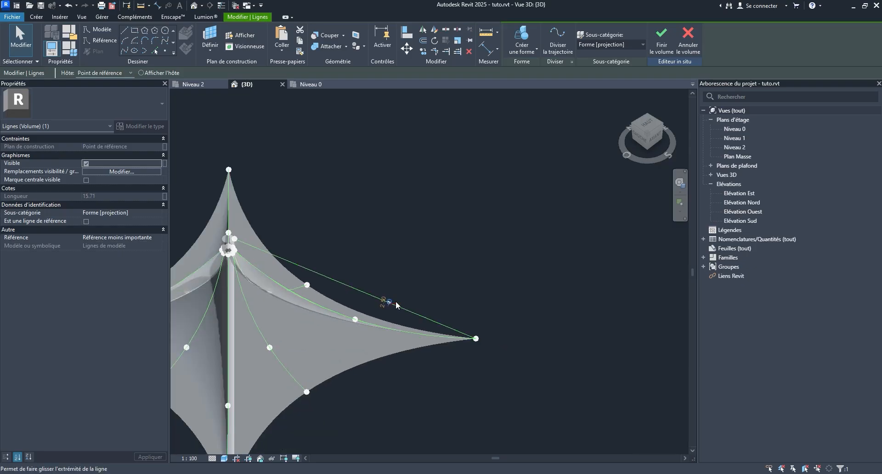
pyautogui.press('Tab')
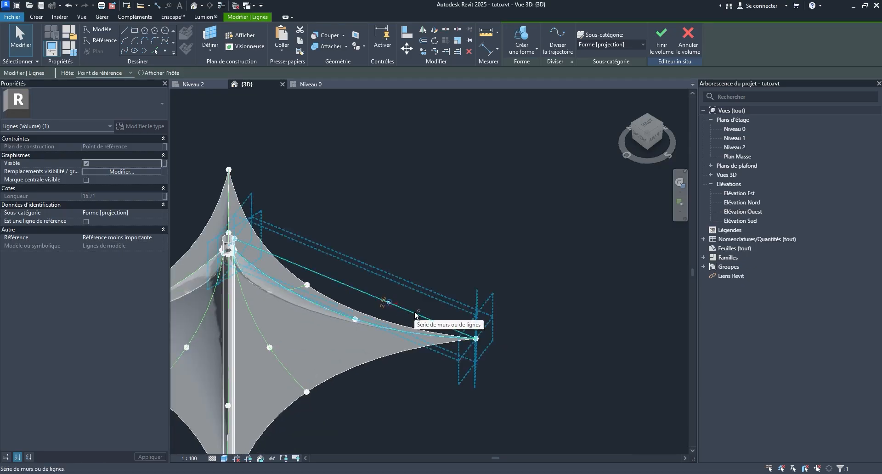
pyautogui.click(415, 314)
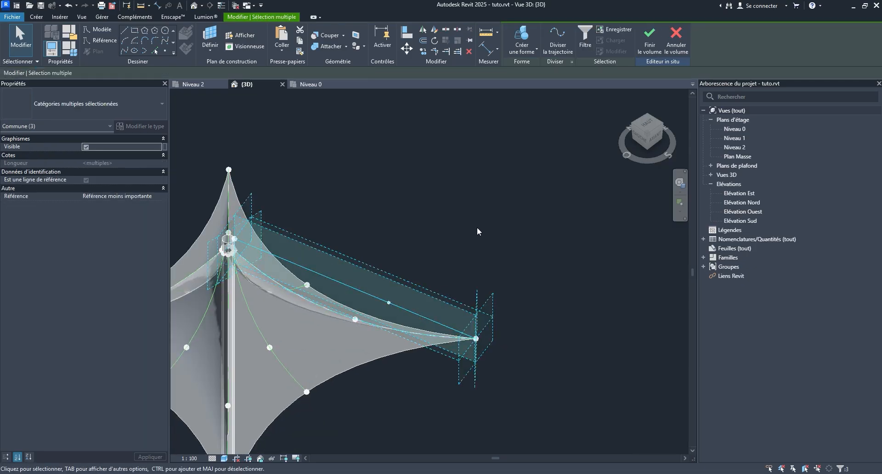
pyautogui.click(523, 50)
pyautogui.click(528, 65)
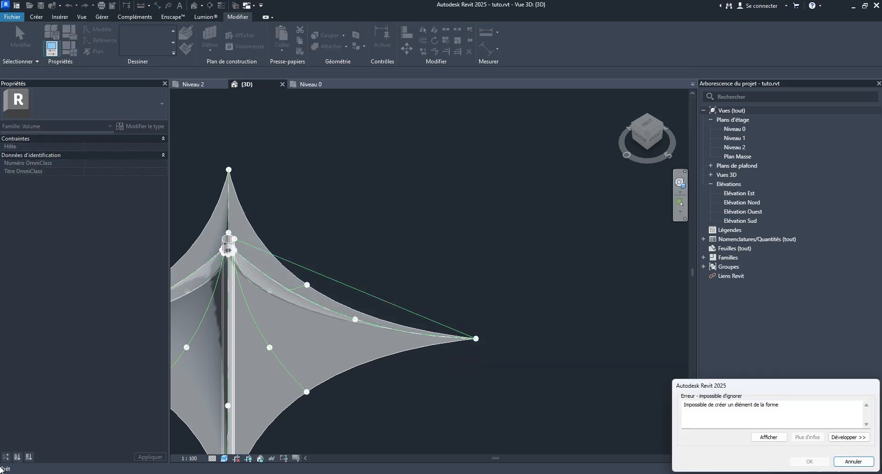
pyautogui.click(853, 461)
# - Check the redrawn circle's position and which reference lines are selected together with the straight line
pyautogui.scroll(8, 406, 299)
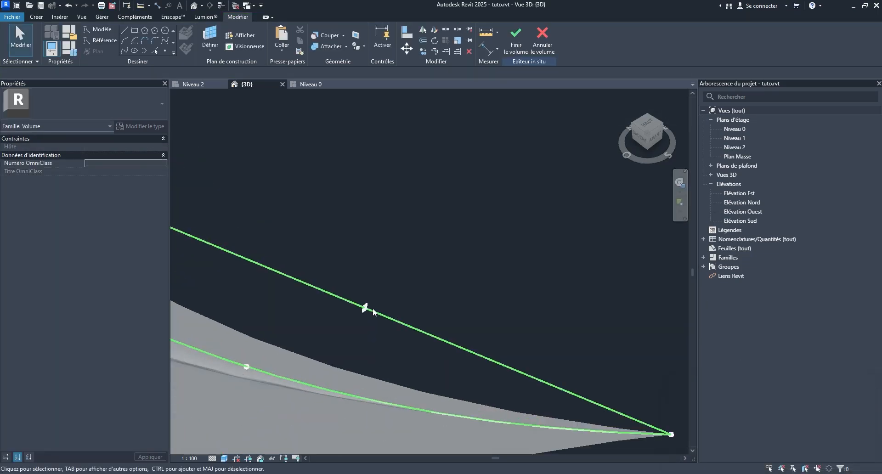
pyautogui.click(362, 311)
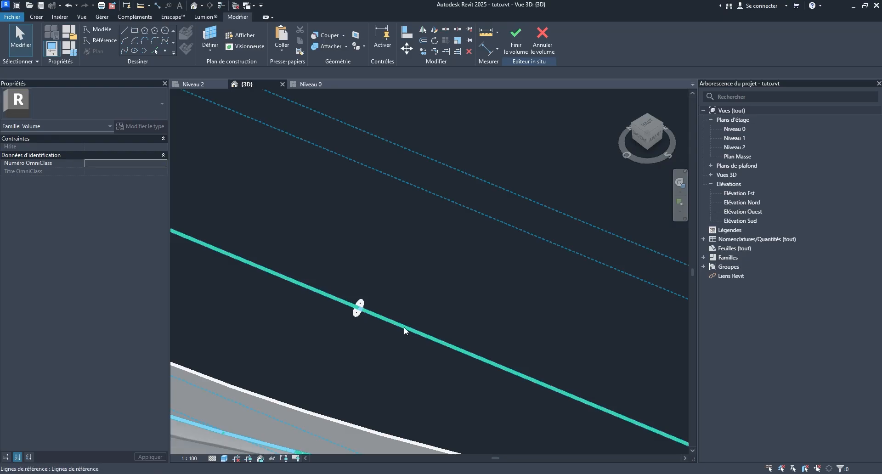
pyautogui.scroll(-2, 423, 266)
pyautogui.scroll(-4, 423, 265)
pyautogui.click(460, 226)
pyautogui.scroll(3, 428, 278)
pyautogui.press('Tab')
pyautogui.click(422, 295)
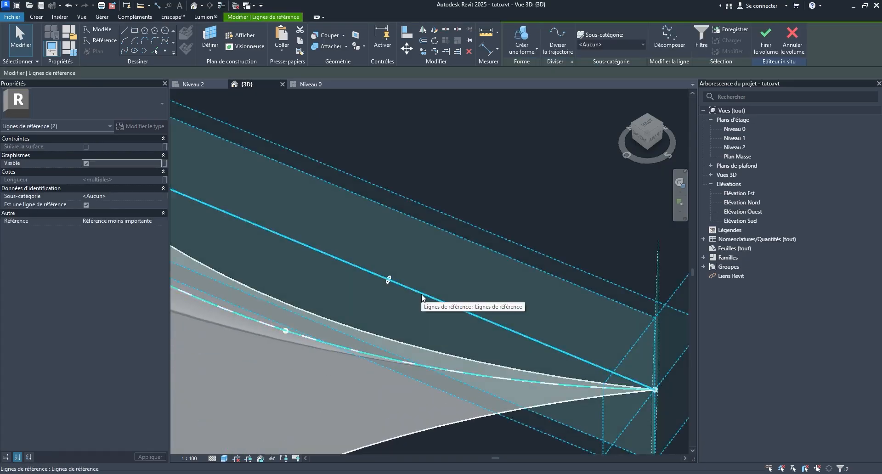
# - Check which categories the current reference line selection contains
pyautogui.click(698, 36)
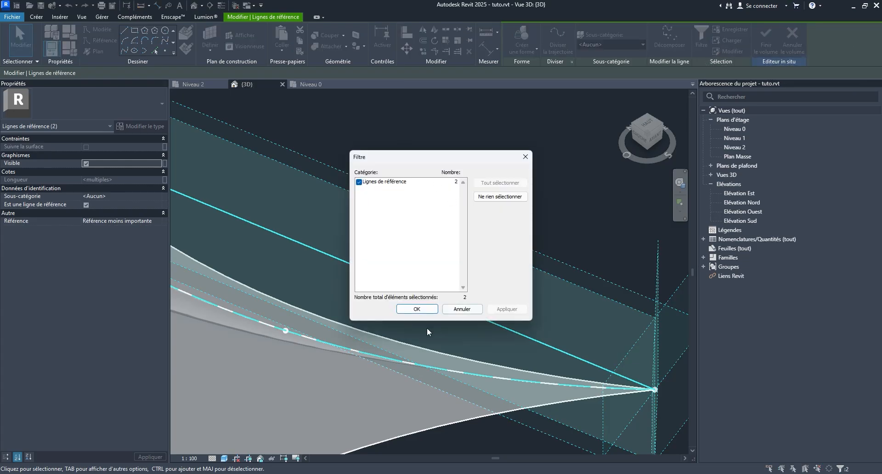
pyautogui.click(416, 310)
pyautogui.scroll(-5, 504, 200)
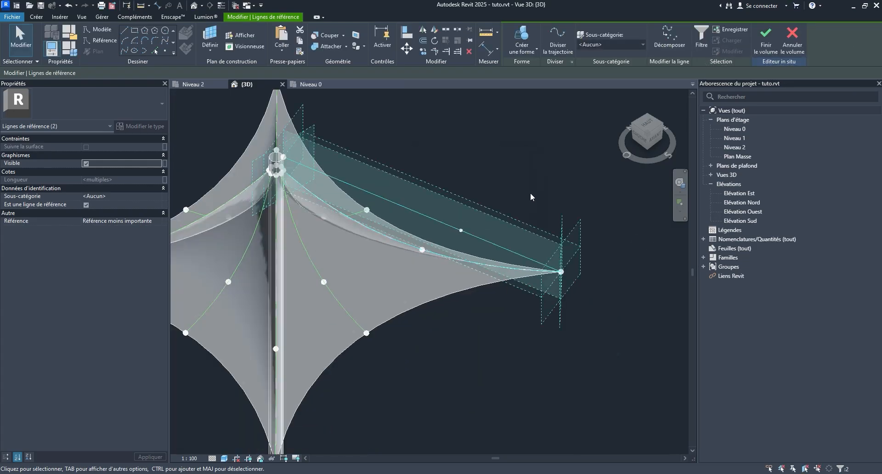
# - Undo the recent edits to the straight cable line, back through its profile circle and midpoint reference point
pyautogui.moveTo(541, 181); pyautogui.dragTo(575, 122, button='middle')
pyautogui.hotkey('ctrl', 'z')
pyautogui.hotkey('ctrl', 'z')
pyautogui.hotkey('ctrl', 'z')
pyautogui.hotkey('ctrl', 'z')
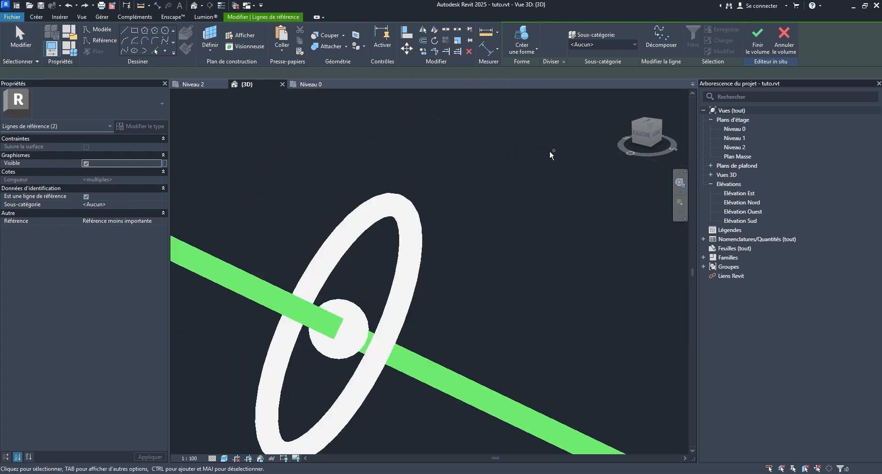
pyautogui.hotkey('ctrl', 'z')
pyautogui.hotkey('ctrl', 'z')
pyautogui.hotkey('ctrl', 'z')
pyautogui.hotkey('ctrl', 'z')
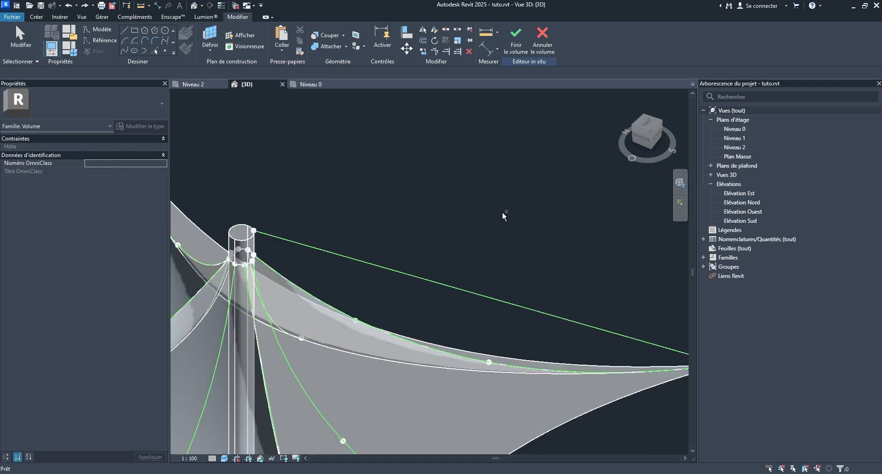
# - Shift the upper cable's reference point along the mast-top rim to a hosted U parameter of 0.779685, aligning it with the lower cable in plan
pyautogui.scroll(-8, 330, 319)
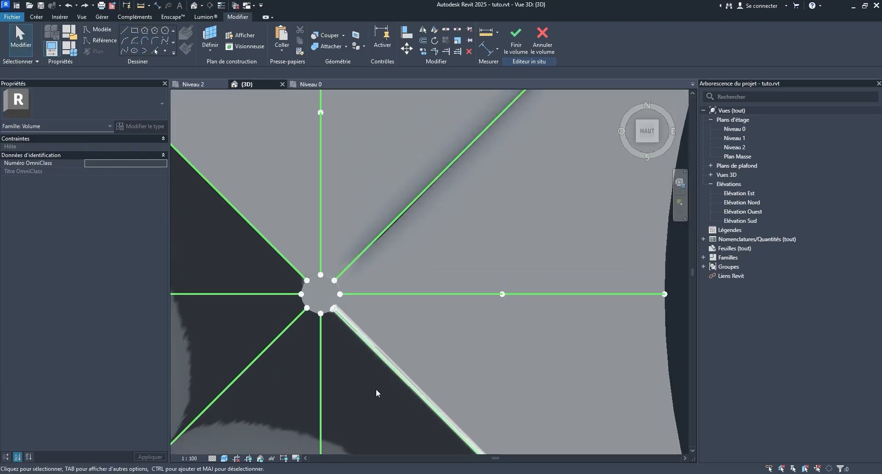
pyautogui.keyDown('shift'); pyautogui.moveTo(473, 339); pyautogui.dragTo(552, 206, button='middle'); pyautogui.keyUp('shift')
pyautogui.scroll(3, 291, 295)
pyautogui.scroll(4, 290, 296)
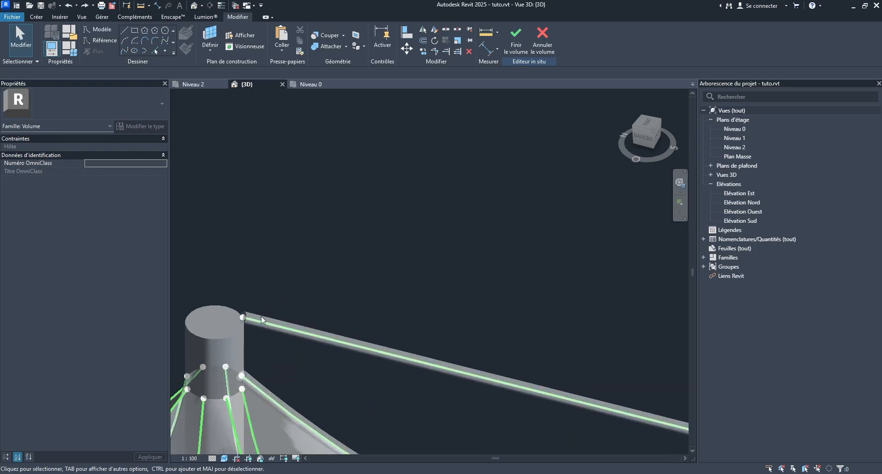
pyautogui.click(237, 315)
pyautogui.keyDown('shift'); pyautogui.moveTo(393, 251); pyautogui.dragTo(589, 125, button='middle'); pyautogui.keyUp('shift')
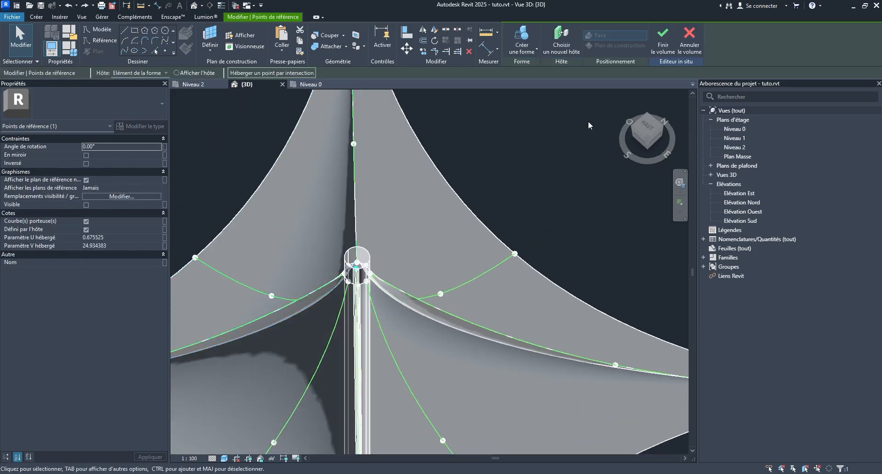
pyautogui.click(646, 129)
pyautogui.scroll(10, 421, 287)
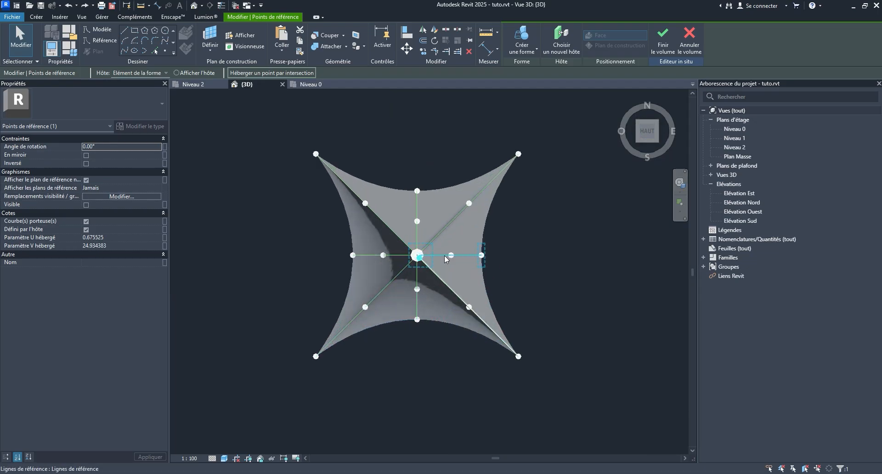
pyautogui.scroll(4, 400, 242)
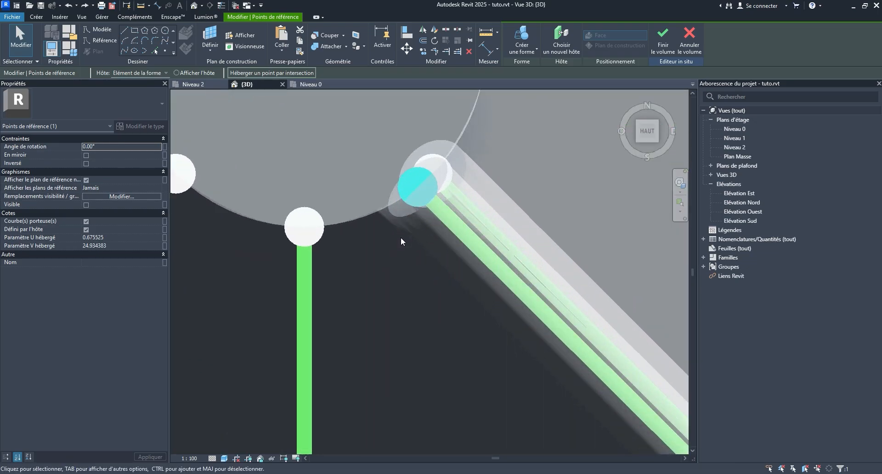
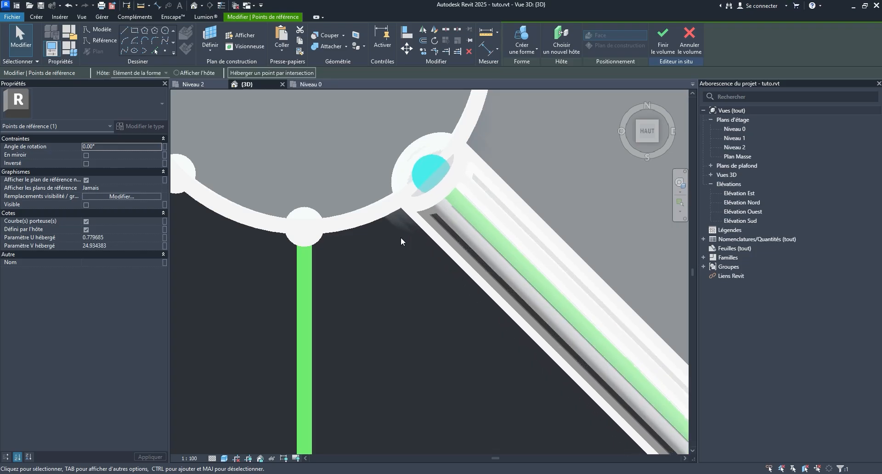
pyautogui.scroll(-6, 400, 237)
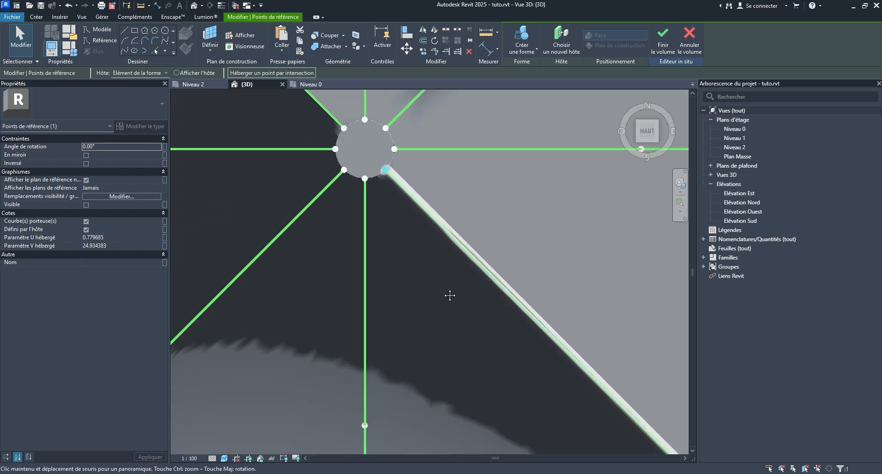
pyautogui.scroll(-5, 445, 261)
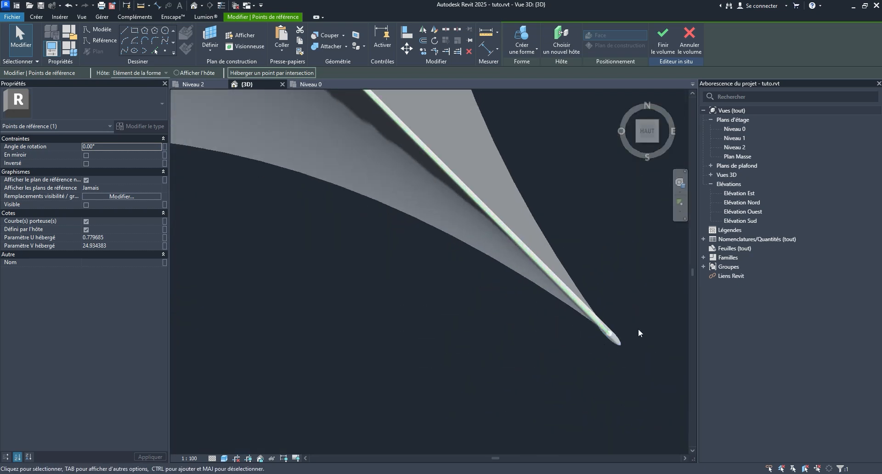
pyautogui.scroll(-8, 609, 296)
pyautogui.keyDown('shift'); pyautogui.moveTo(503, 357); pyautogui.dragTo(594, 182, button='middle'); pyautogui.keyUp('shift')
pyautogui.press('Escape')
pyautogui.scroll(5, 528, 230)
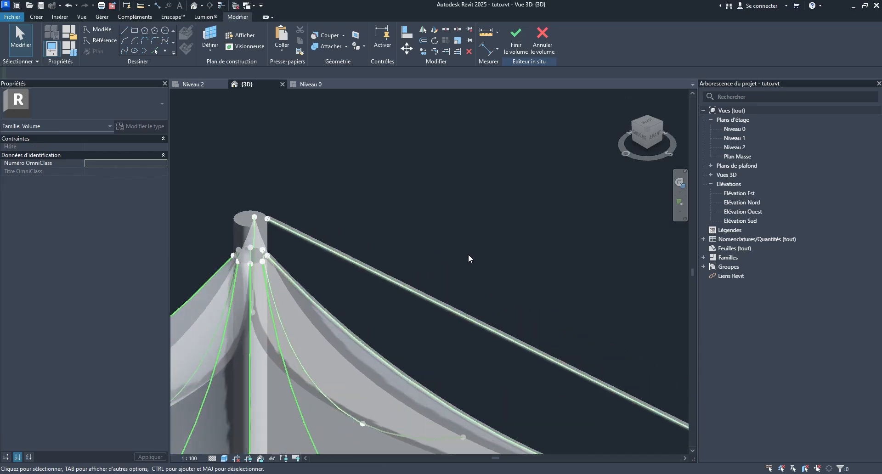
pyautogui.scroll(-1, 505, 202)
pyautogui.moveTo(509, 194)
pyautogui.keyDown('shift'); pyautogui.mouseDown(button='middle')
pyautogui.moveTo(441, 229)
pyautogui.moveTo(597, 193)
pyautogui.moveTo(536, 176)
pyautogui.moveTo(535, 158)
pyautogui.moveTo(512, 178)
pyautogui.mouseUp(button='middle'); pyautogui.keyUp('shift')
pyautogui.scroll(-5, 536, 176)
pyautogui.click(498, 139)
pyautogui.keyDown('shift'); pyautogui.moveTo(515, 142); pyautogui.dragTo(596, 188, button='middle'); pyautogui.keyUp('shift')
pyautogui.click(648, 129)
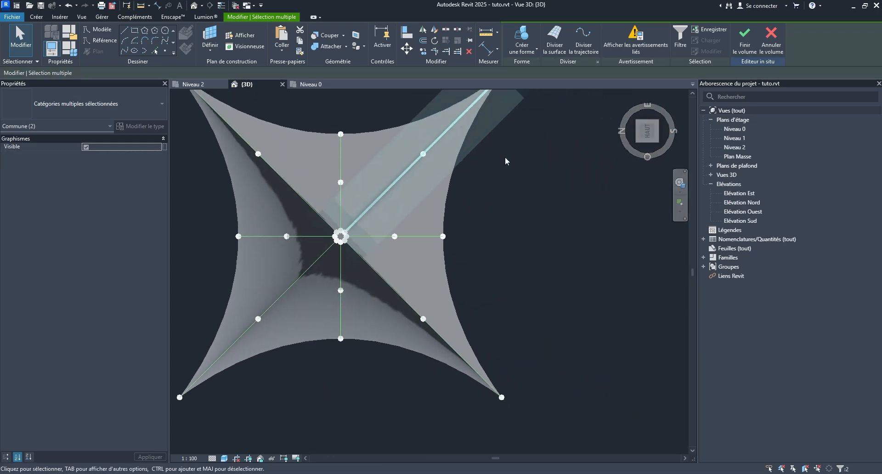
pyautogui.scroll(3, 352, 350)
pyautogui.moveTo(364, 351); pyautogui.dragTo(516, 256, button='middle')
pyautogui.scroll(-3, 525, 270)
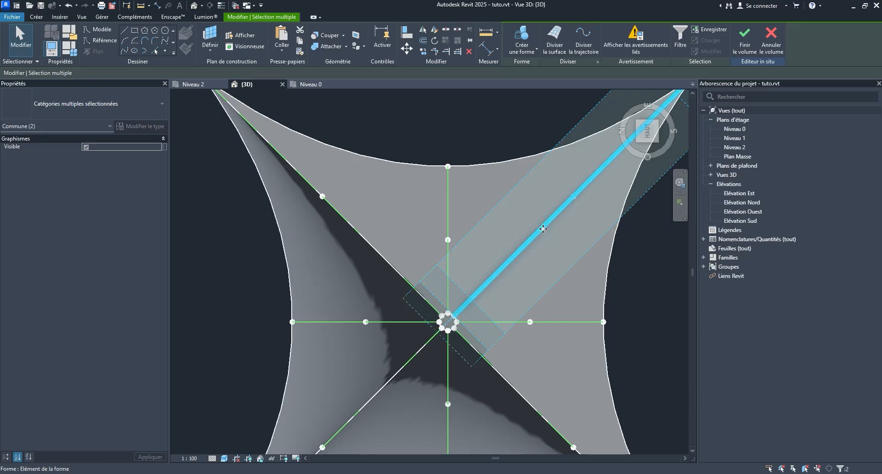
pyautogui.click(435, 41)
pyautogui.scroll(3, 454, 317)
pyautogui.scroll(2, 453, 326)
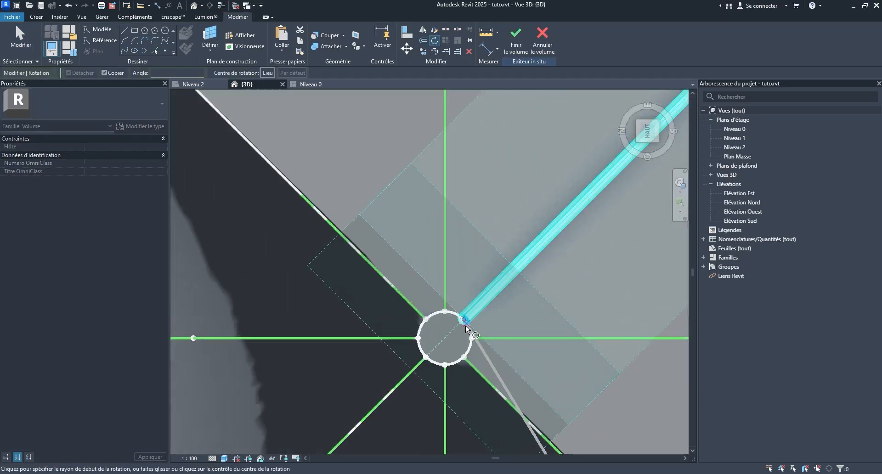
pyautogui.moveTo(464, 322); pyautogui.dragTo(444, 338)
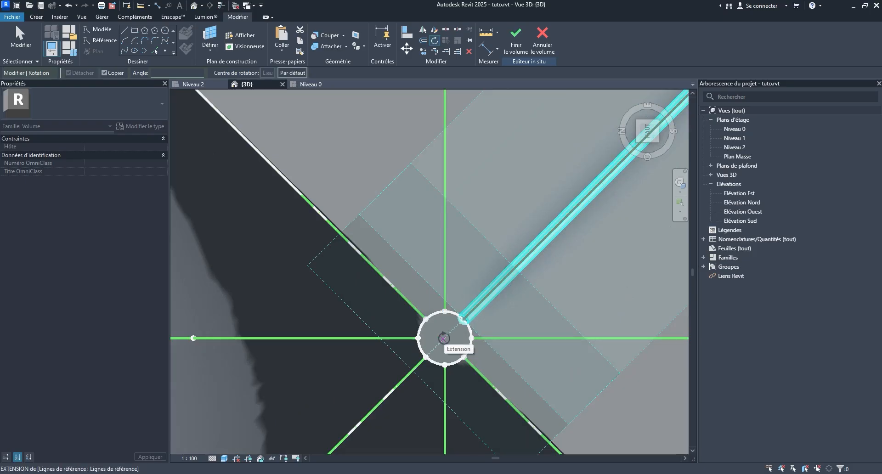
pyautogui.press('Escape')
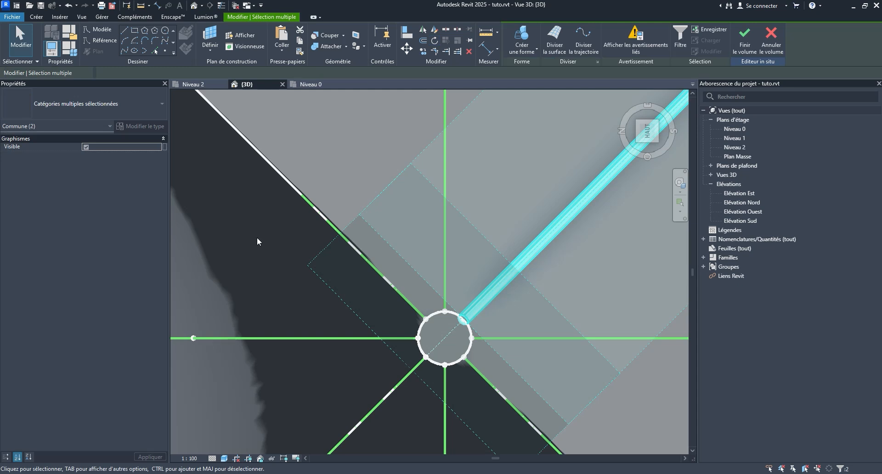
pyautogui.press('Escape')
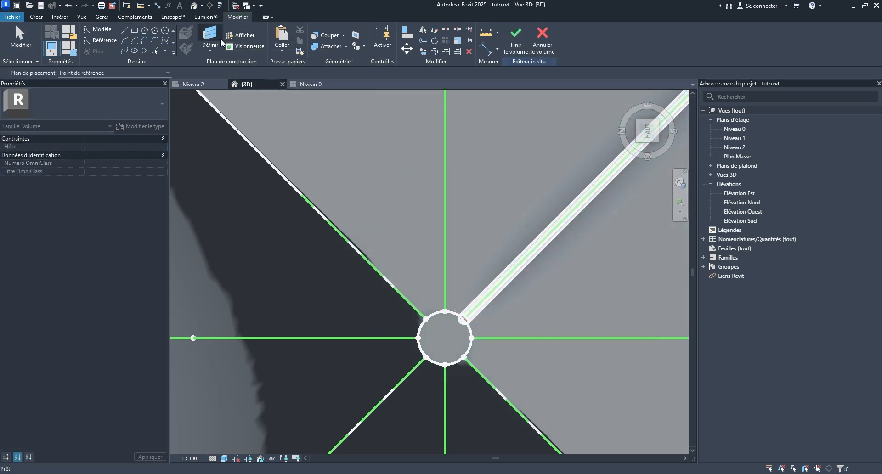
pyautogui.press('Escape')
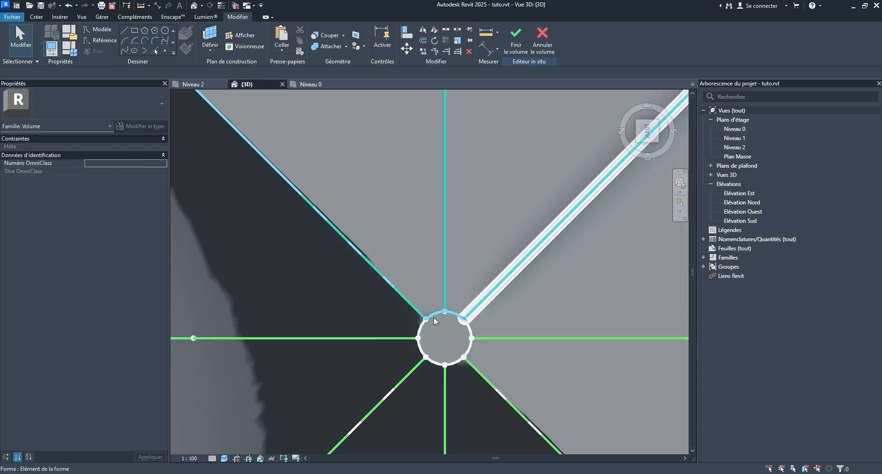
# - Rotate a copy of the upper and lower cables with their reference line about the mast's centre, from their corner to the adjacent canopy corner
pyautogui.scroll(-3, 433, 318)
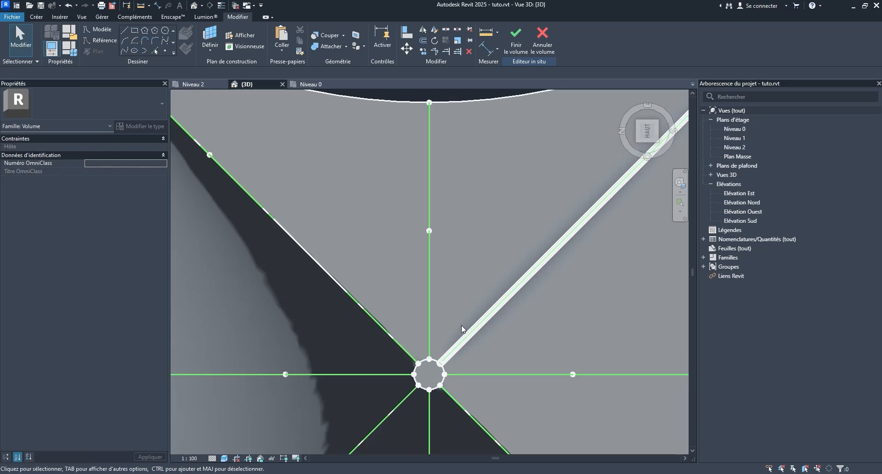
pyautogui.scroll(3, 459, 350)
pyautogui.scroll(-5, 450, 354)
pyautogui.keyDown('shift'); pyautogui.moveTo(470, 342); pyautogui.dragTo(578, 251, button='middle'); pyautogui.keyUp('shift')
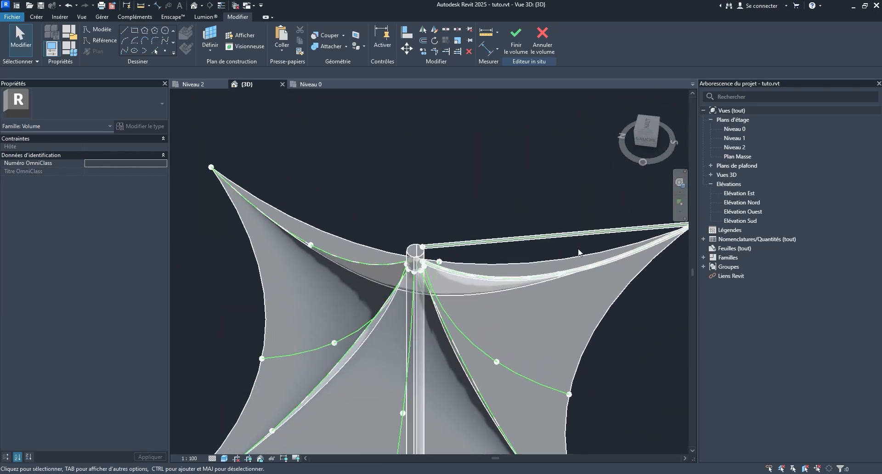
pyautogui.scroll(2, 574, 246)
pyautogui.click(478, 194)
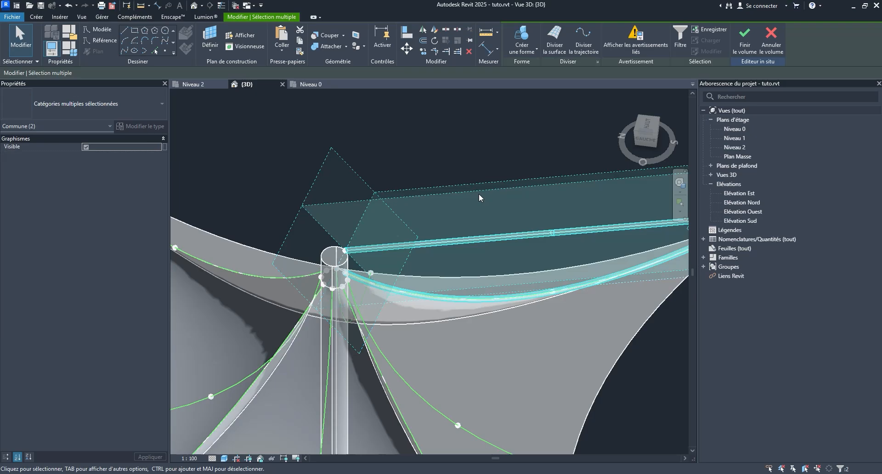
pyautogui.click(646, 124)
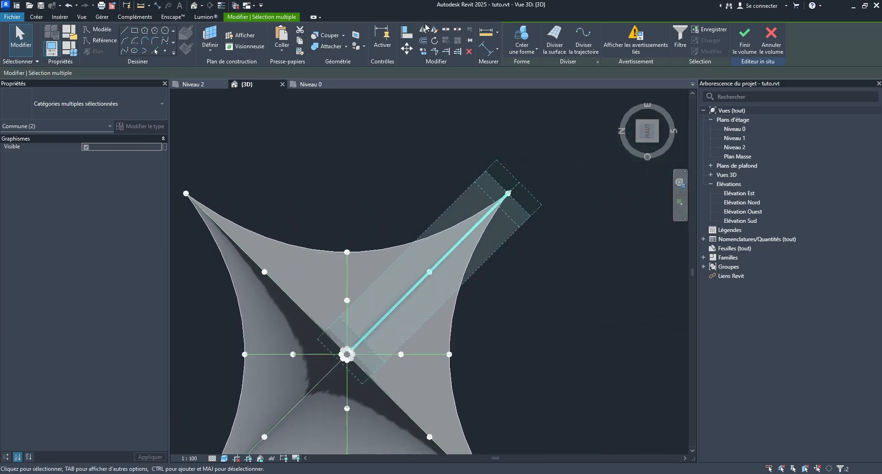
pyautogui.click(434, 41)
pyautogui.moveTo(441, 282); pyautogui.dragTo(525, 178, button='middle')
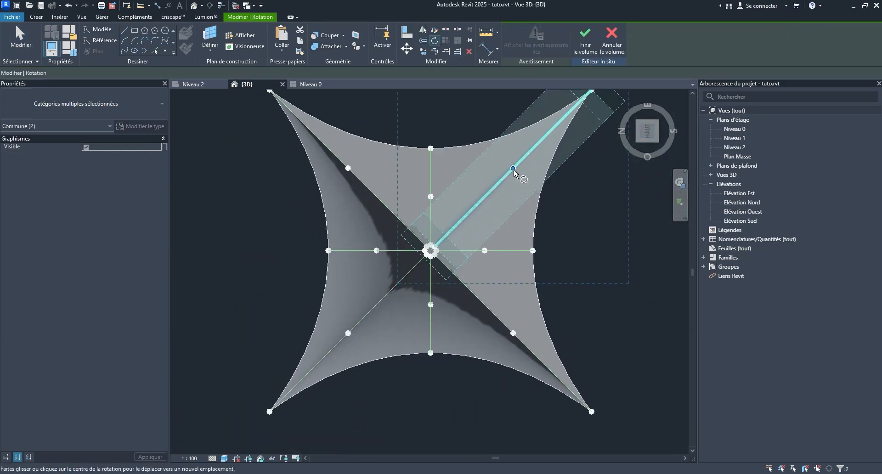
pyautogui.click(430, 251)
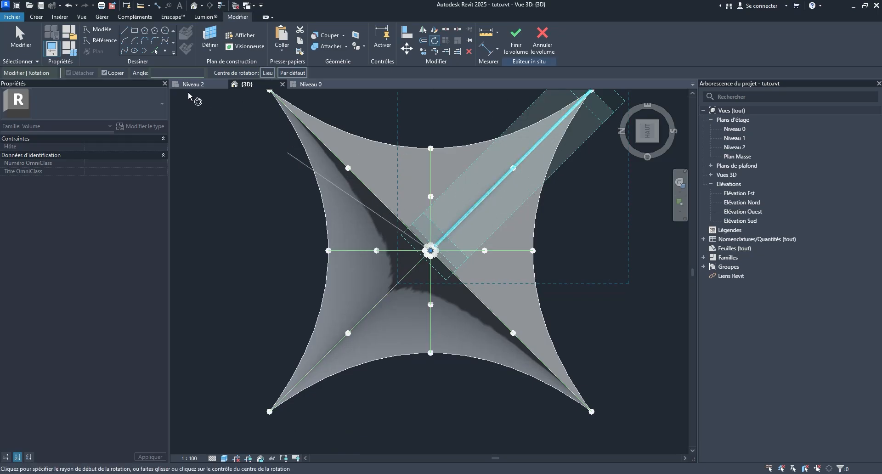
pyautogui.moveTo(484, 94); pyautogui.dragTo(406, 166, button='middle')
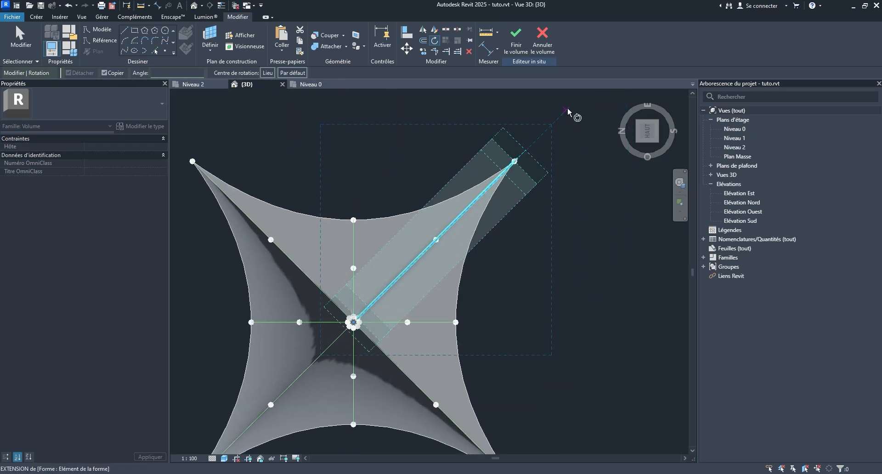
pyautogui.click(577, 101)
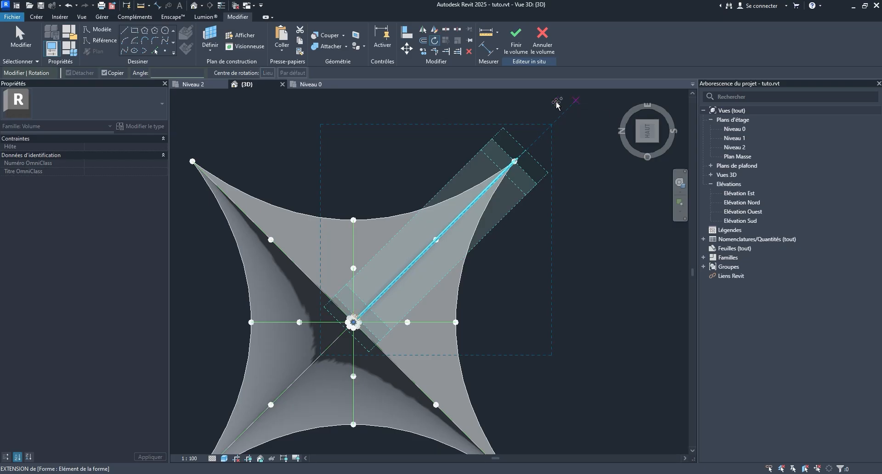
pyautogui.moveTo(345, 140); pyautogui.dragTo(454, 166, button='middle')
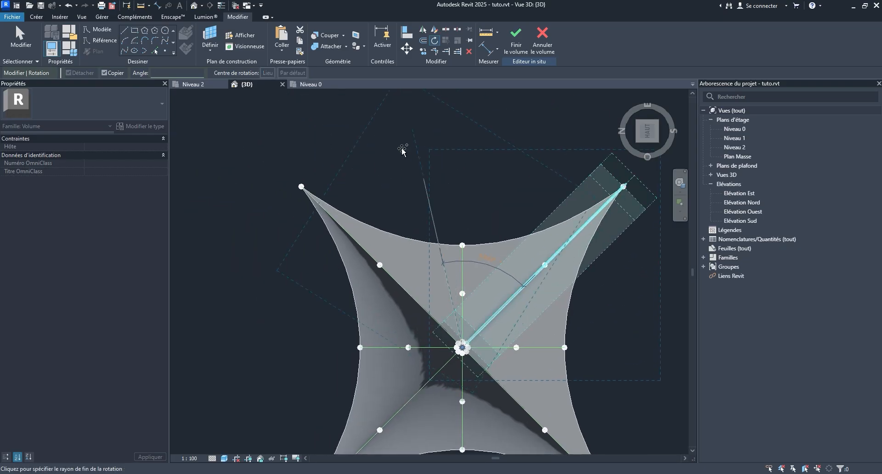
pyautogui.click(251, 140)
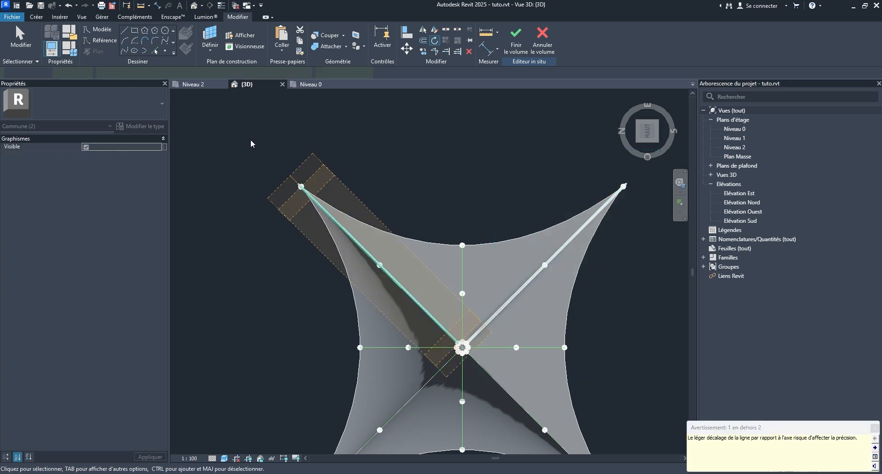
# - Try to rotate a copy of the cables 90° about the mast's centre to the next canopy corner
pyautogui.moveTo(262, 213); pyautogui.dragTo(277, 166, button='middle')
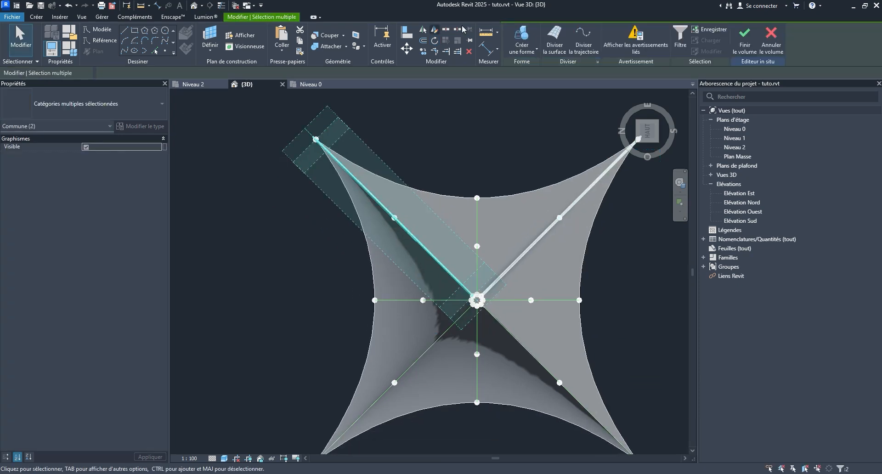
pyautogui.click(435, 42)
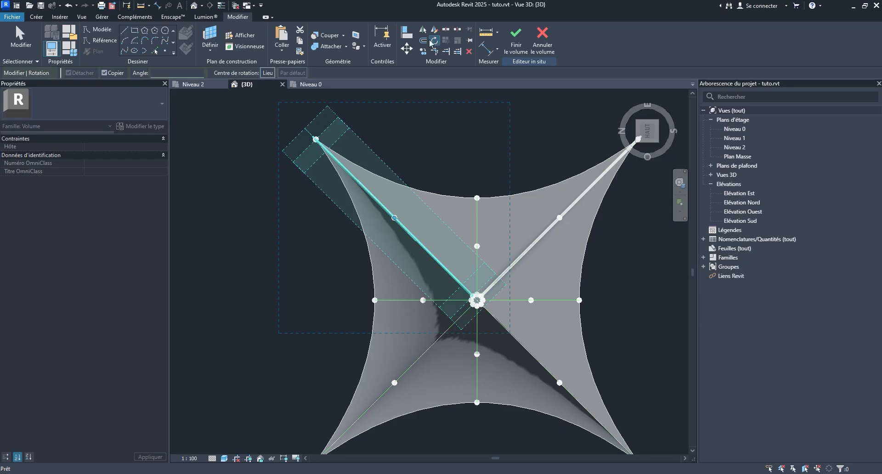
pyautogui.moveTo(292, 151); pyautogui.dragTo(315, 183, button='middle')
pyautogui.scroll(4, 388, 246)
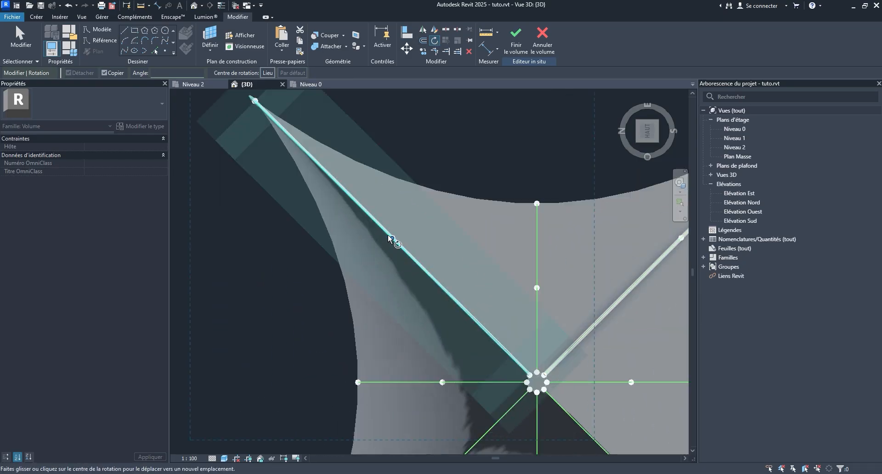
pyautogui.scroll(2, 389, 238)
pyautogui.moveTo(394, 242); pyautogui.dragTo(586, 430)
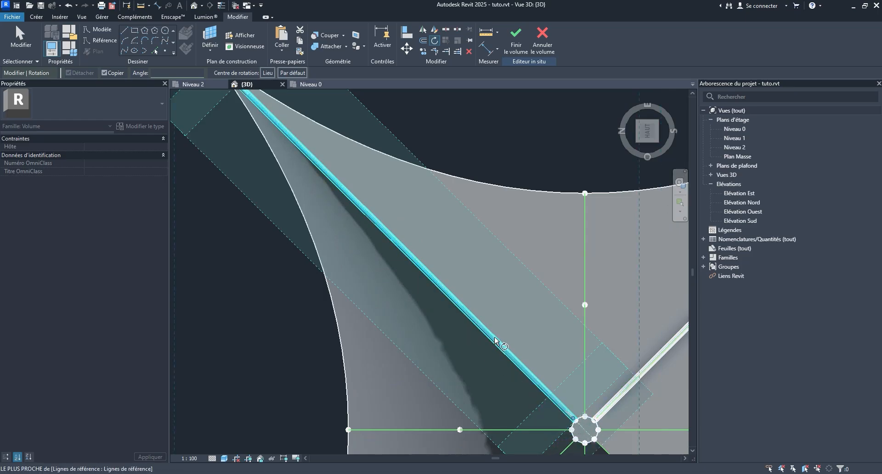
pyautogui.scroll(-5, 400, 207)
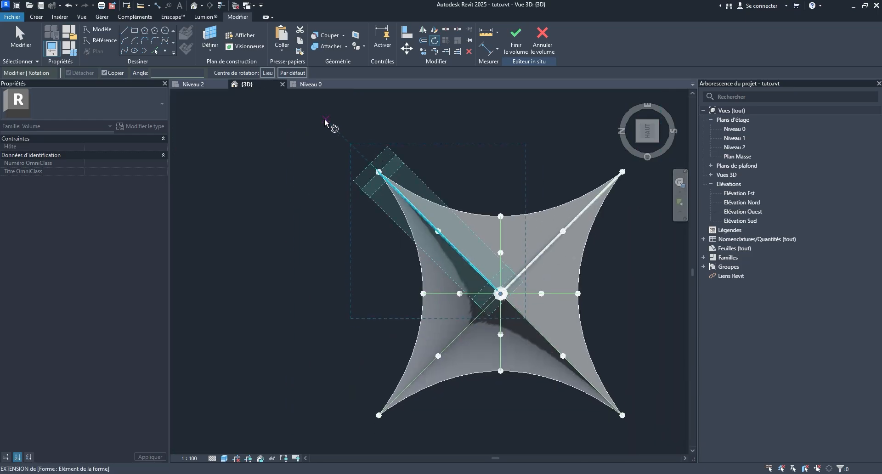
pyautogui.click(324, 117)
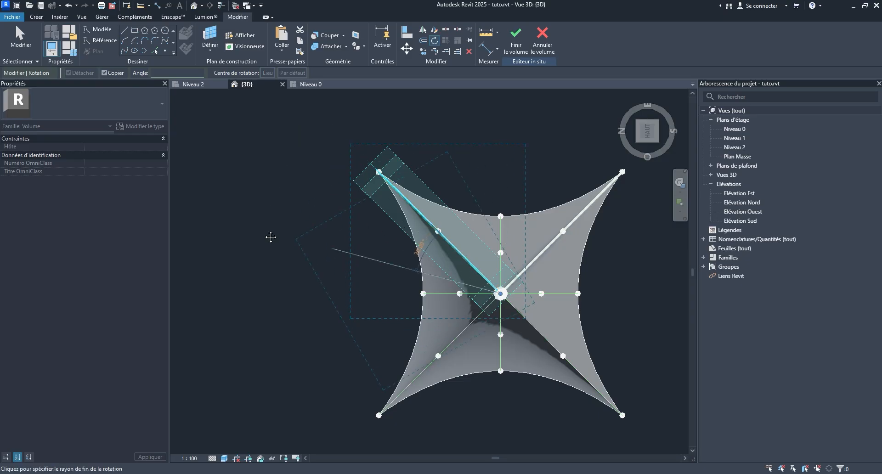
pyautogui.moveTo(258, 302); pyautogui.dragTo(302, 211, button='middle')
pyautogui.moveTo(331, 370); pyautogui.dragTo(321, 316, button='middle')
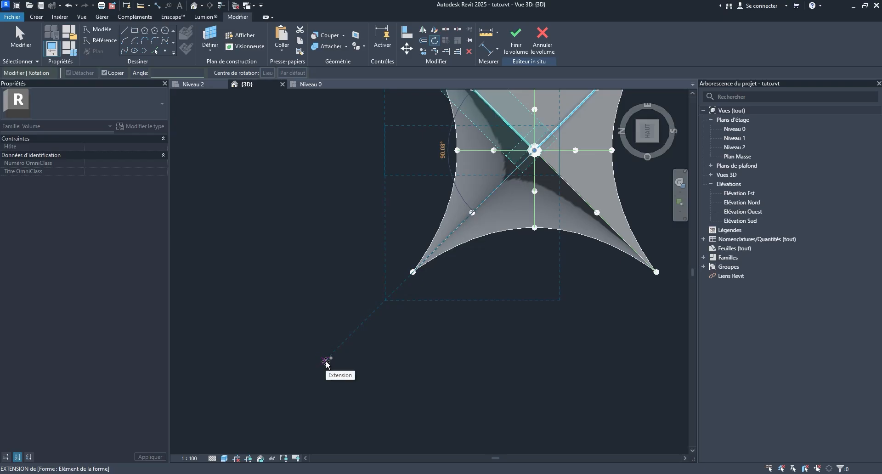
pyautogui.write('90')
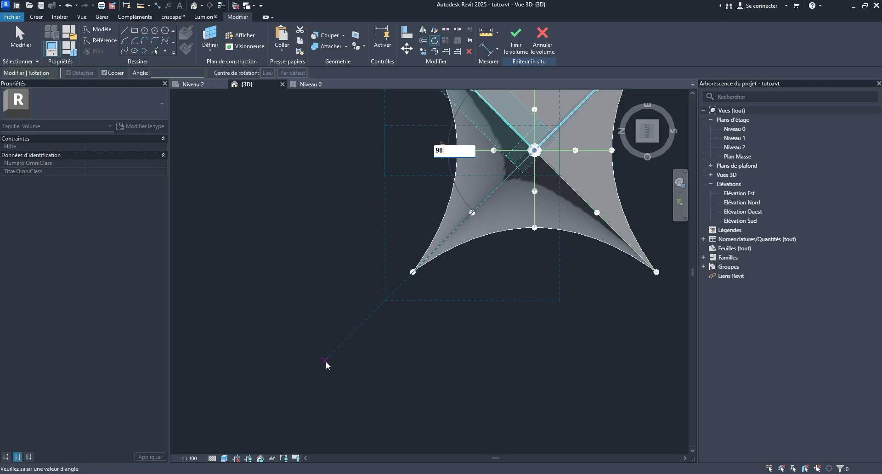
pyautogui.press('Return')
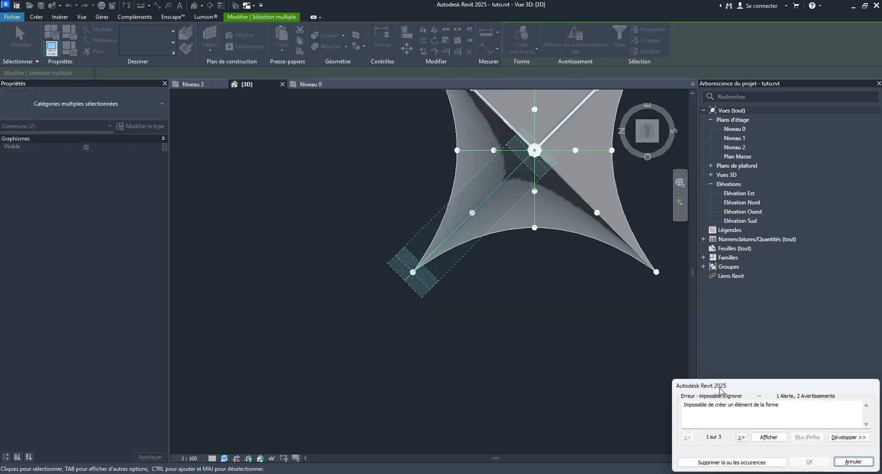
pyautogui.click(853, 463)
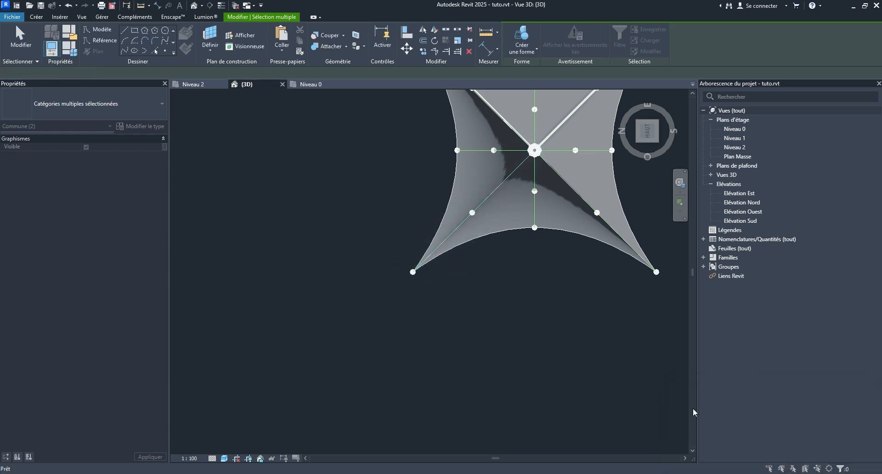
# - Rotate a copy of both corners' upper and lower cables half a turn about the mast's centre onto the two opposite canopy corners
pyautogui.keyDown('shift'); pyautogui.moveTo(450, 312); pyautogui.dragTo(620, 117, button='middle'); pyautogui.keyUp('shift')
pyautogui.press('Tab')
pyautogui.click(530, 112)
pyautogui.scroll(-5, 551, 125)
pyautogui.click(654, 116)
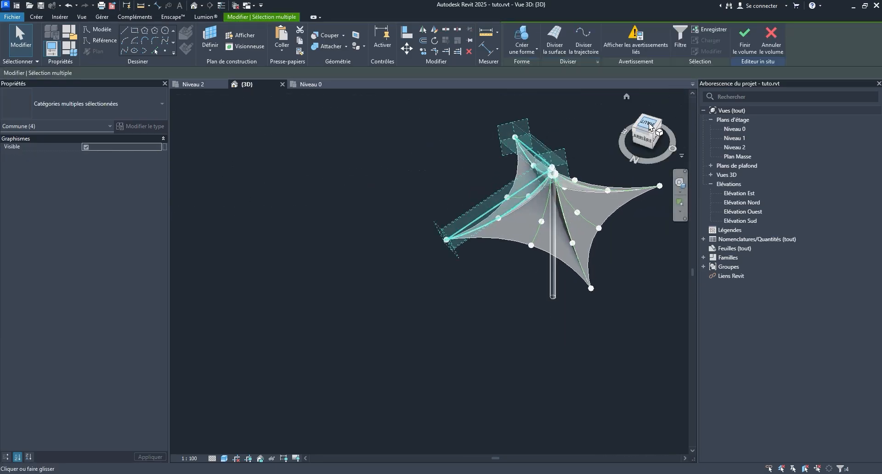
pyautogui.click(434, 41)
pyautogui.scroll(5, 430, 275)
pyautogui.click(425, 273)
pyautogui.click(425, 273)
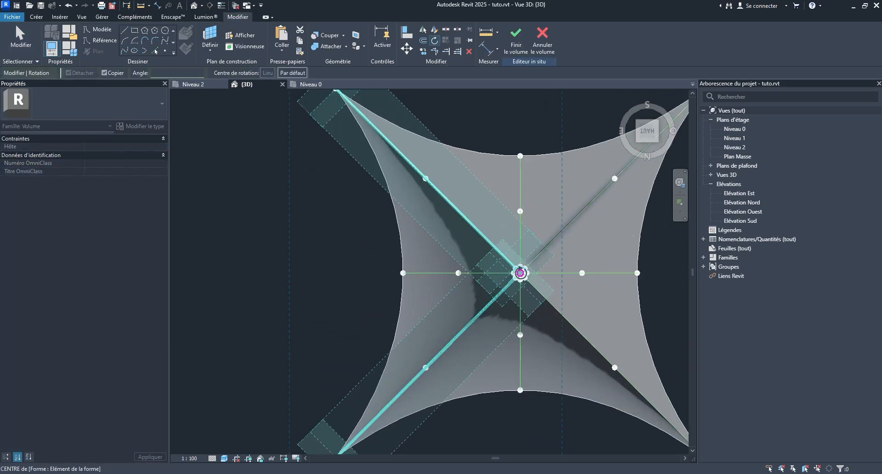
pyautogui.click(520, 272)
pyautogui.moveTo(358, 251); pyautogui.dragTo(384, 230, button='middle')
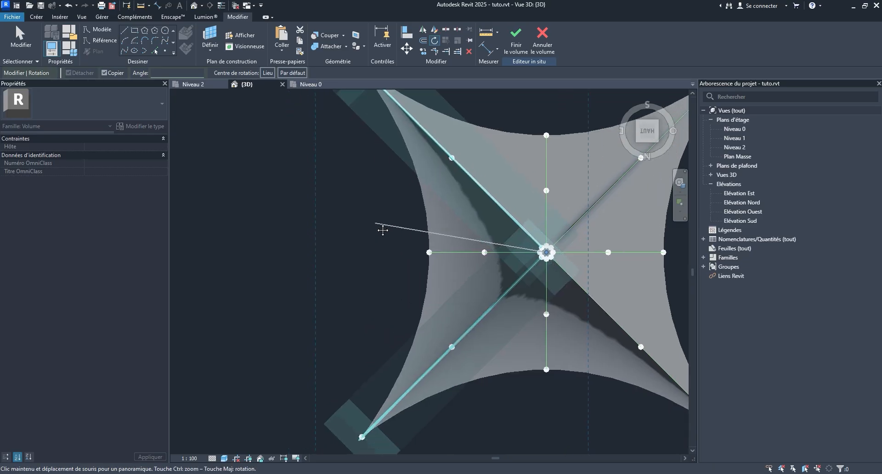
pyautogui.click(257, 254)
pyautogui.scroll(-3, 260, 257)
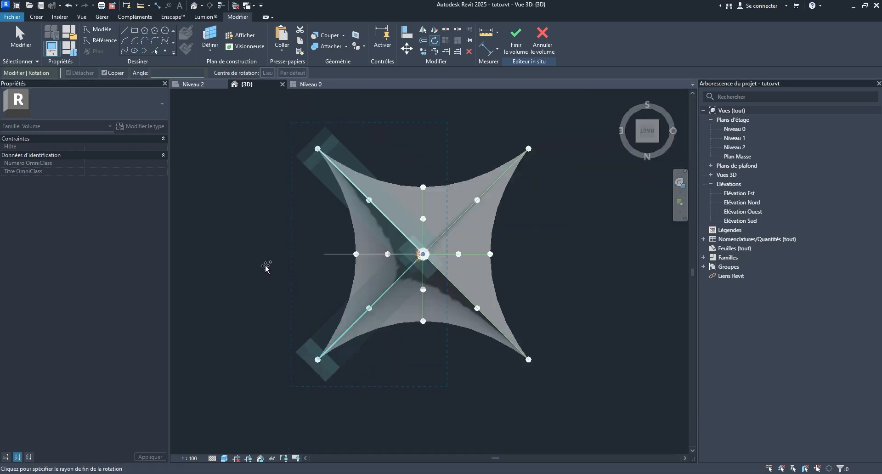
pyautogui.click(576, 222)
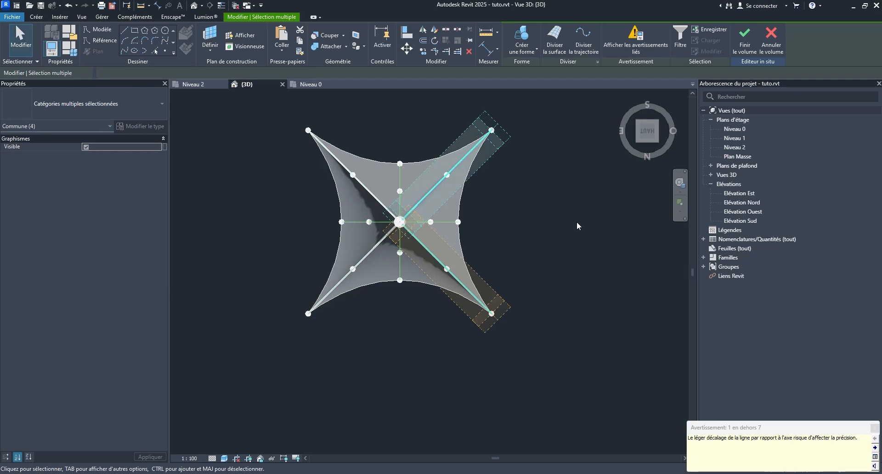
# - Examine the copied cables around the mast top and at all four canopy corners
pyautogui.click(549, 254)
pyautogui.keyDown('shift'); pyautogui.moveTo(549, 254); pyautogui.dragTo(382, 169, button='middle'); pyautogui.keyUp('shift')
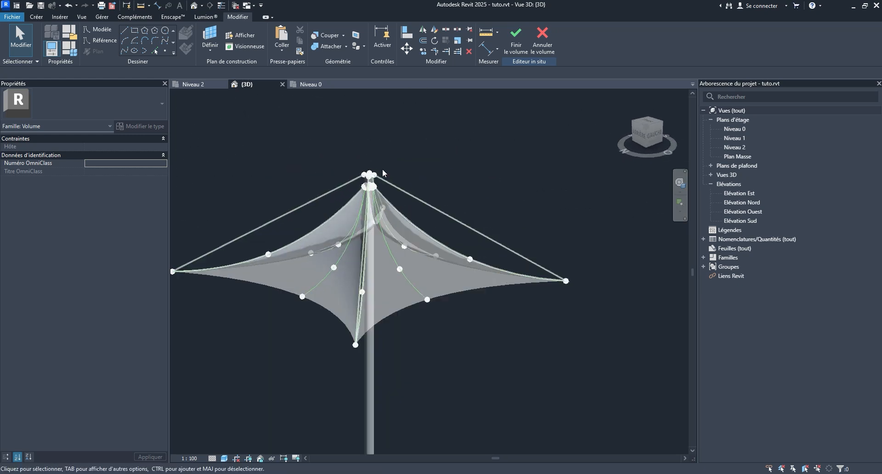
pyautogui.scroll(5, 367, 152)
pyautogui.scroll(-5, 351, 136)
pyautogui.keyDown('shift'); pyautogui.moveTo(351, 136); pyautogui.dragTo(558, 290, button='middle'); pyautogui.keyUp('shift')
pyautogui.scroll(-2, 537, 321)
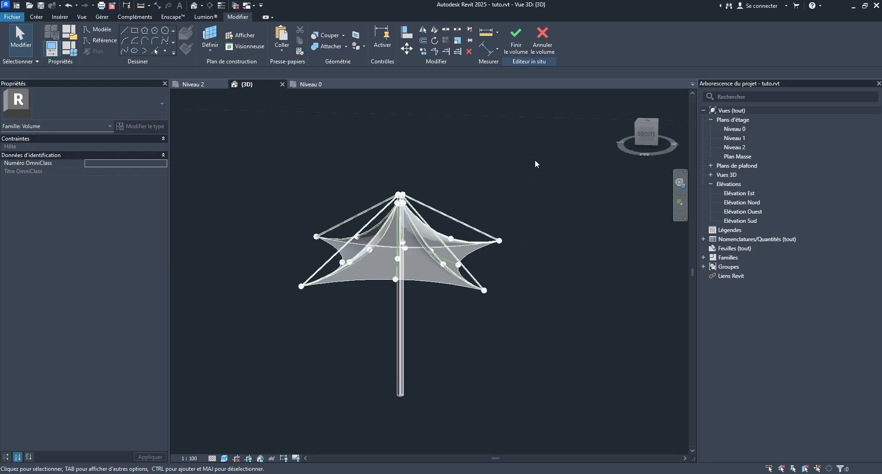
pyautogui.scroll(3, 498, 197)
pyautogui.moveTo(498, 197)
pyautogui.keyDown('shift'); pyautogui.mouseDown(button='middle')
pyautogui.moveTo(663, 193)
pyautogui.moveTo(483, 199)
pyautogui.mouseUp(button='middle'); pyautogui.keyUp('shift')
# - Finish the in-place mass and check the completed canopy from several sides
pyautogui.click(513, 42)
pyautogui.scroll(-2, 525, 225)
pyautogui.click(532, 332)
pyautogui.keyDown('shift'); pyautogui.moveTo(532, 332); pyautogui.dragTo(499, 330, button='middle'); pyautogui.keyUp('shift')
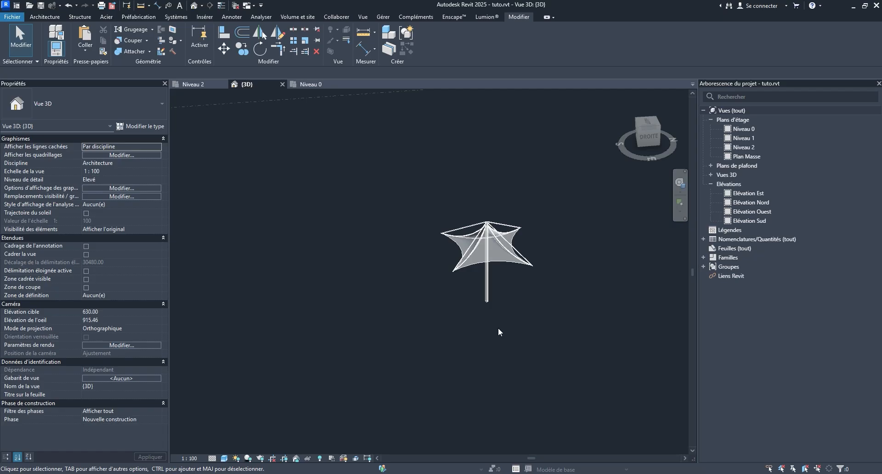
pyautogui.keyDown('shift'); pyautogui.moveTo(470, 276); pyautogui.dragTo(416, 279, button='middle'); pyautogui.keyUp('shift')
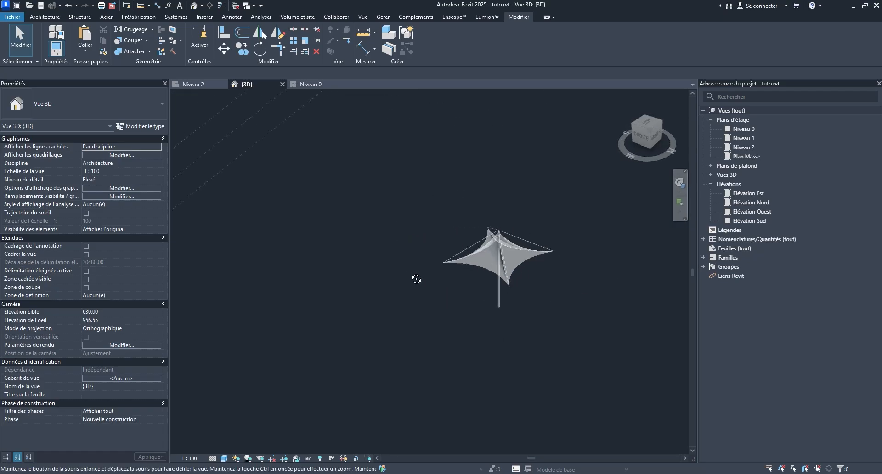
pyautogui.scroll(6, 483, 260)
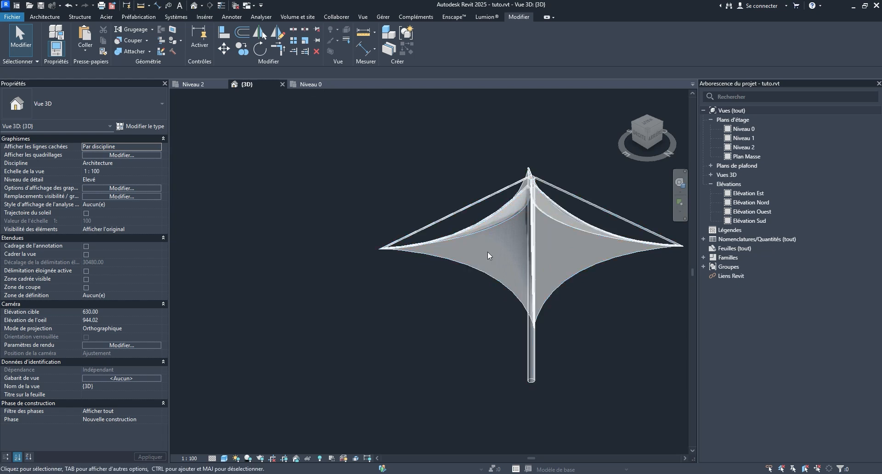
pyautogui.keyDown('shift'); pyautogui.moveTo(532, 266); pyautogui.dragTo(502, 313, button='middle'); pyautogui.keyUp('shift')
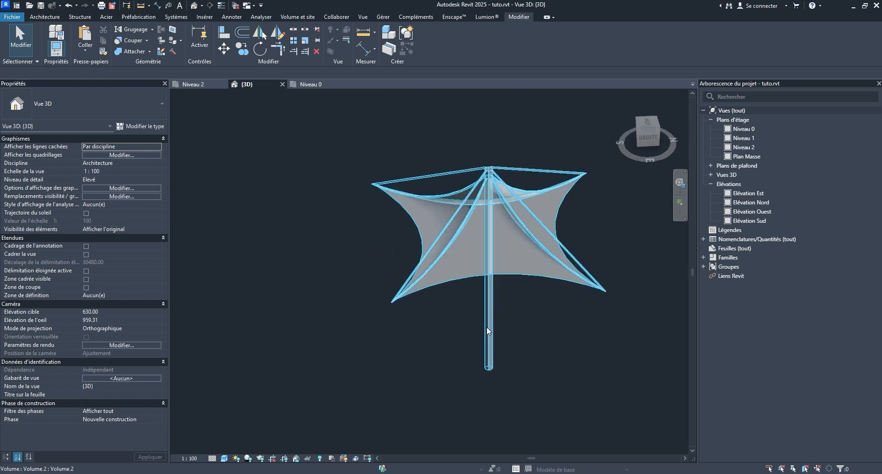
pyautogui.keyDown('shift'); pyautogui.moveTo(546, 174); pyautogui.dragTo(523, 235, button='middle'); pyautogui.keyUp('shift')
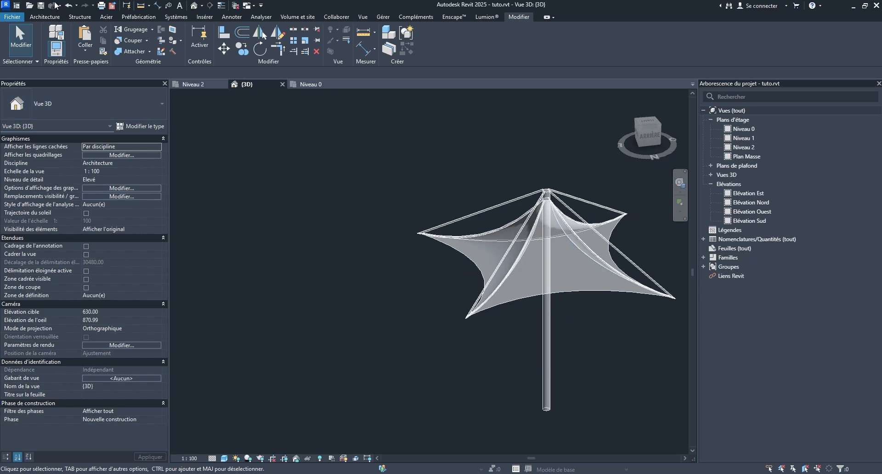
# - Start an architectural wall and duplicate the basic wall type Générique - Ext. 200 mm as "Textile 2mm"
pyautogui.click(45, 17)
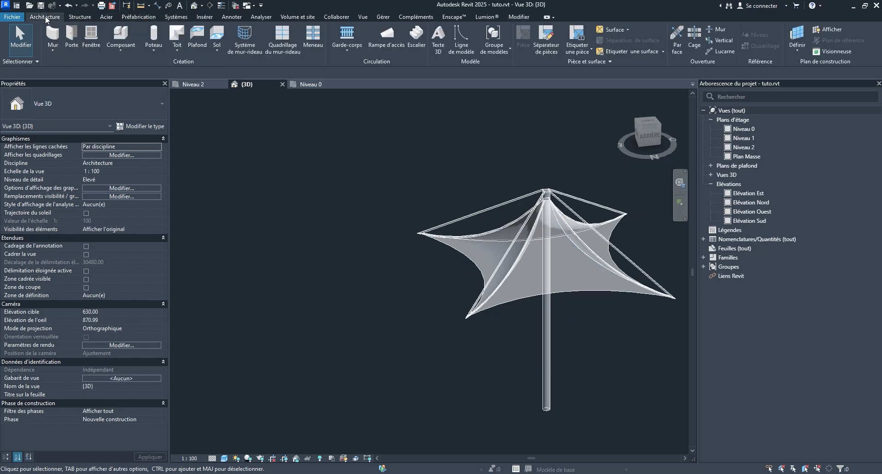
pyautogui.click(54, 50)
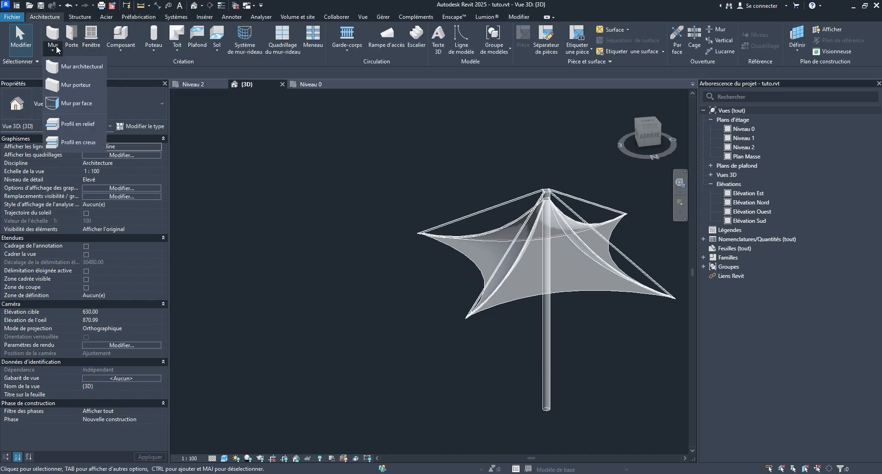
pyautogui.click(82, 66)
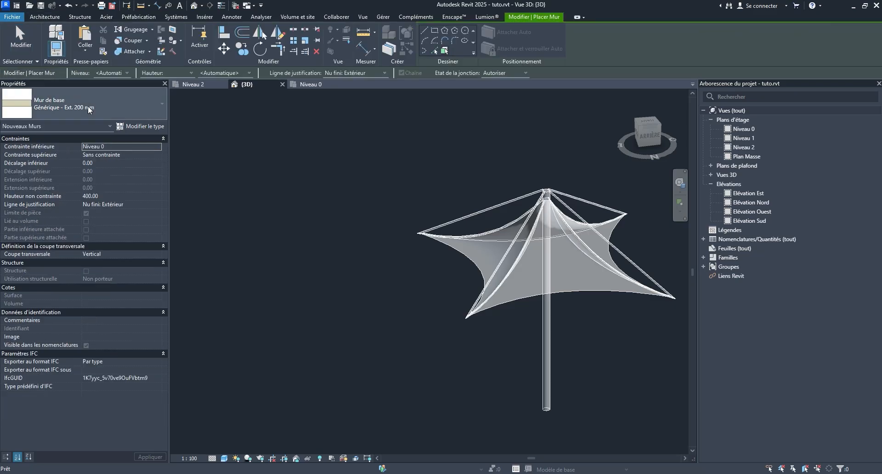
pyautogui.click(141, 127)
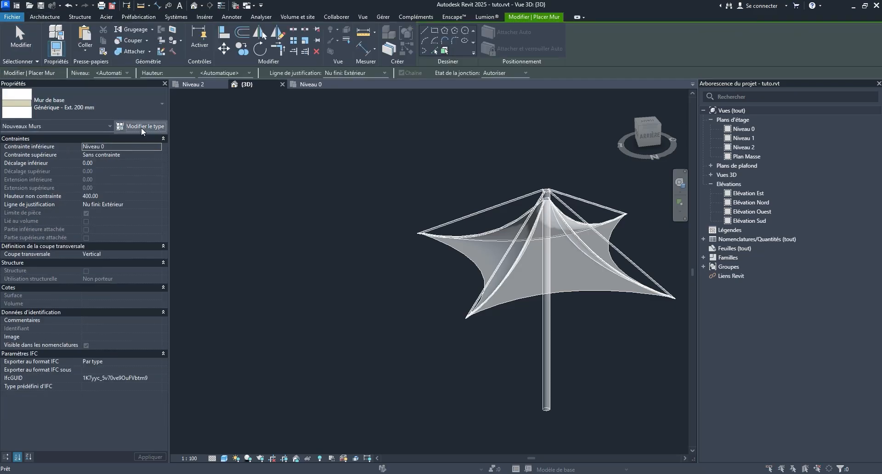
pyautogui.click(420, 151)
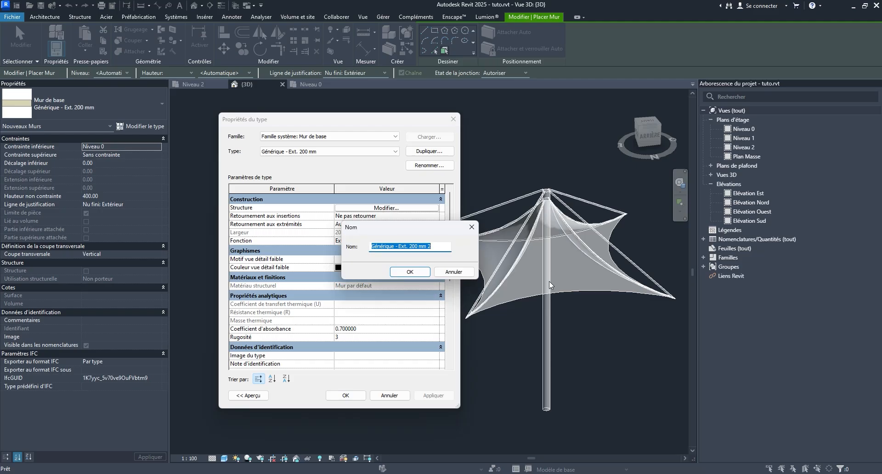
pyautogui.write('Textile 2mm')
pyautogui.click(419, 271)
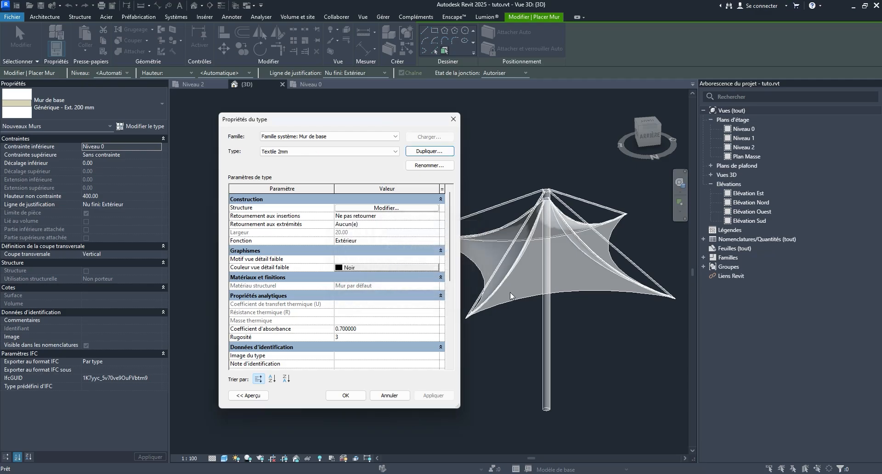
# - Create a new material named "Tissu" from the material setting of the Textile 2mm wall's structural layer
pyautogui.click(398, 209)
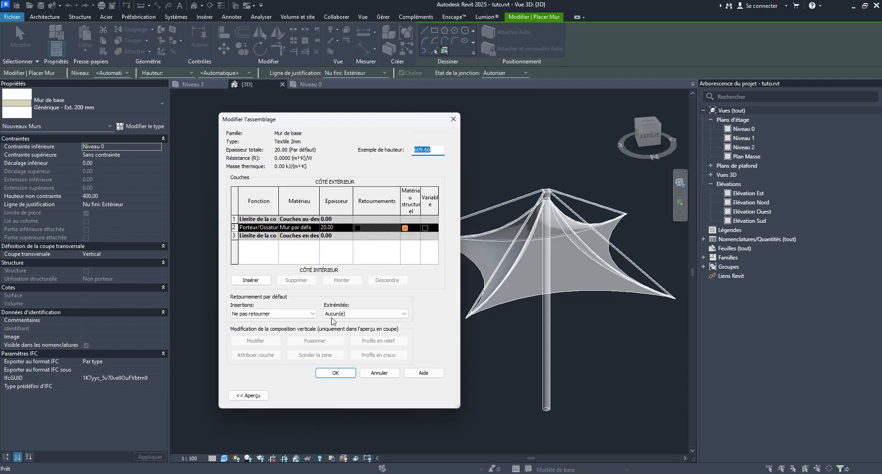
pyautogui.click(315, 227)
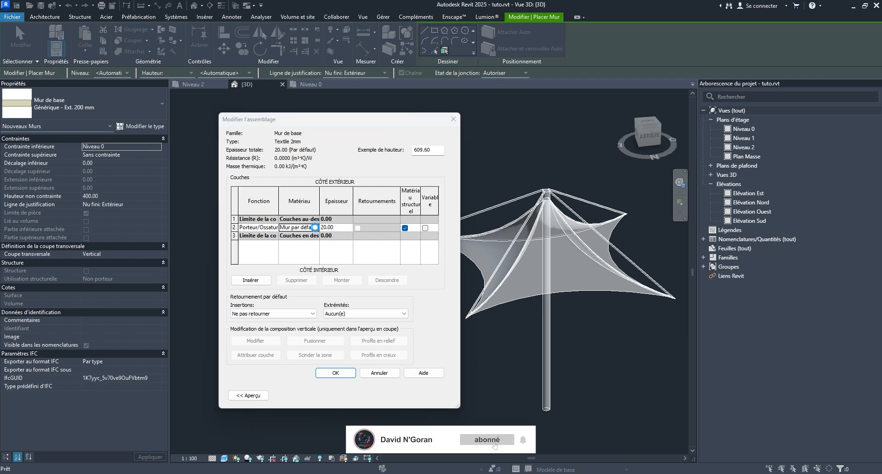
pyautogui.click(315, 227)
pyautogui.scroll(-10, 101, 239)
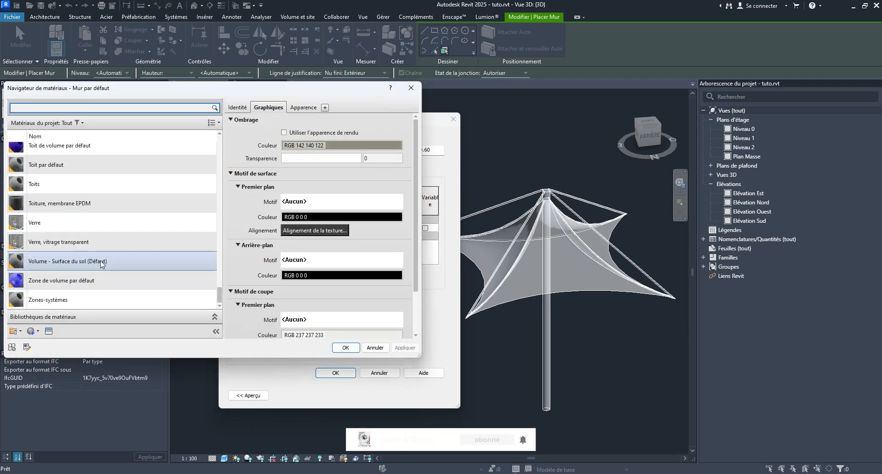
pyautogui.click(39, 332)
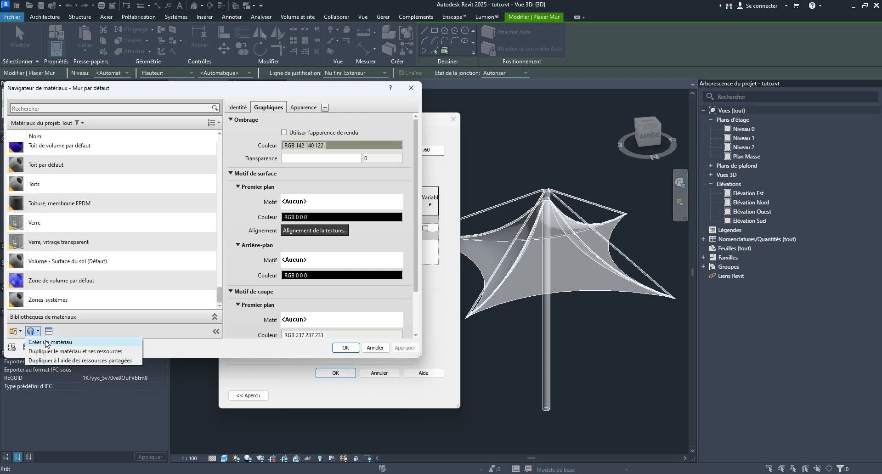
pyautogui.click(47, 342)
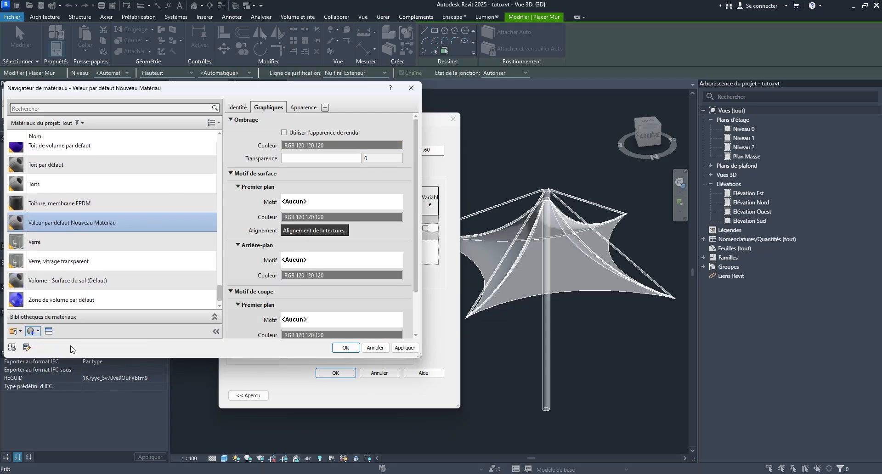
pyautogui.rightClick(111, 223)
pyautogui.click(134, 259)
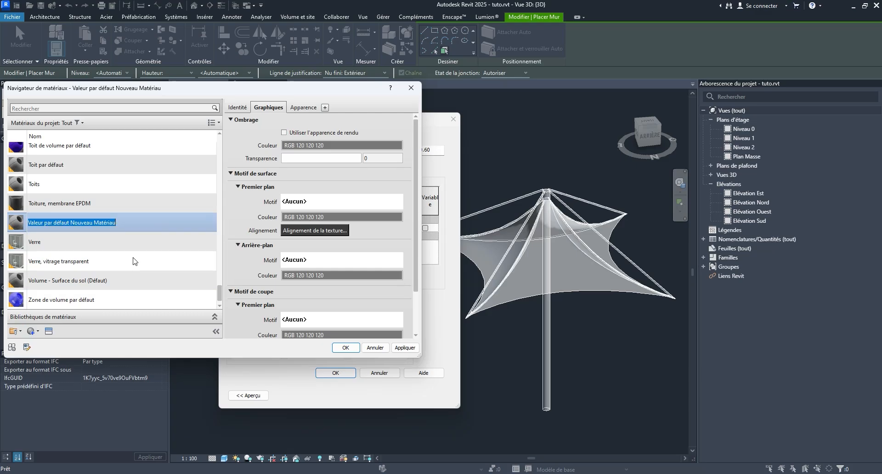
pyautogui.write('Tissu')
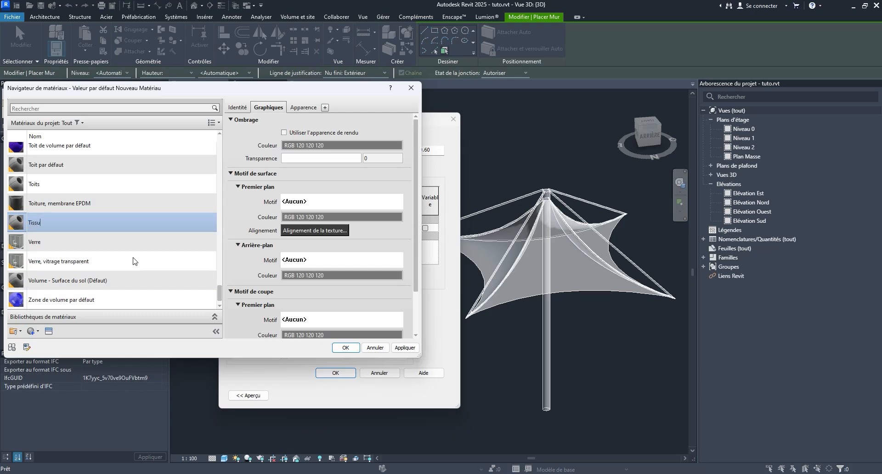
# - Confirm the Tissu material name and replace its appearance with the Autodesk fabric asset Rayures - Bleu et blanc
pyautogui.press('Return')
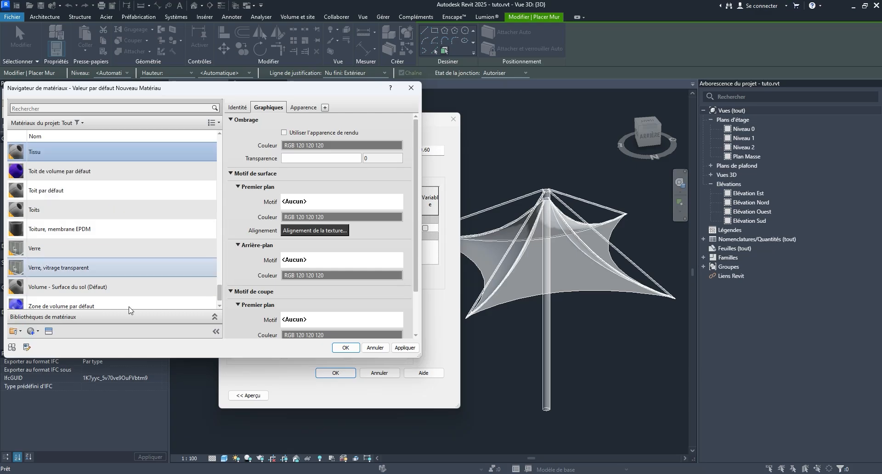
pyautogui.click(48, 331)
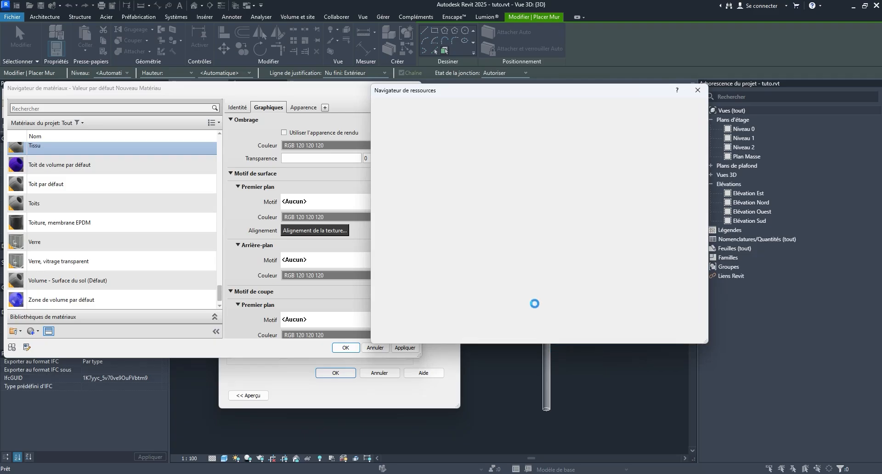
pyautogui.click(374, 150)
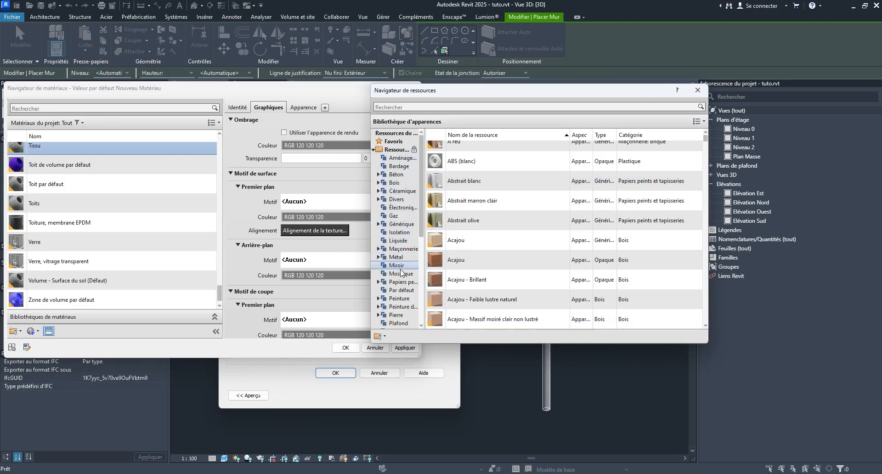
pyautogui.click(398, 323)
pyautogui.moveTo(422, 189); pyautogui.dragTo(417, 251)
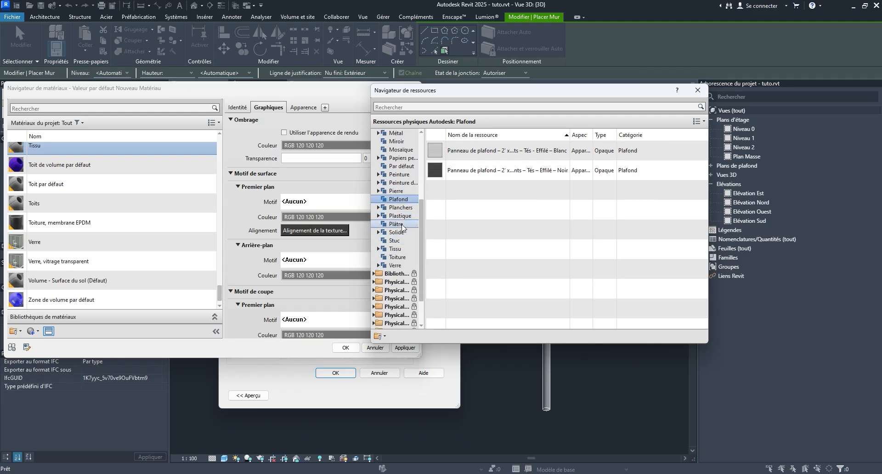
pyautogui.click(401, 249)
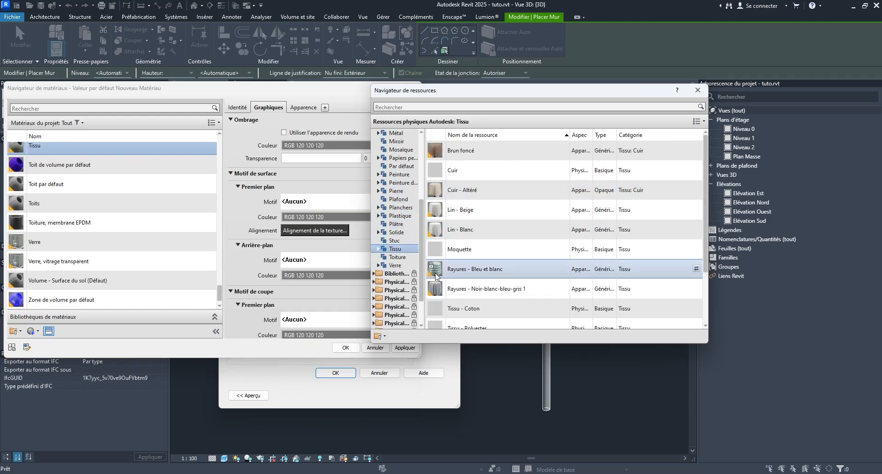
pyautogui.click(696, 268)
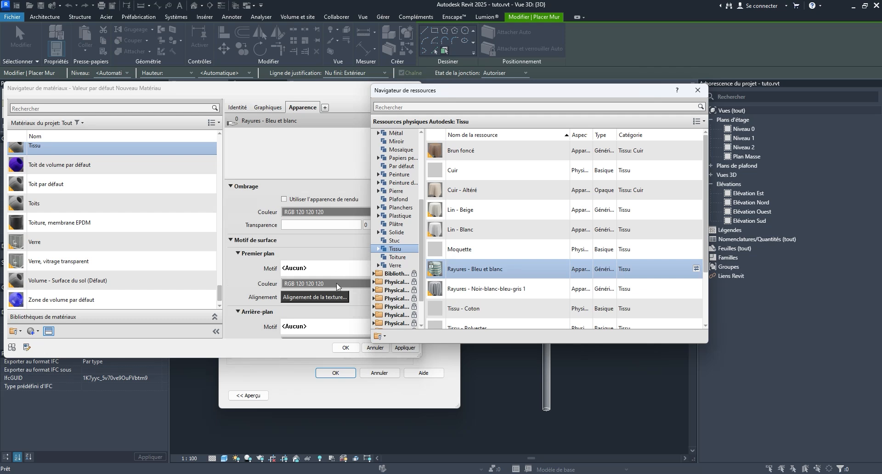
pyautogui.click(242, 92)
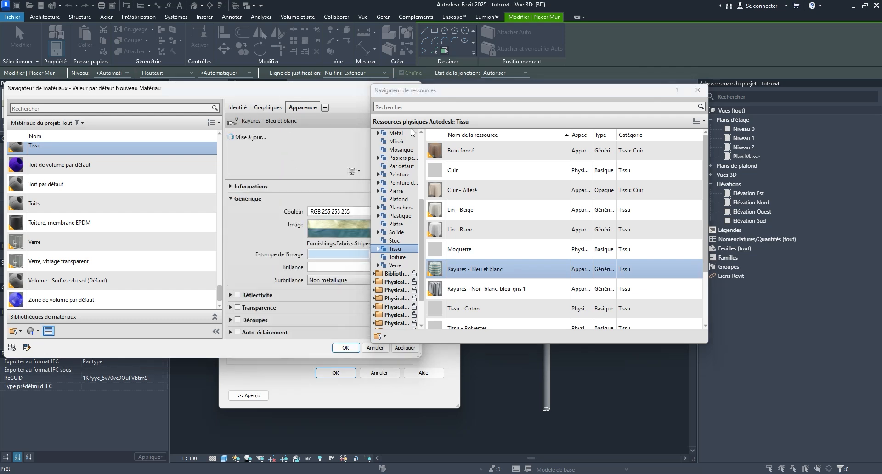
pyautogui.click(698, 91)
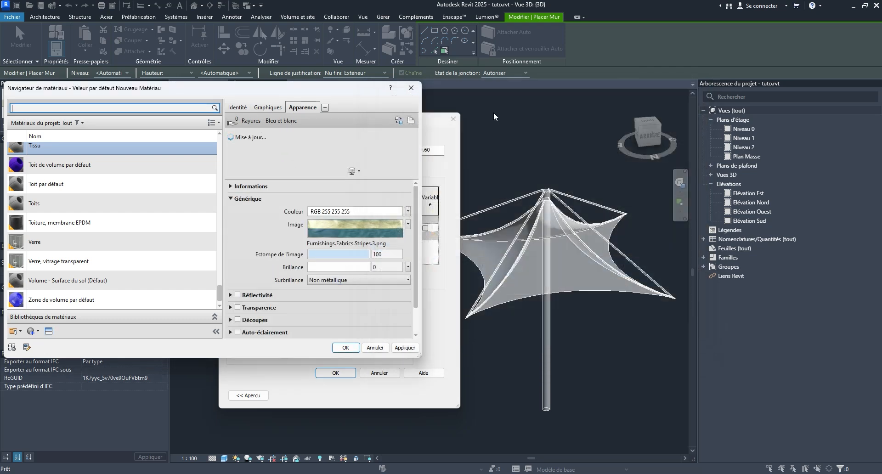
# - Make the Tissu material use its render appearance for shading, accept it, and set the wall's structural layer thickness to 0.2
pyautogui.click(273, 107)
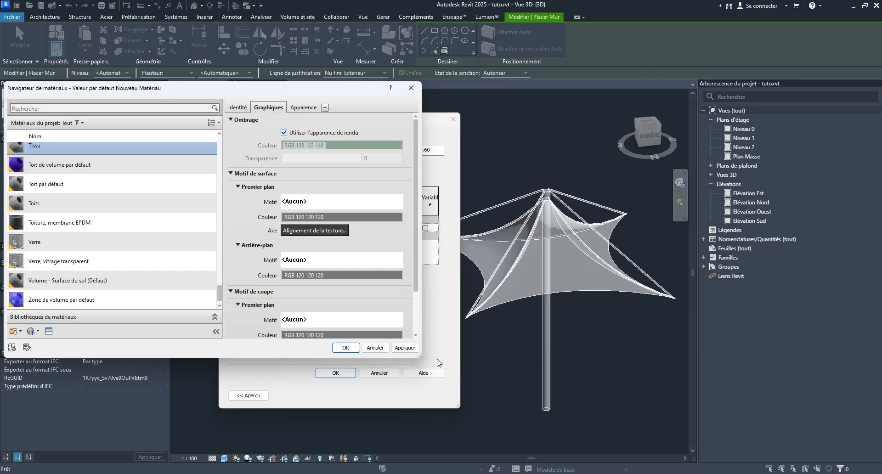
pyautogui.click(405, 349)
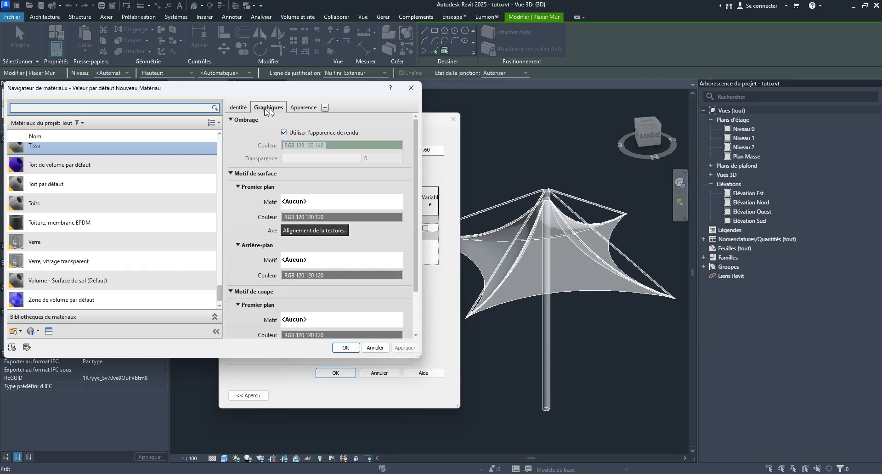
pyautogui.moveTo(168, 95); pyautogui.dragTo(327, 92)
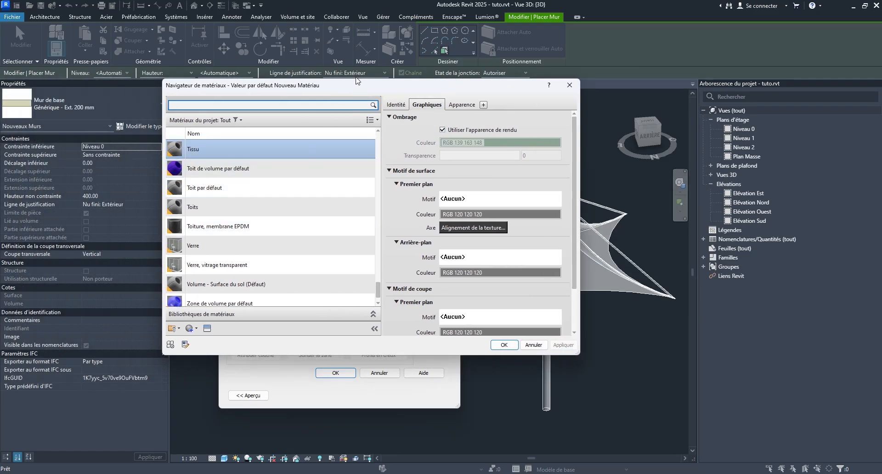
pyautogui.click(504, 345)
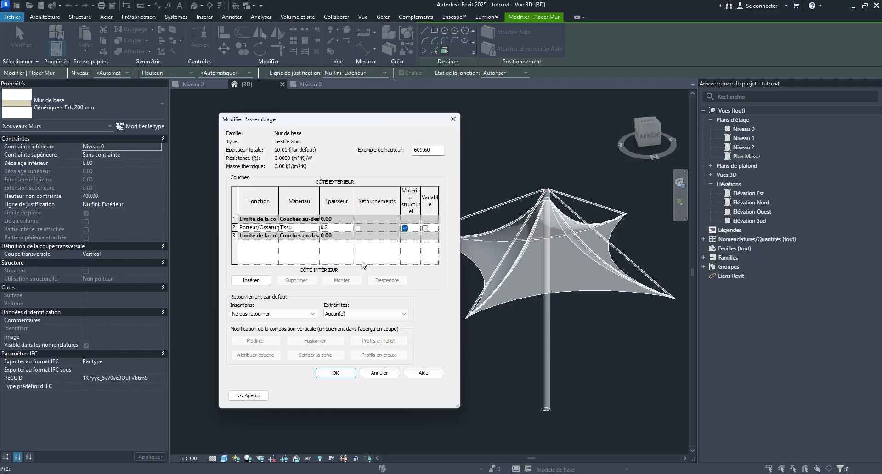
pyautogui.click(354, 375)
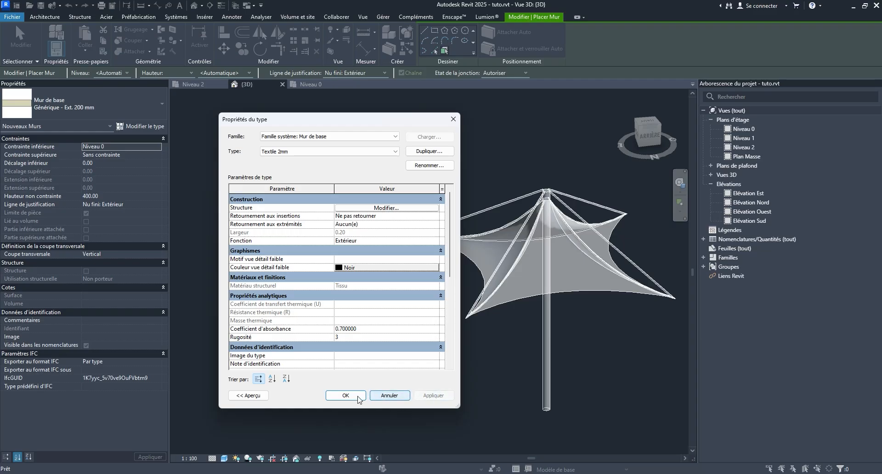
# - Confirm the Textile 2mm wall type and apply it to the fabric faces of the canopy mass
pyautogui.click(346, 395)
pyautogui.moveTo(336, 294); pyautogui.dragTo(360, 294, button='middle')
pyautogui.keyDown('shift'); pyautogui.moveTo(433, 299); pyautogui.dragTo(558, 395, button='middle'); pyautogui.keyUp('shift')
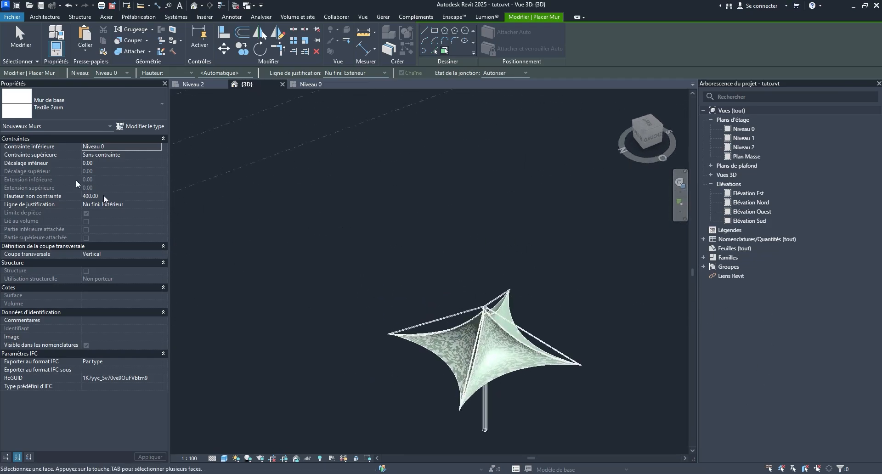
# - Duplicate the Textile 2mm wall type as "Metal Alu 2mm"
pyautogui.click(141, 127)
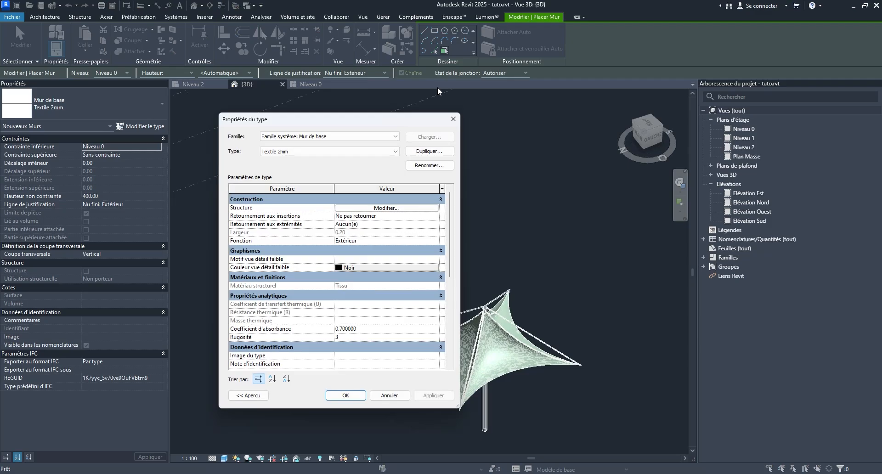
pyautogui.click(427, 151)
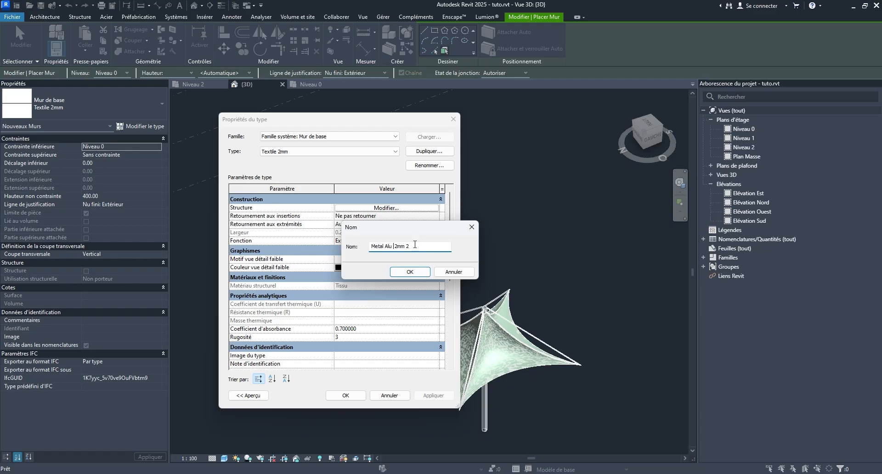
pyautogui.click(410, 272)
# - Assign the Aluminium1 material to the structural layer of Metal Alu 2mm and confirm the wall type
pyautogui.click(386, 208)
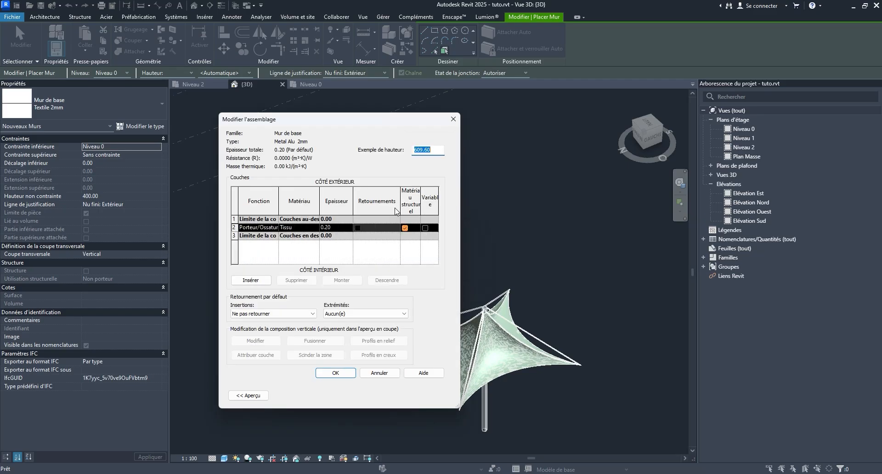
pyautogui.click(317, 227)
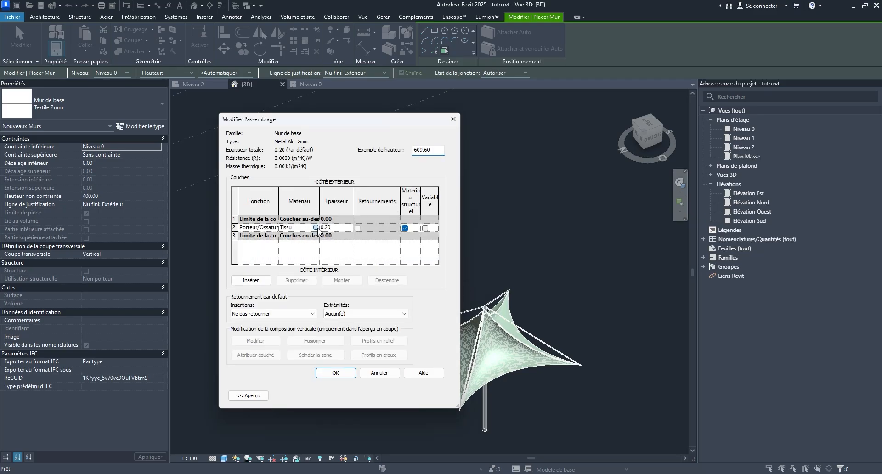
pyautogui.click(317, 227)
pyautogui.scroll(-3, 257, 207)
pyautogui.scroll(20, 267, 262)
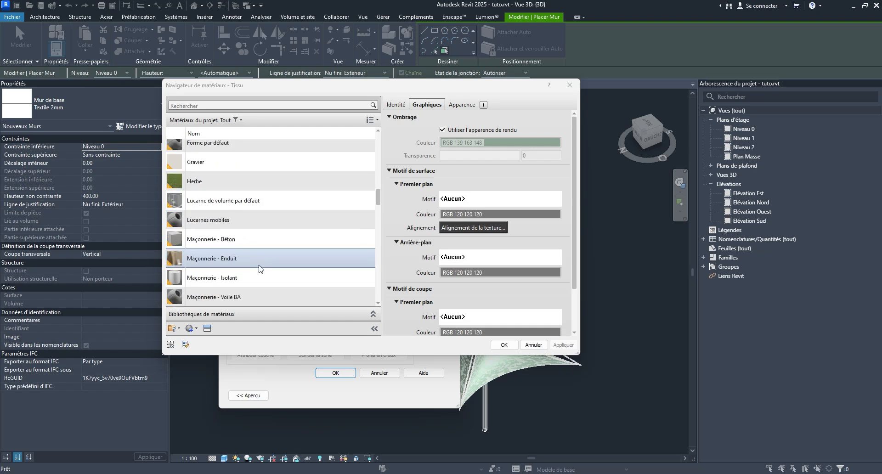
pyautogui.click(231, 158)
pyautogui.scroll(-1, 363, 225)
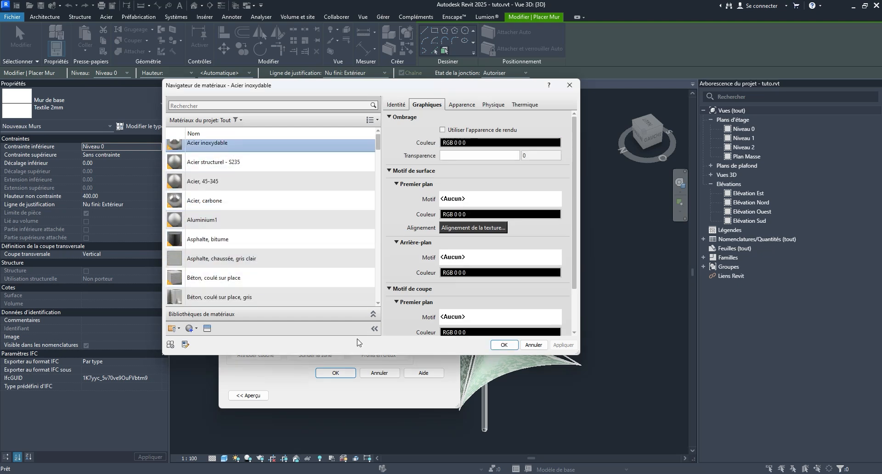
pyautogui.click(228, 223)
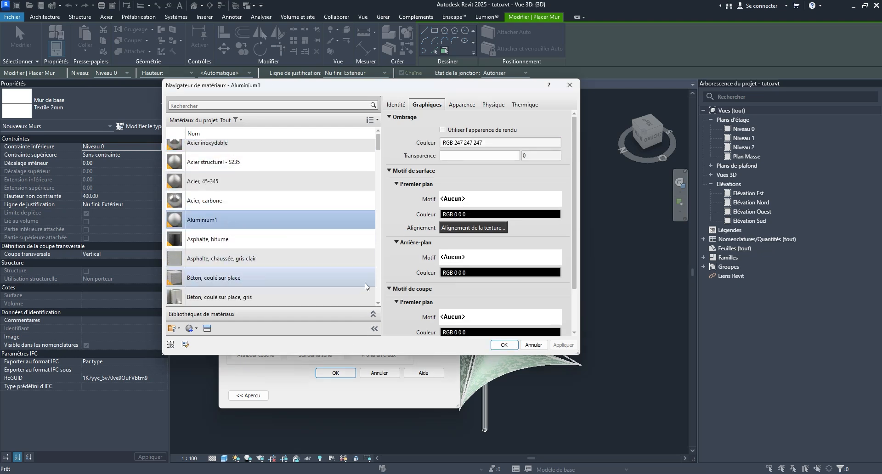
pyautogui.click(504, 345)
pyautogui.click(342, 372)
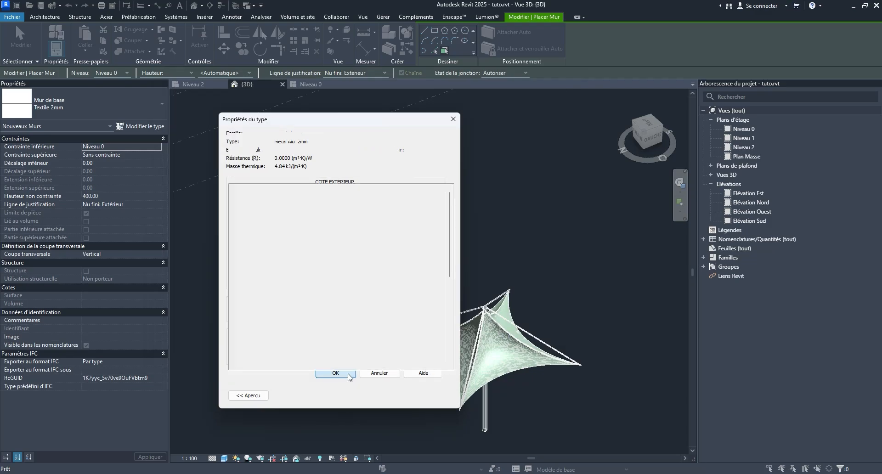
pyautogui.click(429, 398)
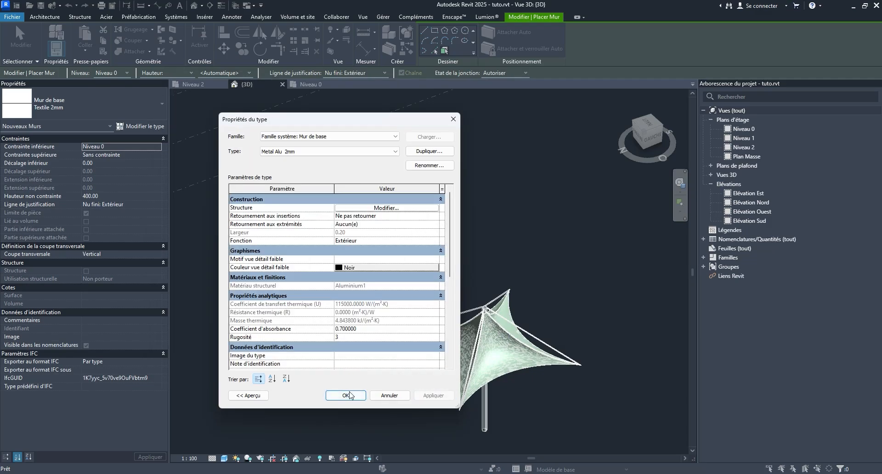
pyautogui.click(358, 394)
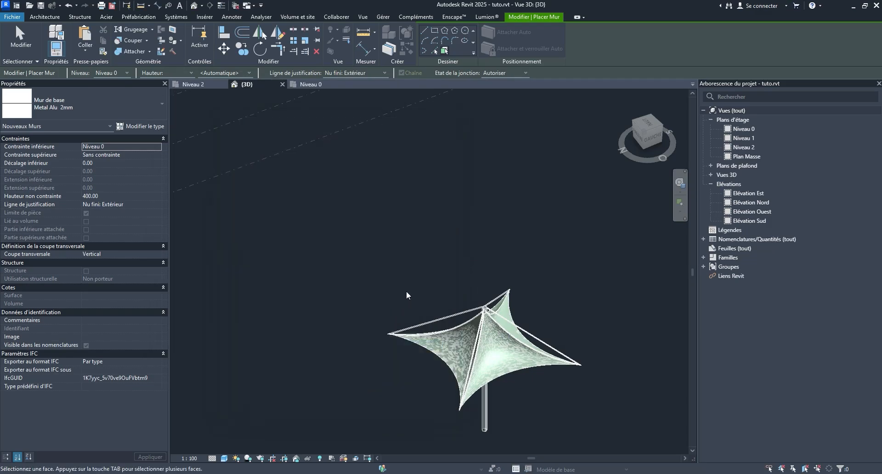
# - Apply the Metal Alu 2mm wall to the faces of the central mast
pyautogui.scroll(3, 492, 351)
pyautogui.scroll(2, 492, 349)
pyautogui.scroll(-3, 495, 346)
pyautogui.keyDown('shift'); pyautogui.moveTo(495, 346); pyautogui.dragTo(393, 366, button='middle'); pyautogui.keyUp('shift')
pyautogui.scroll(4, 393, 368)
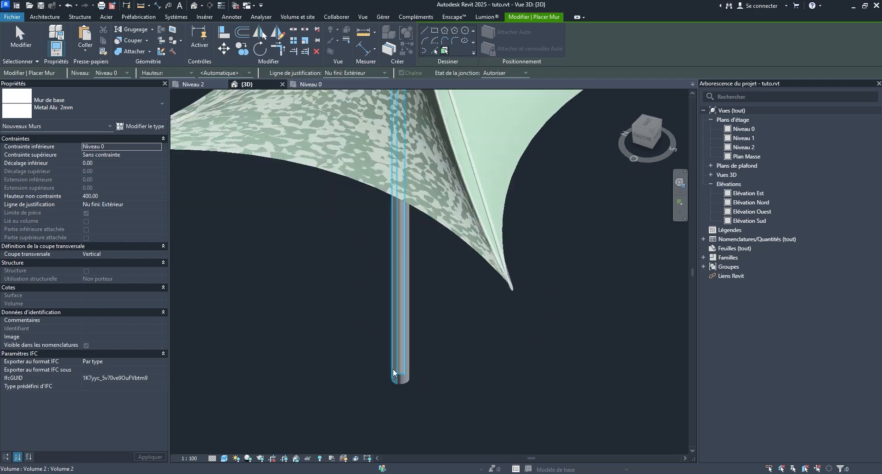
pyautogui.scroll(-4, 455, 369)
pyautogui.keyDown('shift'); pyautogui.moveTo(451, 399); pyautogui.dragTo(528, 321, button='middle'); pyautogui.keyUp('shift')
pyautogui.scroll(5, 424, 105)
pyautogui.scroll(6, 416, 124)
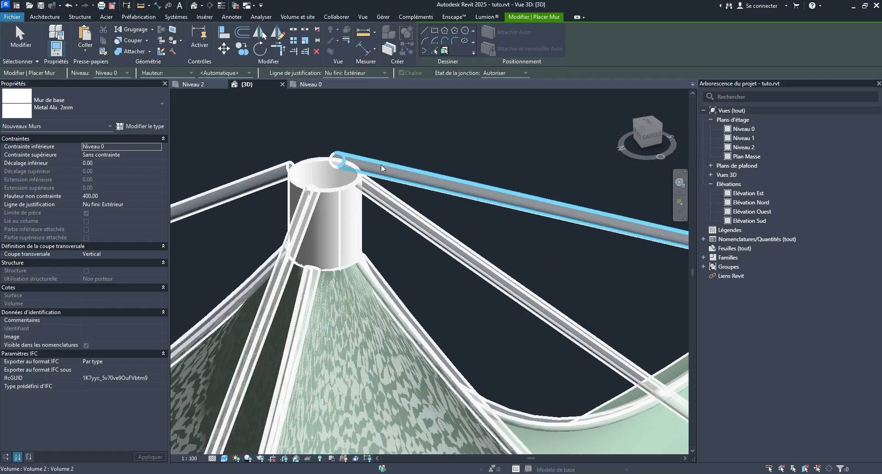
# - Apply the Metal Alu 2mm wall to the faces and end of the first stay cable at the mast top
pyautogui.click(332, 160)
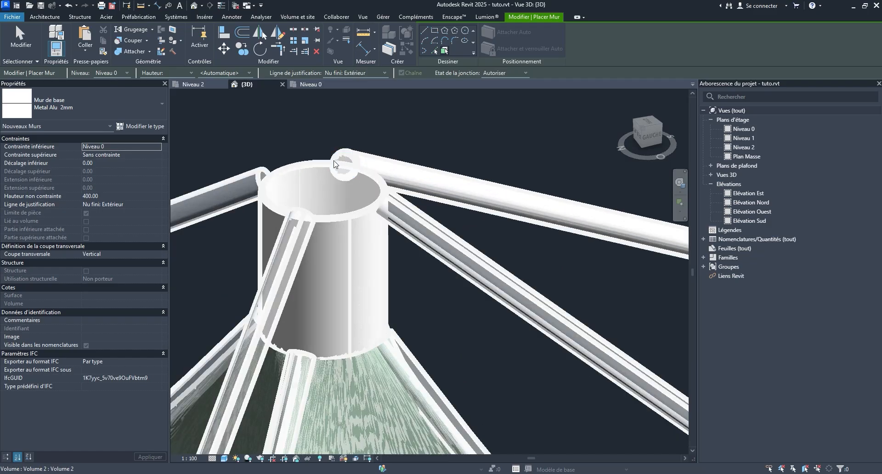
pyautogui.click(334, 160)
pyautogui.scroll(-3, 341, 187)
pyautogui.keyDown('shift'); pyautogui.moveTo(340, 188); pyautogui.dragTo(498, 247, button='middle'); pyautogui.keyUp('shift')
pyautogui.scroll(3, 481, 180)
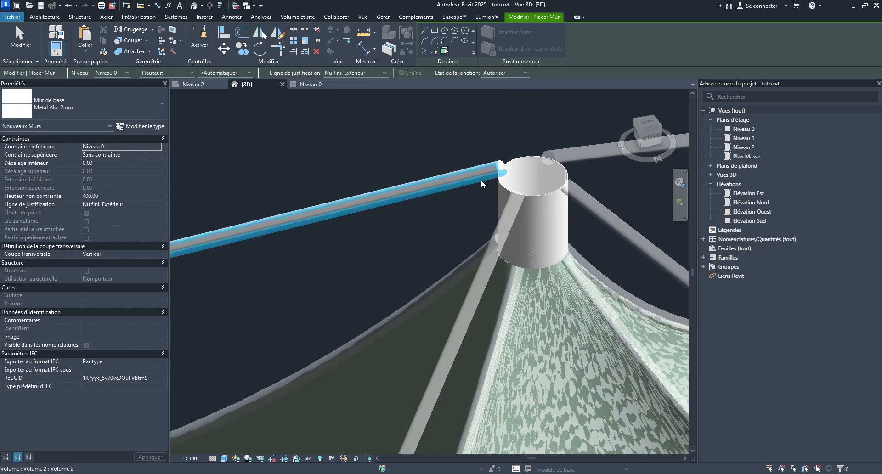
pyautogui.scroll(-2, 476, 176)
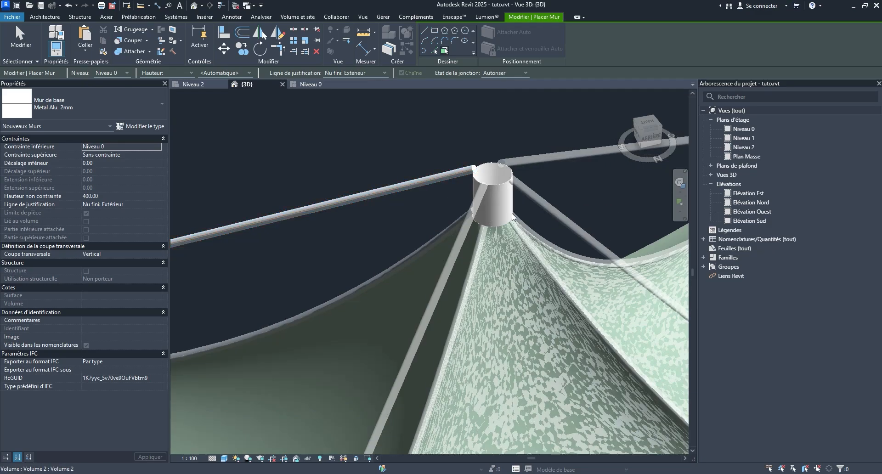
# - Continue covering the stay cables and their end faces around the mast top with the Metal Alu 2mm wall
pyautogui.keyDown('shift'); pyautogui.moveTo(554, 221); pyautogui.dragTo(499, 372, button='middle'); pyautogui.keyUp('shift')
pyautogui.scroll(-3, 291, 258)
pyautogui.scroll(3, 324, 277)
pyautogui.click(337, 273)
pyautogui.scroll(-2, 337, 273)
pyautogui.scroll(6, 497, 368)
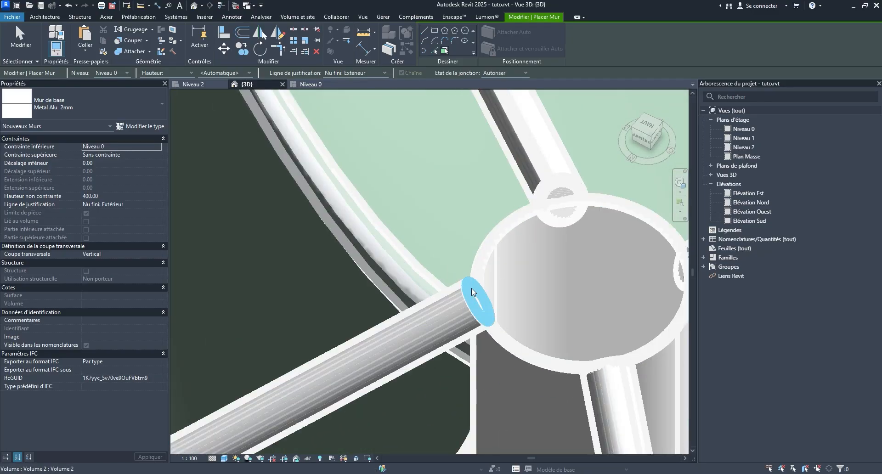
# - Apply the Metal Alu 2mm wall to the remaining cable faces, working out to the canopy corners
pyautogui.keyDown('shift'); pyautogui.moveTo(392, 303); pyautogui.dragTo(652, 338, button='middle'); pyautogui.keyUp('shift')
pyautogui.scroll(-4, 399, 321)
pyautogui.keyDown('shift'); pyautogui.moveTo(388, 329); pyautogui.dragTo(492, 181, button='middle'); pyautogui.keyUp('shift')
pyautogui.click(321, 312)
pyautogui.scroll(-5, 371, 258)
pyautogui.keyDown('shift'); pyautogui.moveTo(359, 294); pyautogui.dragTo(585, 246, button='middle'); pyautogui.keyUp('shift')
pyautogui.scroll(6, 352, 236)
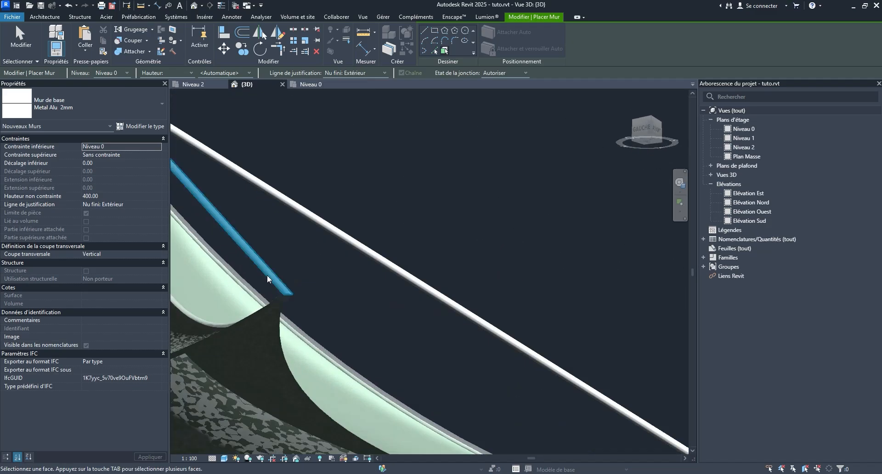
pyautogui.scroll(4, 268, 277)
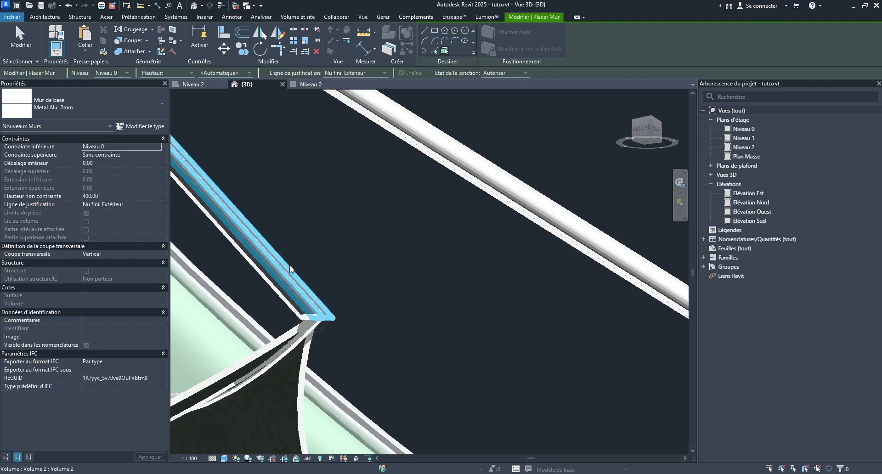
# - Examine the fabric, cable and mast finishes of the canopy from several sides
pyautogui.scroll(-5, 370, 276)
pyautogui.scroll(-3, 404, 279)
pyautogui.keyDown('shift'); pyautogui.moveTo(405, 285); pyautogui.dragTo(197, 411, button='middle'); pyautogui.keyUp('shift')
pyautogui.moveTo(281, 384); pyautogui.dragTo(493, 340, button='middle')
pyautogui.keyDown('shift'); pyautogui.moveTo(472, 336); pyautogui.dragTo(337, 258, button='middle'); pyautogui.keyUp('shift')
pyautogui.keyDown('shift'); pyautogui.moveTo(378, 355); pyautogui.dragTo(536, 366, button='middle'); pyautogui.keyUp('shift')
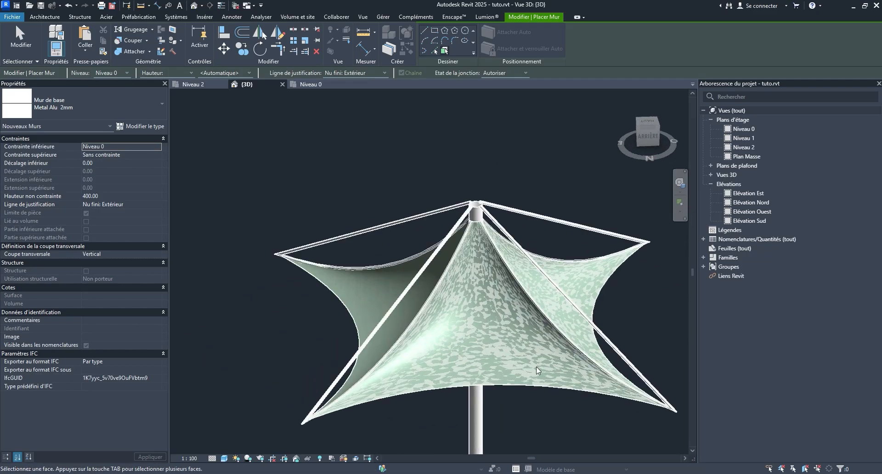
pyautogui.scroll(-5, 491, 332)
pyautogui.keyDown('shift'); pyautogui.moveTo(470, 324); pyautogui.dragTo(512, 325, button='middle'); pyautogui.keyUp('shift')
pyautogui.scroll(4, 417, 290)
pyautogui.keyDown('shift'); pyautogui.moveTo(401, 332); pyautogui.dragTo(430, 343, button='middle'); pyautogui.keyUp('shift')
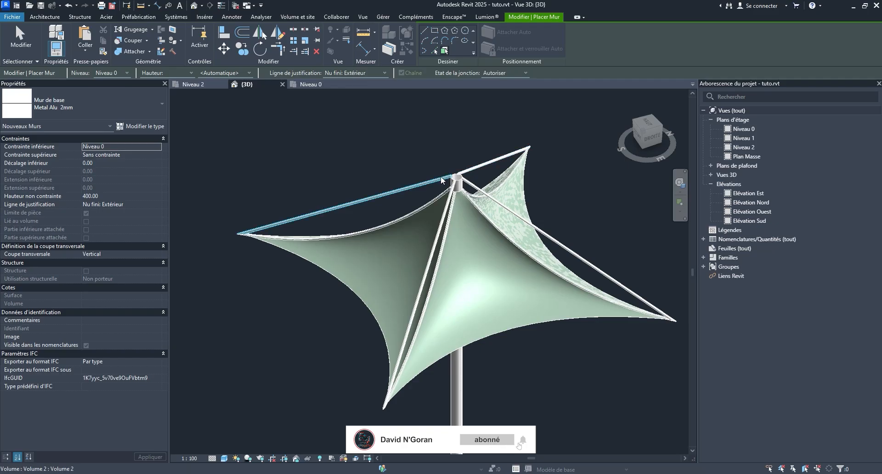
pyautogui.moveTo(460, 312); pyautogui.dragTo(454, 244, button='middle')
pyautogui.moveTo(489, 351); pyautogui.dragTo(486, 316, button='middle')
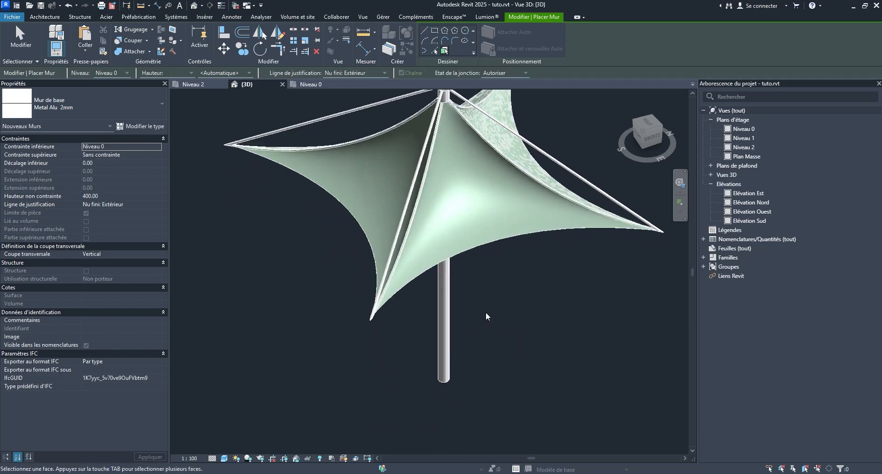